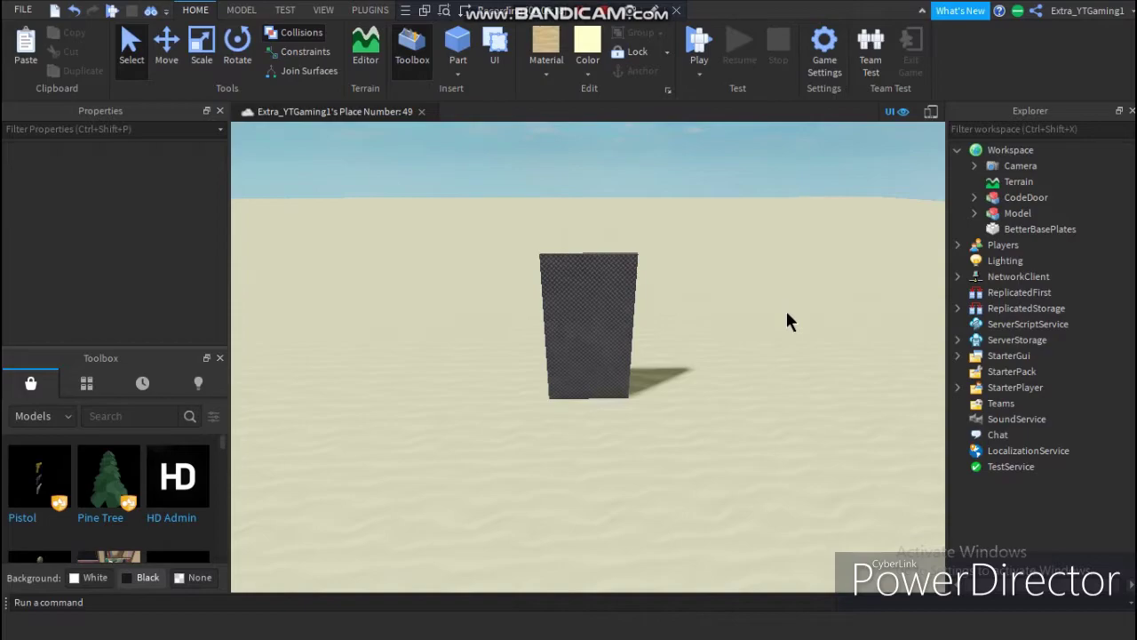
# Step: Examine the finished diamond-plate sliding door in the scene and check that it belongs to the grouped model
pyautogui.moveTo(787, 314); pyautogui.dragTo(787, 313, button='right')
pyautogui.scroll(-3, 787, 314)
pyautogui.scroll(3, 787, 313)
pyautogui.press('s')
pyautogui.press('w')
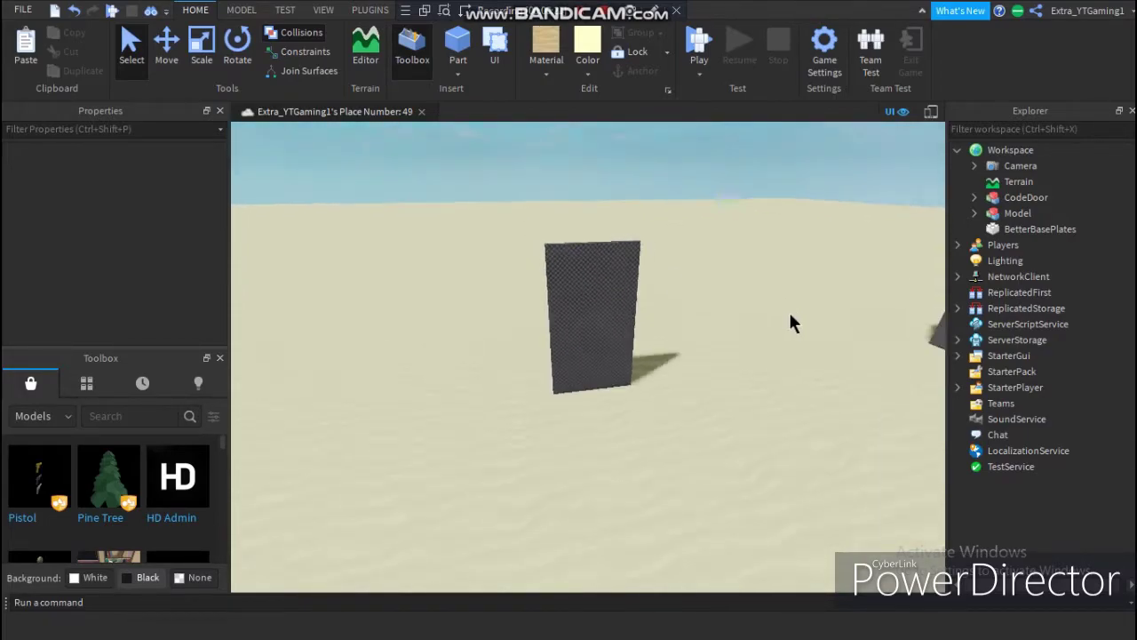
pyautogui.click(624, 268)
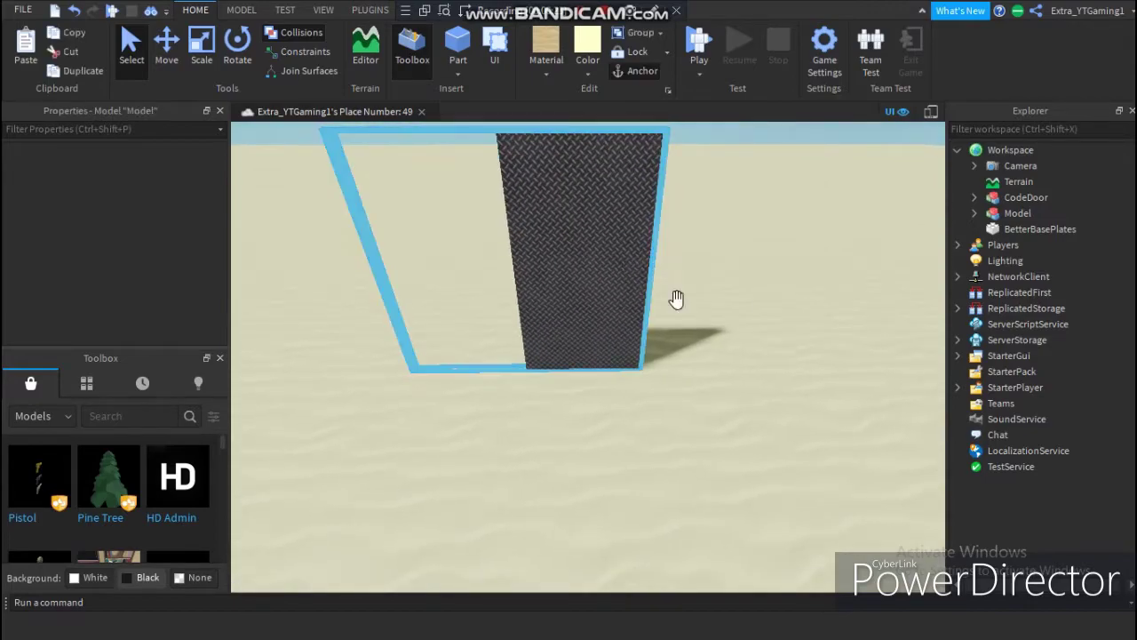
pyautogui.moveTo(627, 288); pyautogui.dragTo(628, 289, button='right')
pyautogui.click(693, 334)
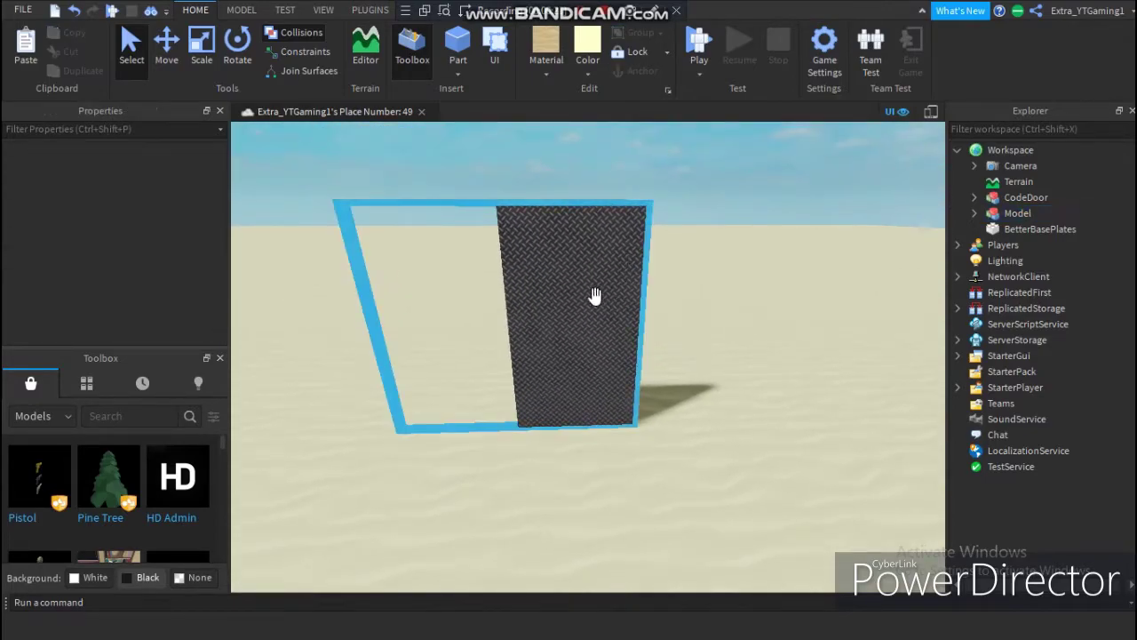
# Step: Insert a spawn location on the sand in front of the sliding door
pyautogui.click(324, 10)
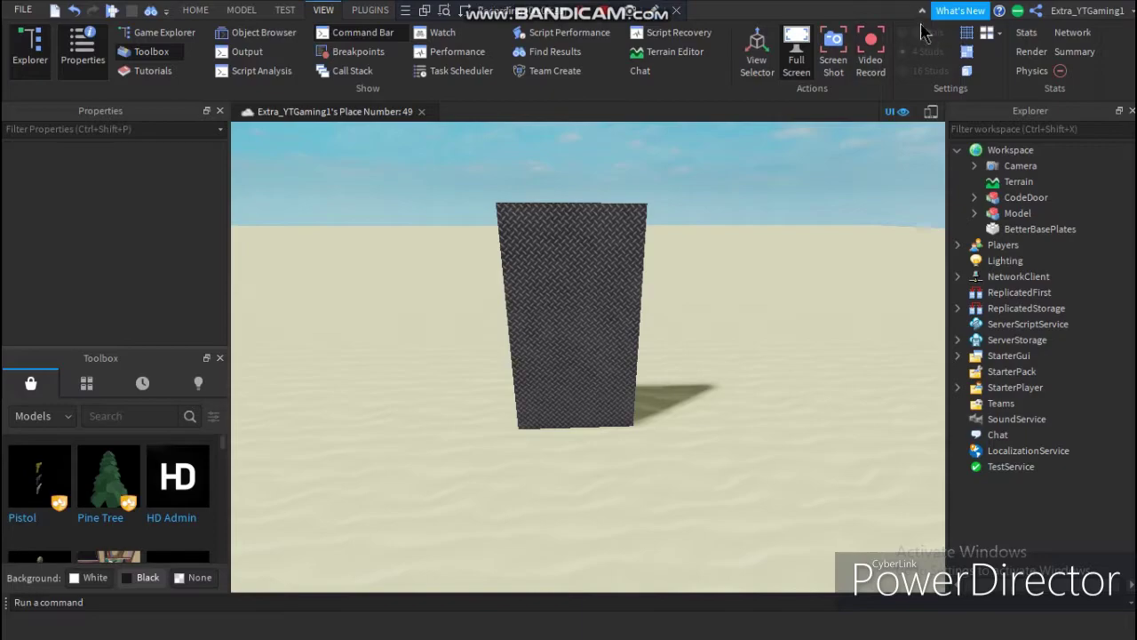
pyautogui.click(284, 11)
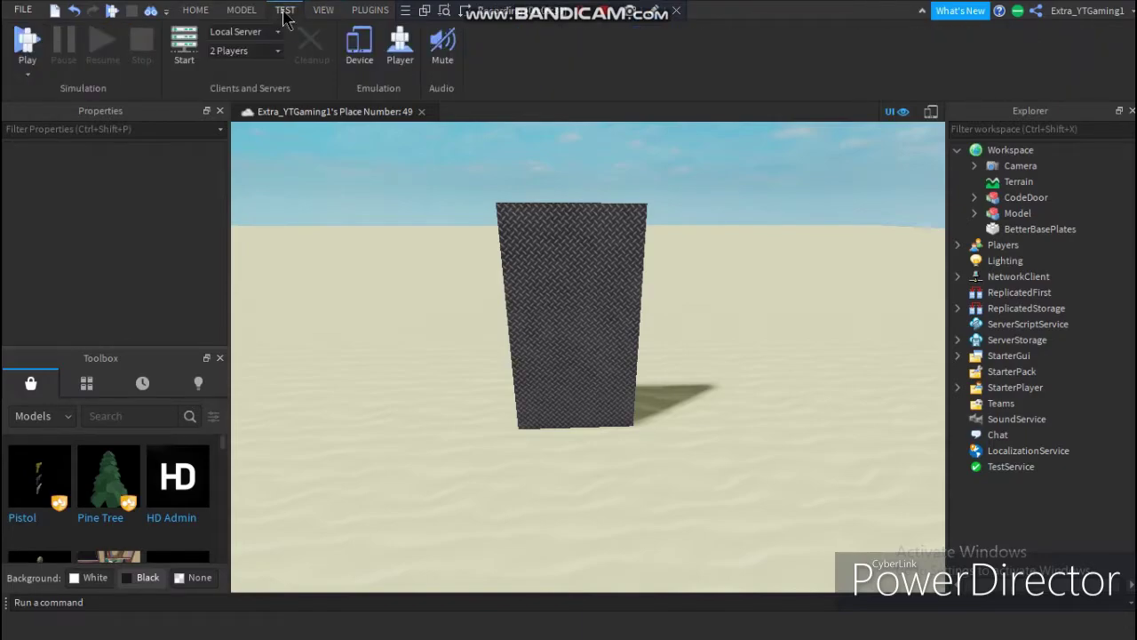
pyautogui.click(316, 10)
pyautogui.scroll(-5, 863, 299)
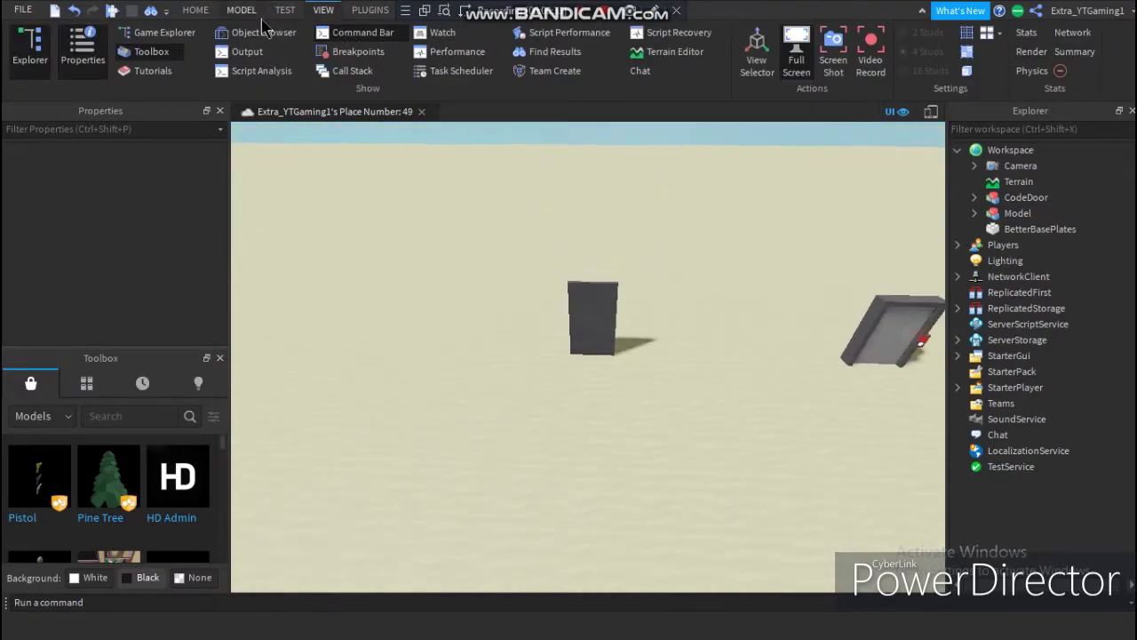
pyautogui.click(241, 9)
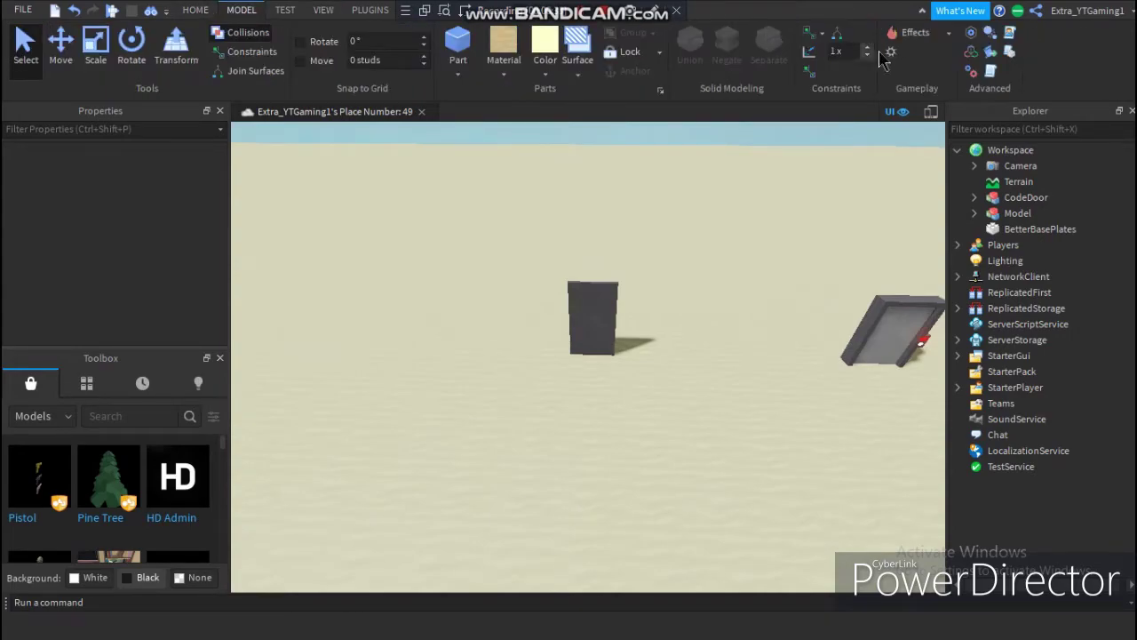
pyautogui.click(891, 56)
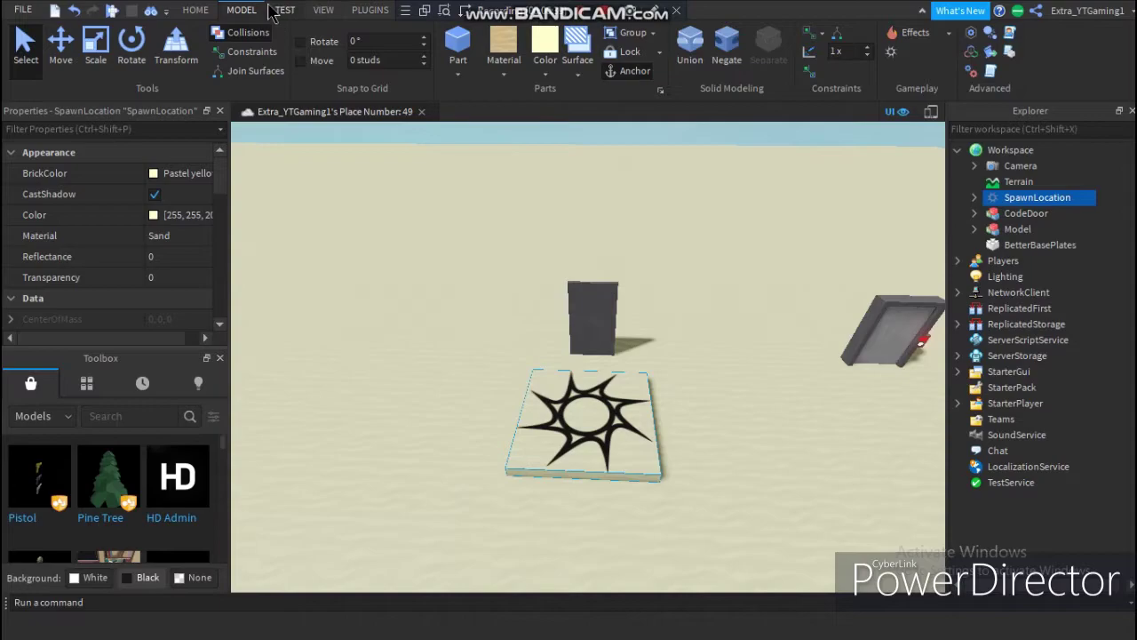
# Step: Start a play test and trigger the sliding door from a close-up view to watch it open
pyautogui.click(195, 9)
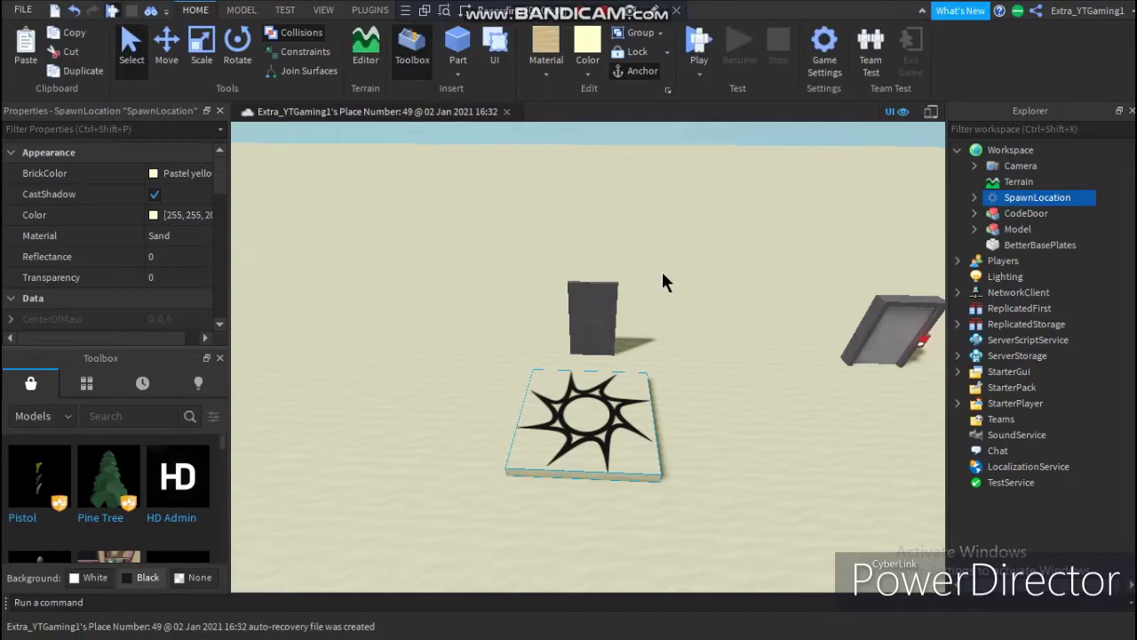
pyautogui.press('F5')
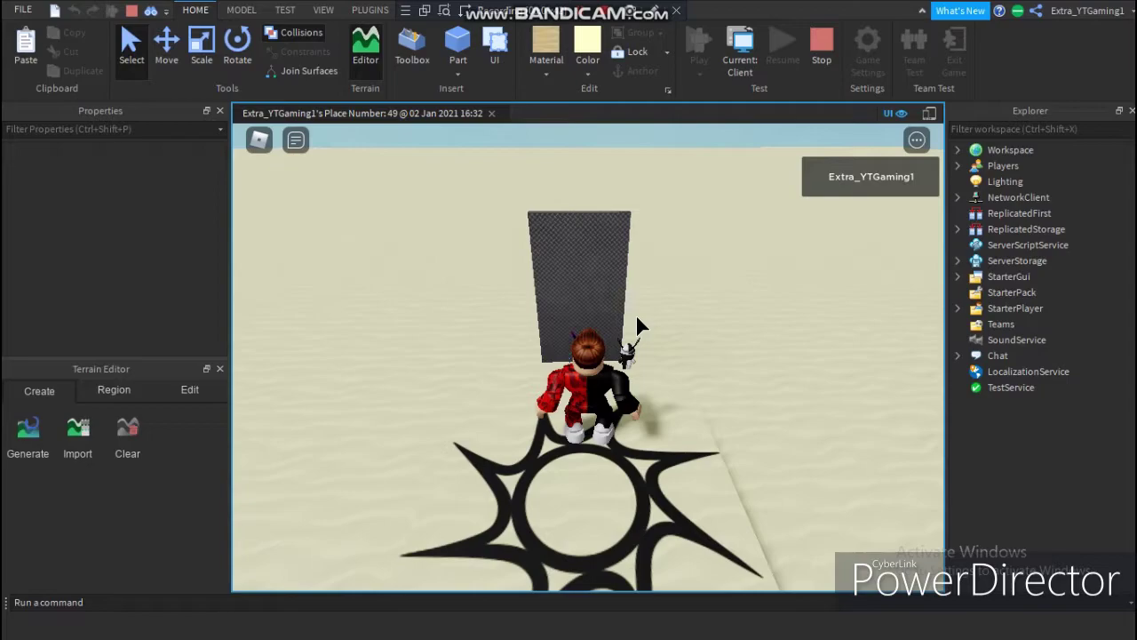
pyautogui.click(598, 296)
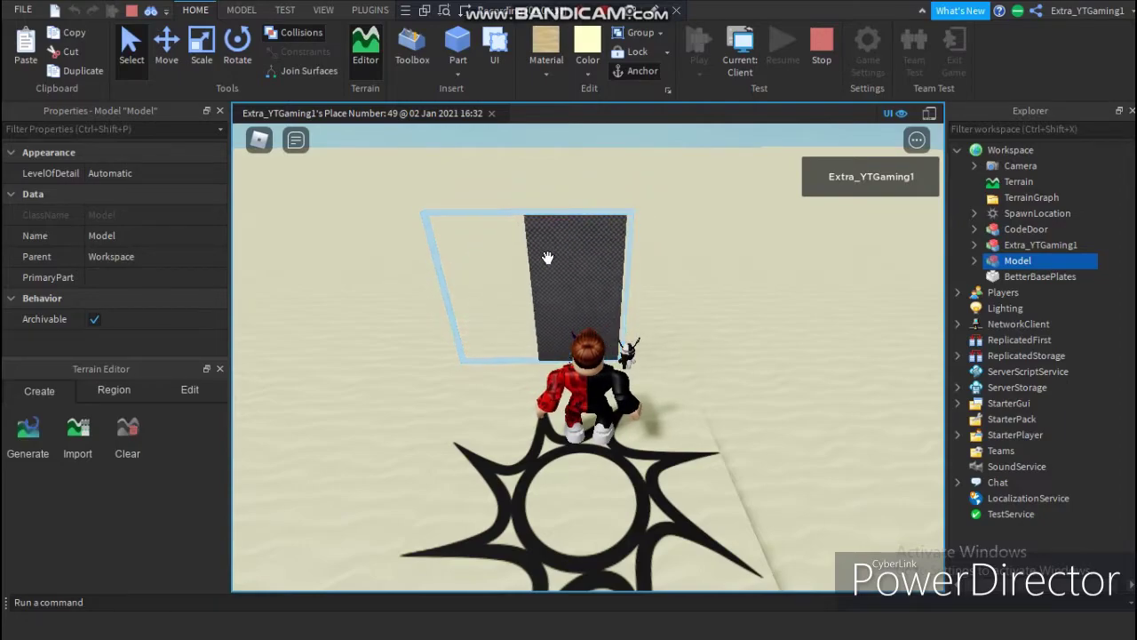
pyautogui.scroll(1, 672, 293)
pyautogui.moveTo(676, 279); pyautogui.dragTo(676, 276, button='right')
pyautogui.scroll(2, 676, 275)
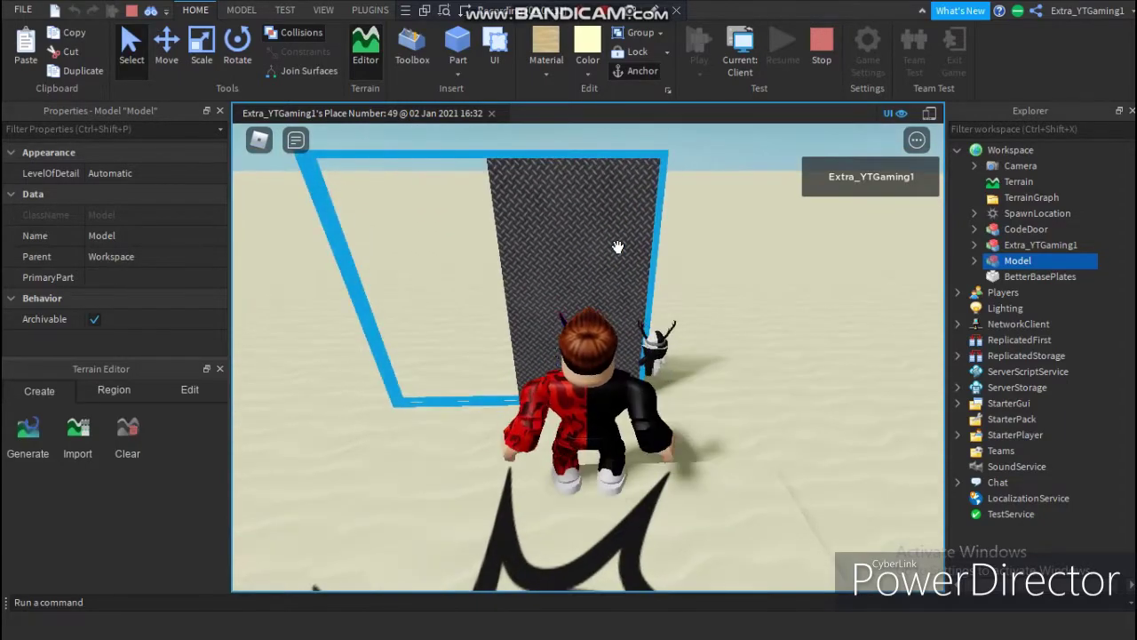
pyautogui.click(538, 173)
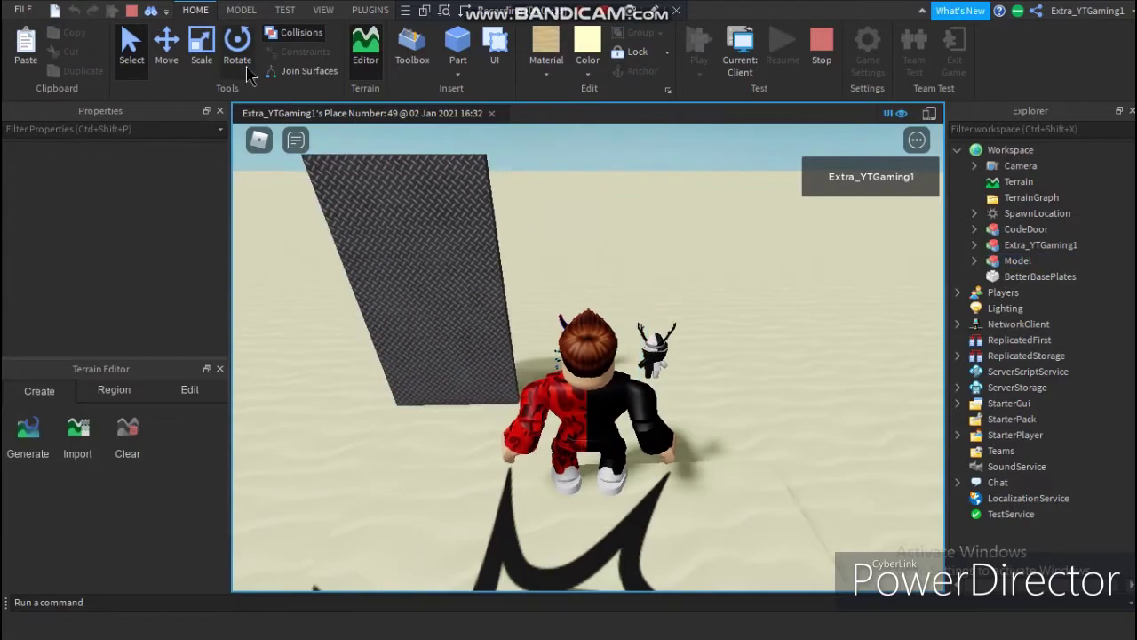
# Step: Raise the in-game volume to six bars in the play test's settings and return to the game
pyautogui.click(261, 135)
pyautogui.click(458, 206)
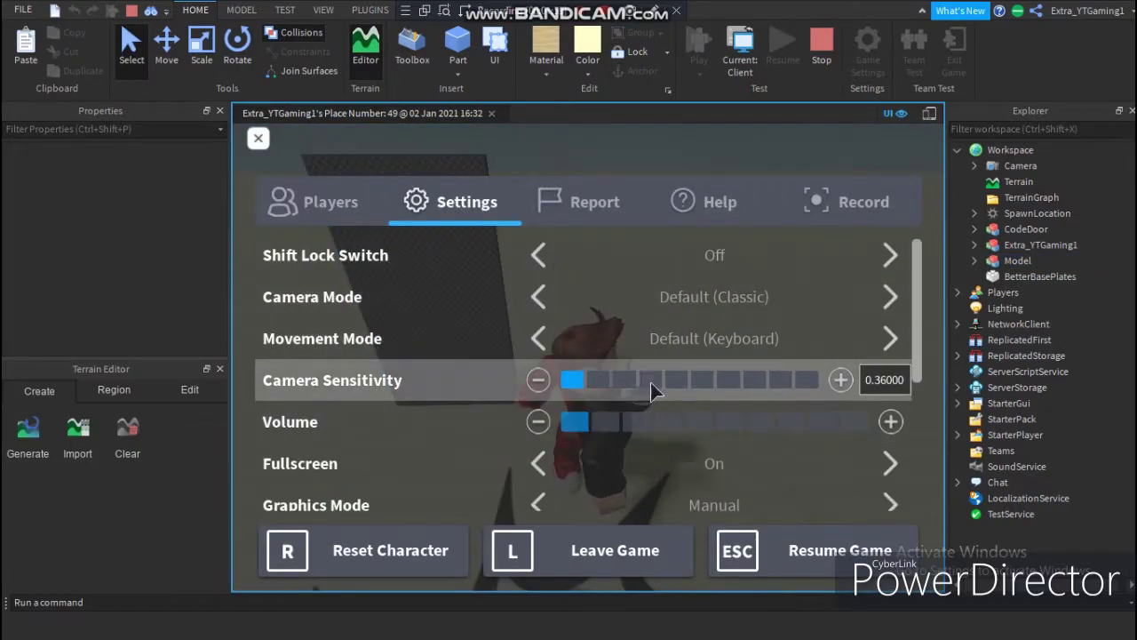
pyautogui.click(739, 421)
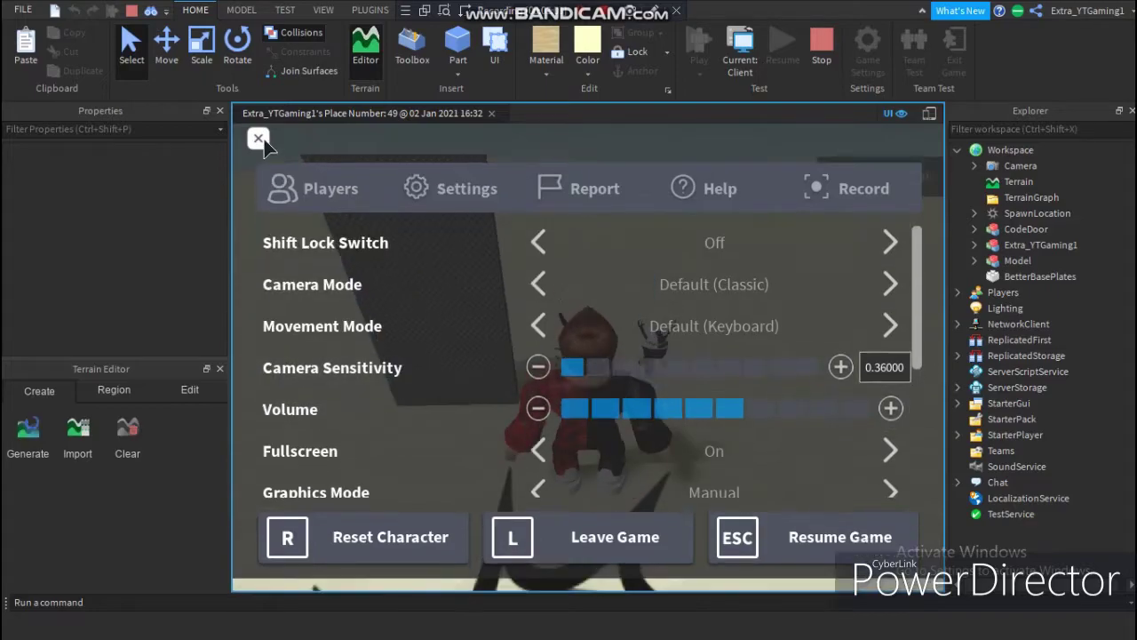
pyautogui.click(258, 139)
# Step: Trigger the sliding door again and walk the character away from it and back
pyautogui.click(465, 270)
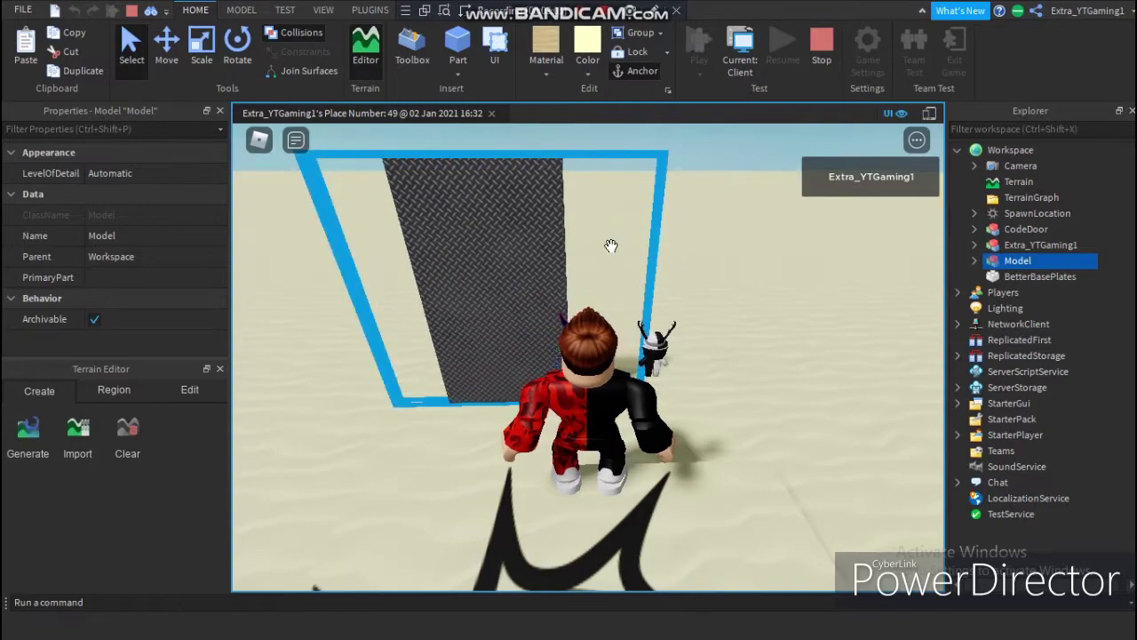
pyautogui.press('s')
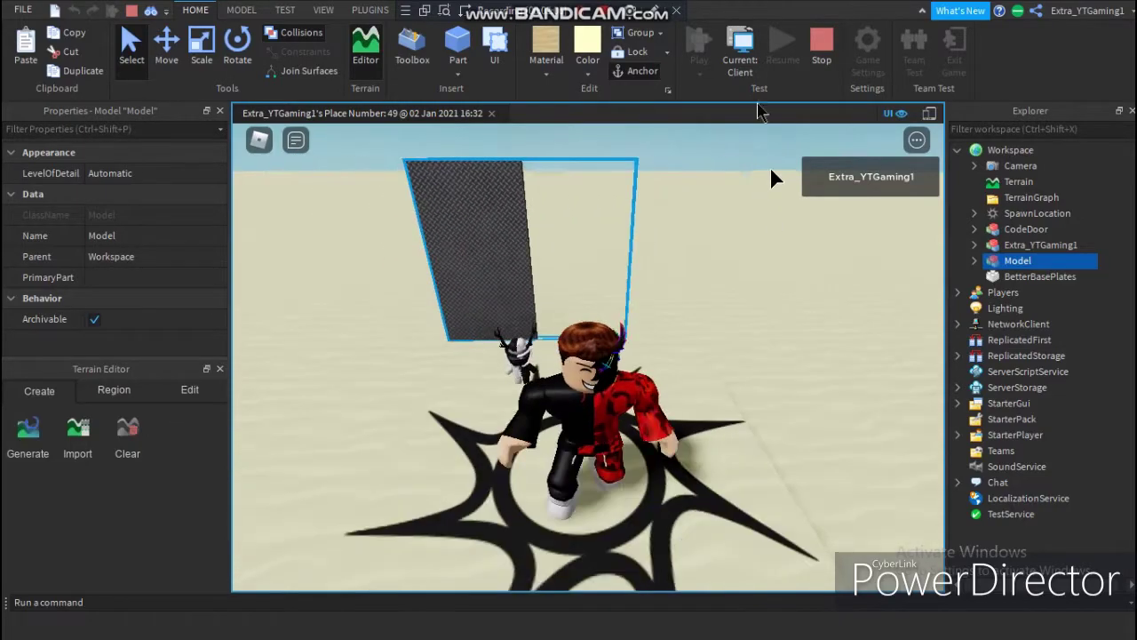
pyautogui.press('w')
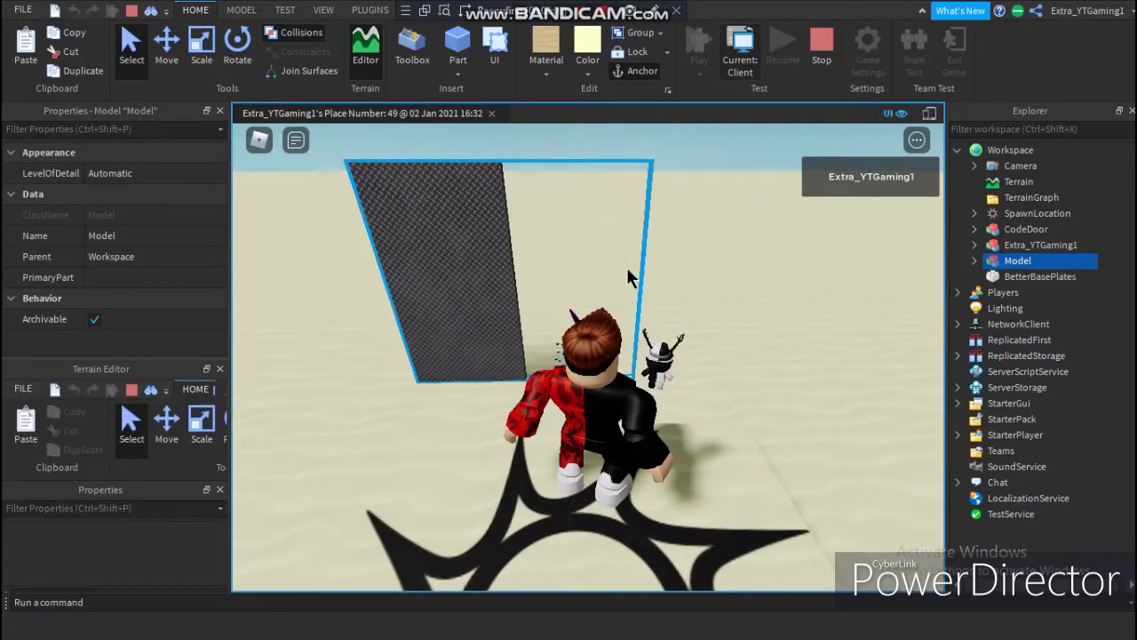
# Step: Switch the play test to the server view, inspect the door and character there, and stop the test
pyautogui.click(740, 49)
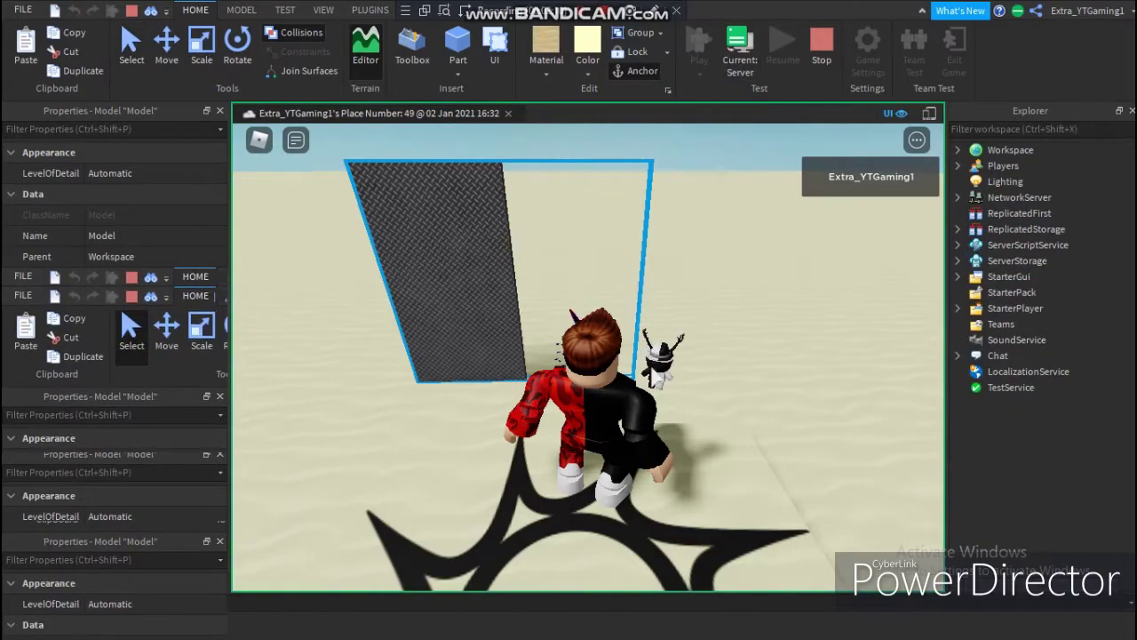
pyautogui.moveTo(635, 338); pyautogui.dragTo(606, 285, button='right')
pyautogui.scroll(1, 639, 336)
pyautogui.scroll(5, 639, 335)
pyautogui.scroll(-5, 575, 320)
pyautogui.moveTo(574, 319); pyautogui.dragTo(577, 326, button='right')
pyautogui.scroll(-3, 578, 333)
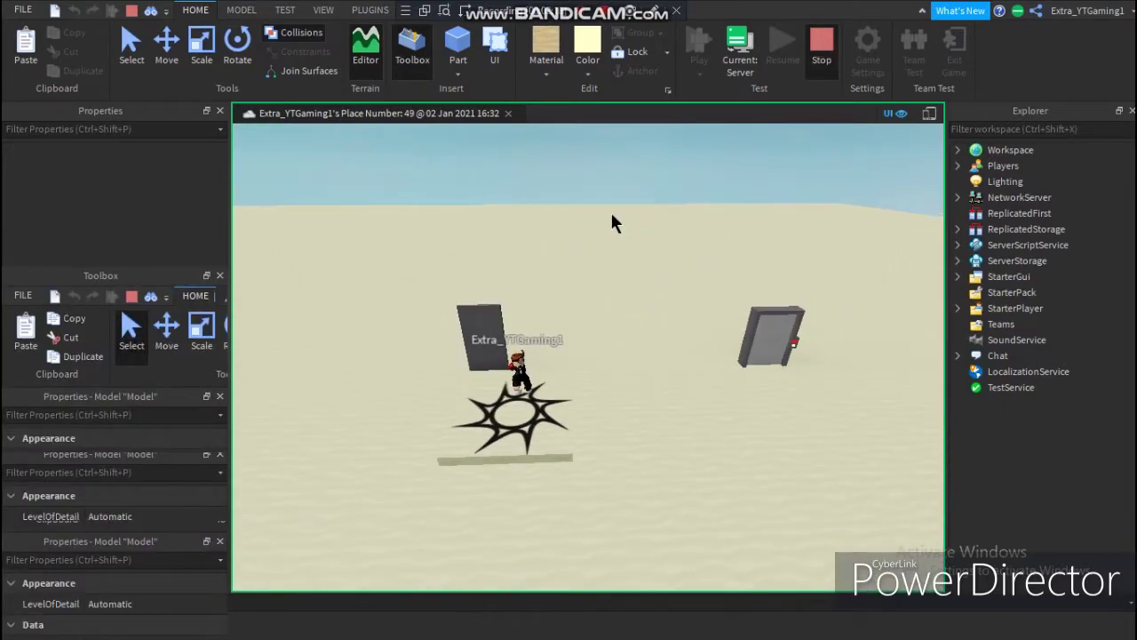
pyautogui.hotkey('shift', 'F5')
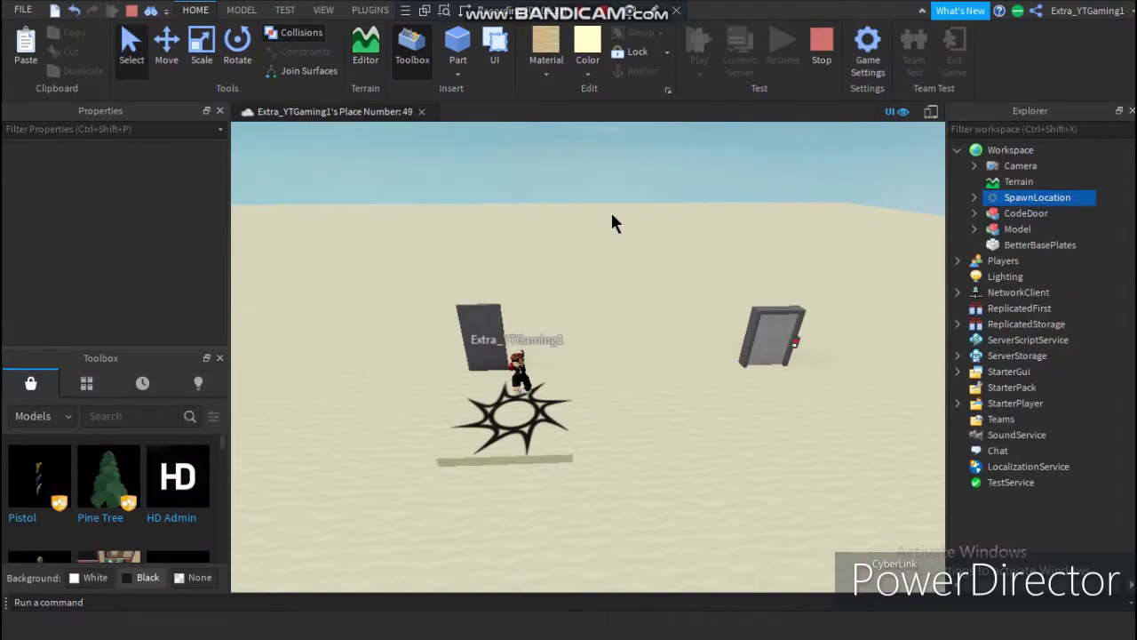
# Step: Expand the door's Model and its Door part in the Explorer to examine their scripts and child objects
pyautogui.moveTo(622, 280); pyautogui.dragTo(572, 226, button='right')
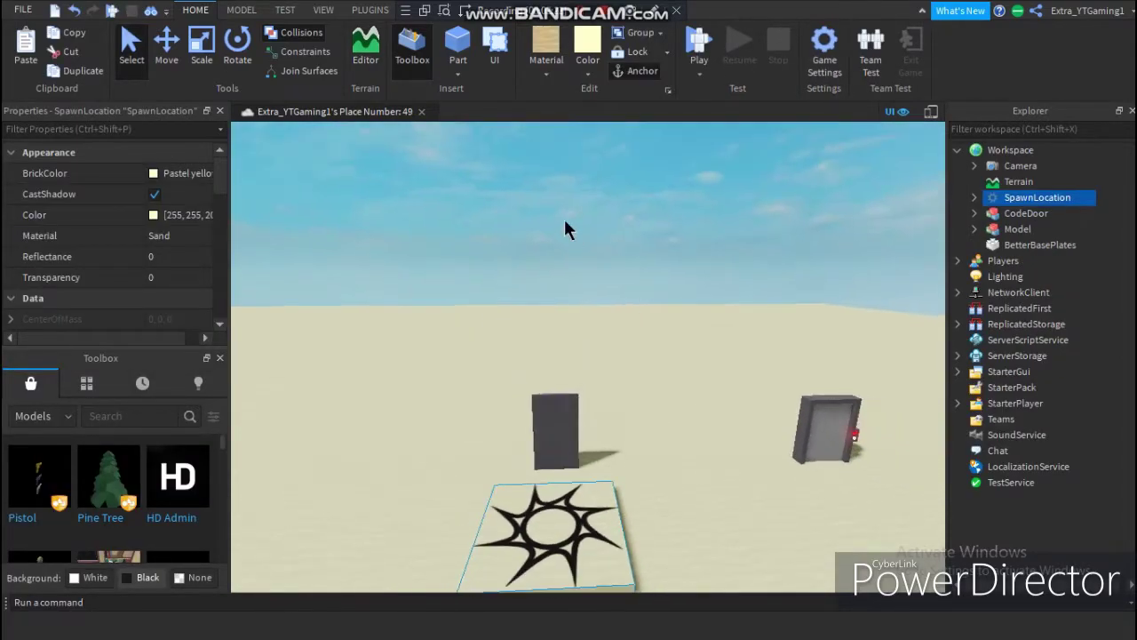
pyautogui.click(572, 227)
pyautogui.moveTo(683, 305); pyautogui.dragTo(623, 264, button='right')
pyautogui.scroll(5, 623, 282)
pyautogui.scroll(-2, 622, 282)
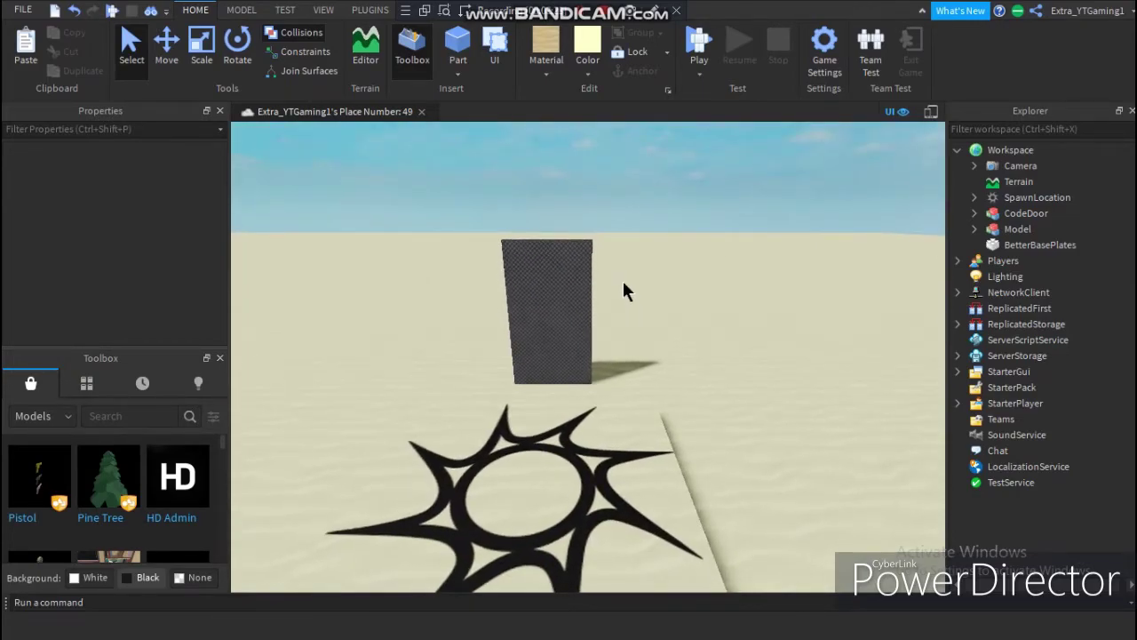
pyautogui.moveTo(662, 145); pyautogui.dragTo(613, 289, button='right')
pyautogui.press('s')
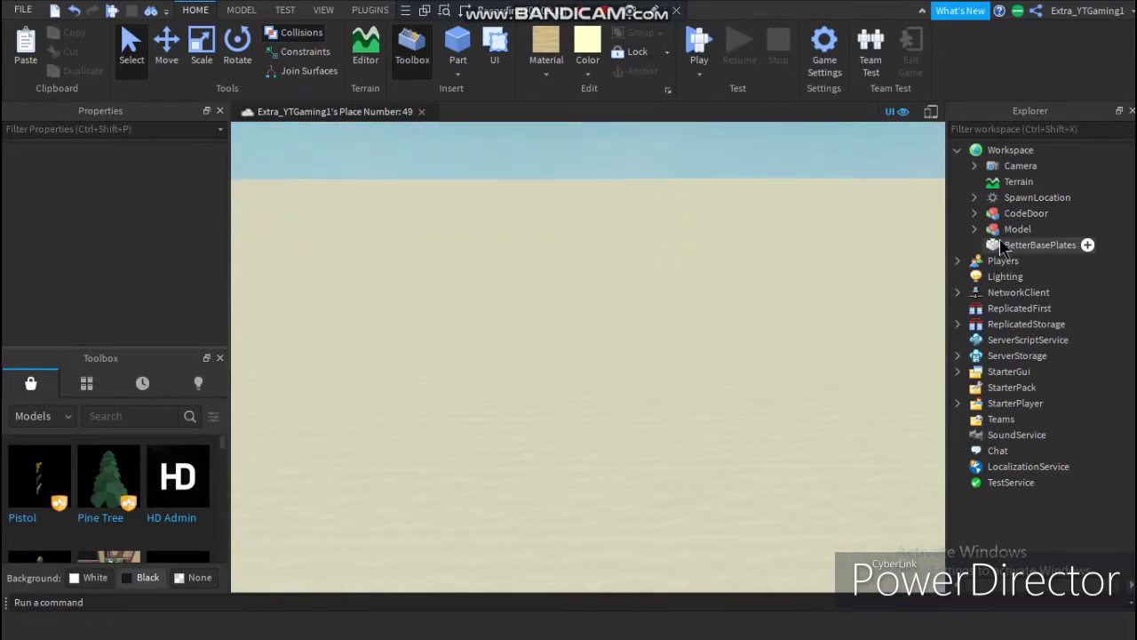
pyautogui.press('d')
pyautogui.click(972, 231)
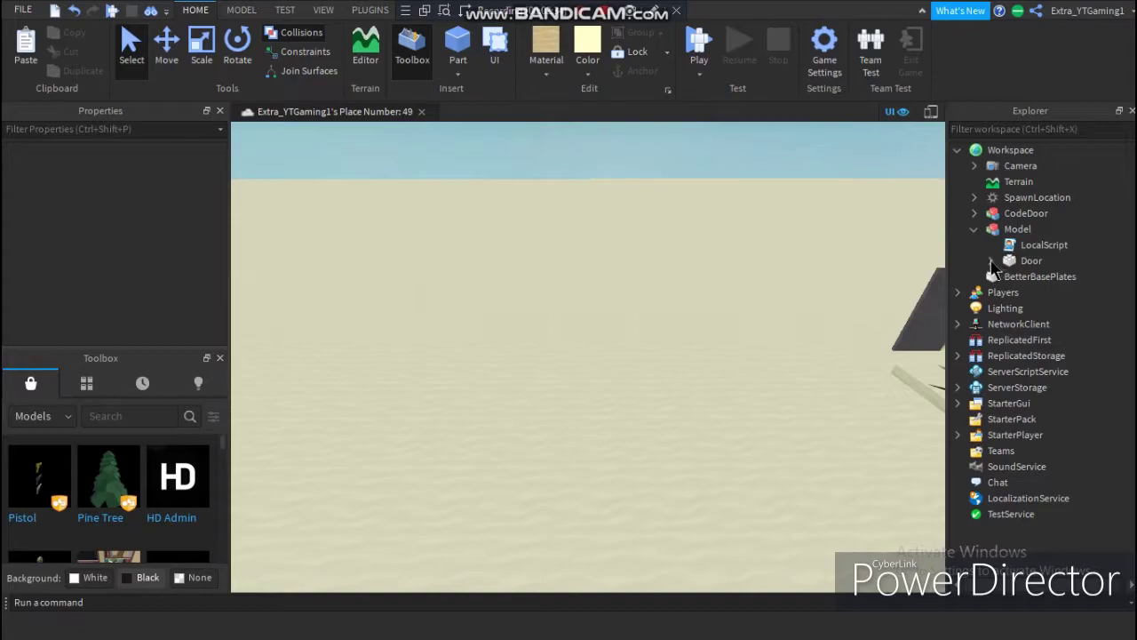
pyautogui.click(990, 261)
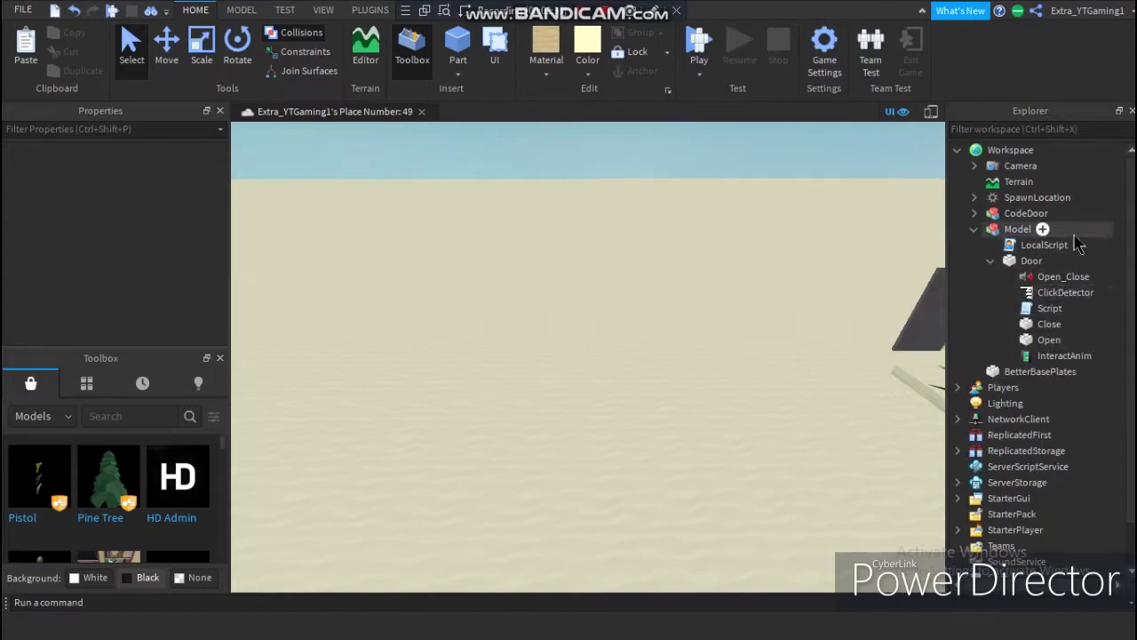
# Step: Insert a new block part on an empty area of the sand
pyautogui.moveTo(596, 380); pyautogui.dragTo(597, 381, button='right')
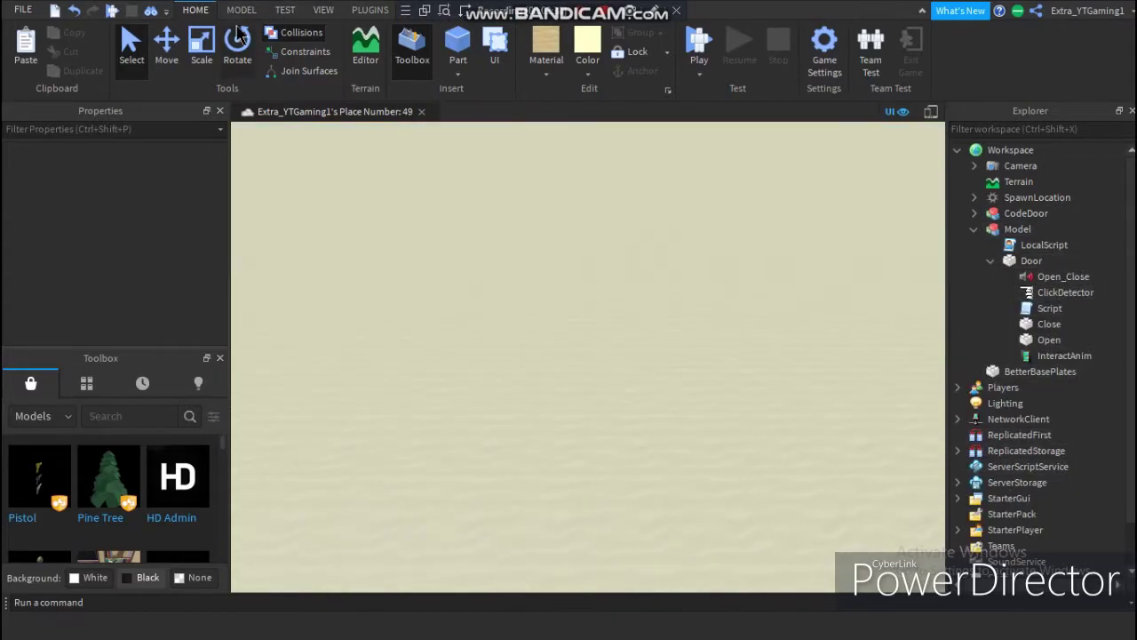
pyautogui.click(459, 44)
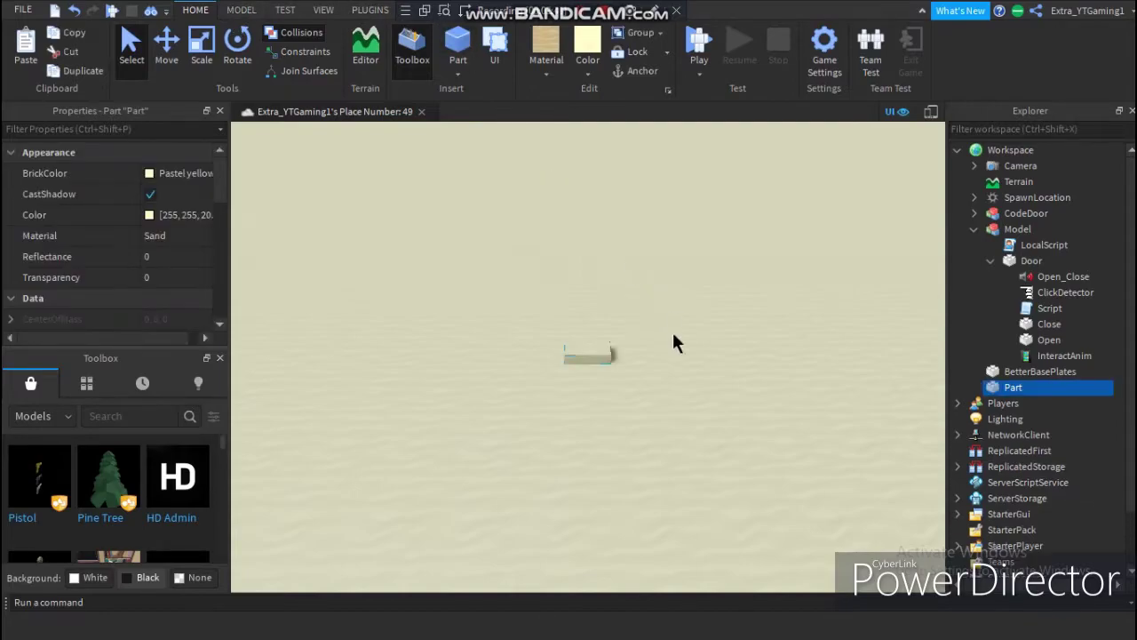
pyautogui.scroll(2, 666, 342)
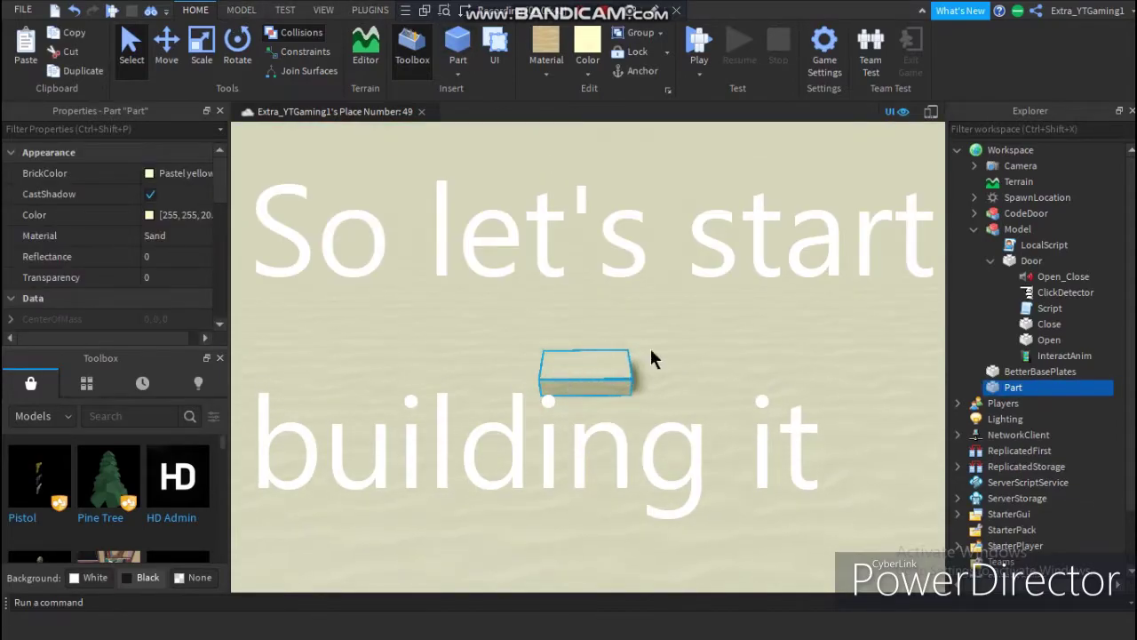
# Step: Colour the new part Sand blue and set its material to Diamond Plate
pyautogui.click(587, 71)
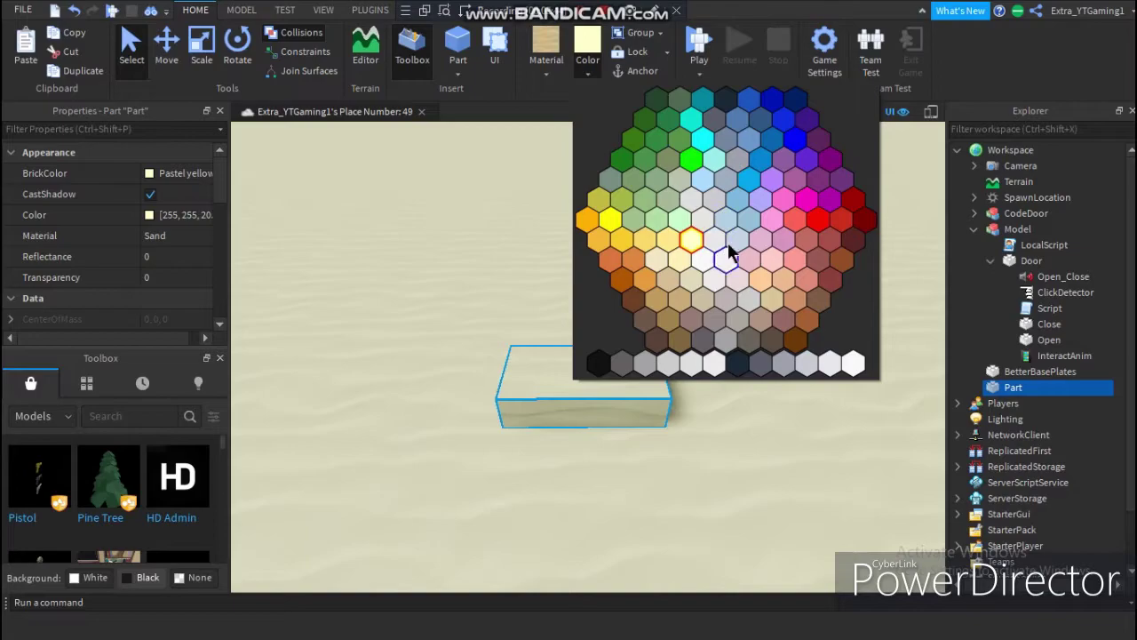
pyautogui.click(721, 142)
pyautogui.click(546, 62)
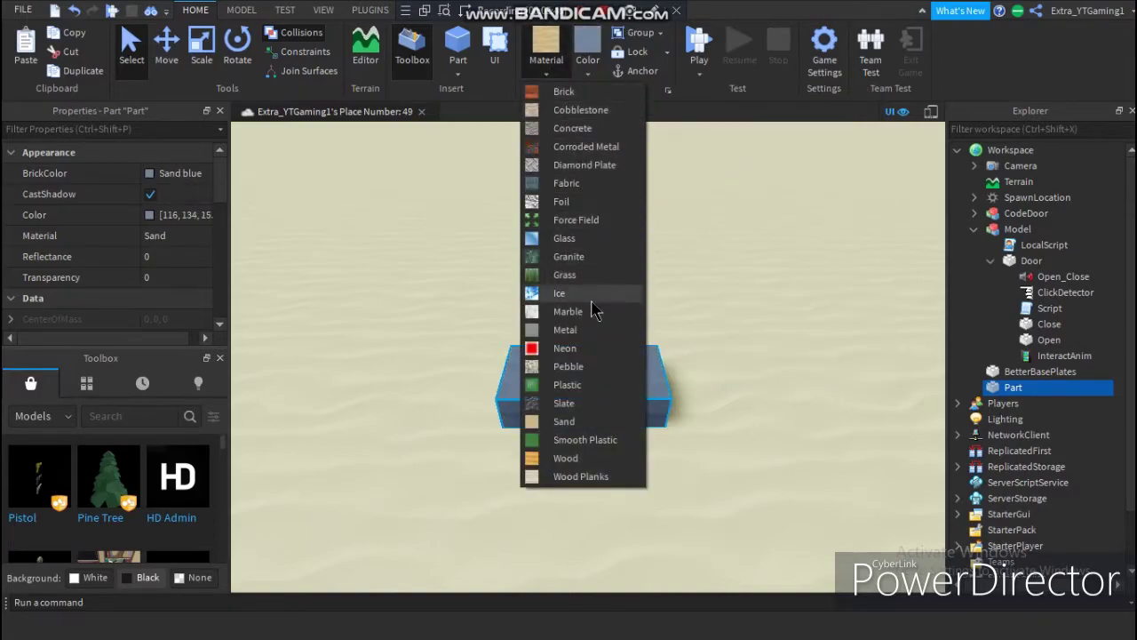
pyautogui.click(582, 164)
# Step: Activate the Building Tools by F3X plugin with the new diamond-plate part selected
pyautogui.click(200, 53)
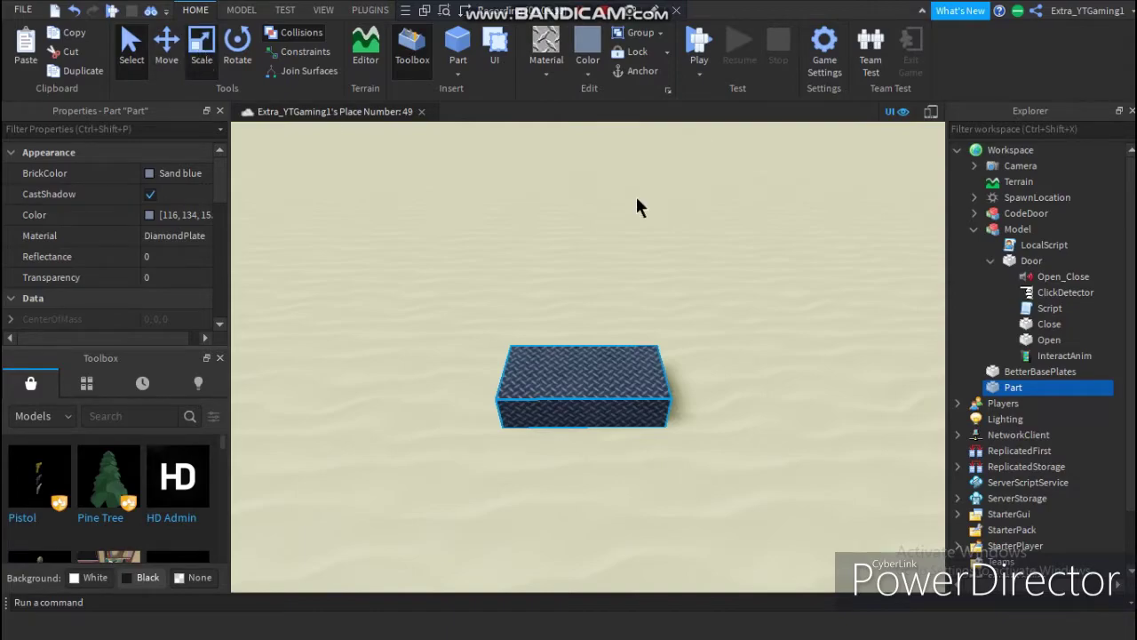
pyautogui.moveTo(572, 277); pyautogui.dragTo(485, 114, button='right')
pyautogui.press('s')
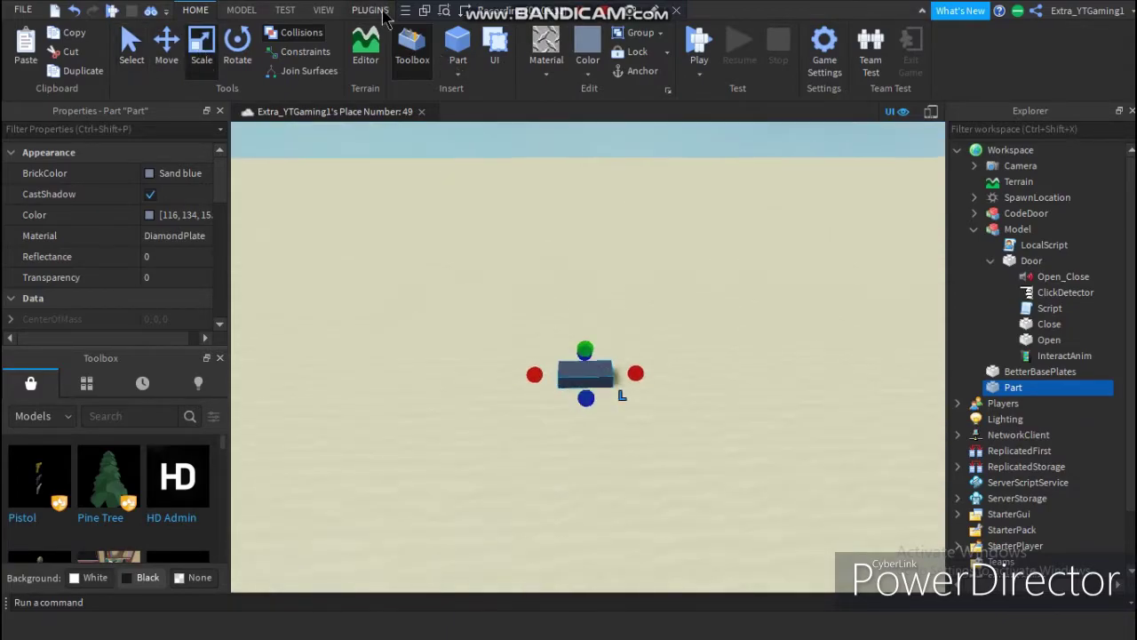
pyautogui.click(384, 13)
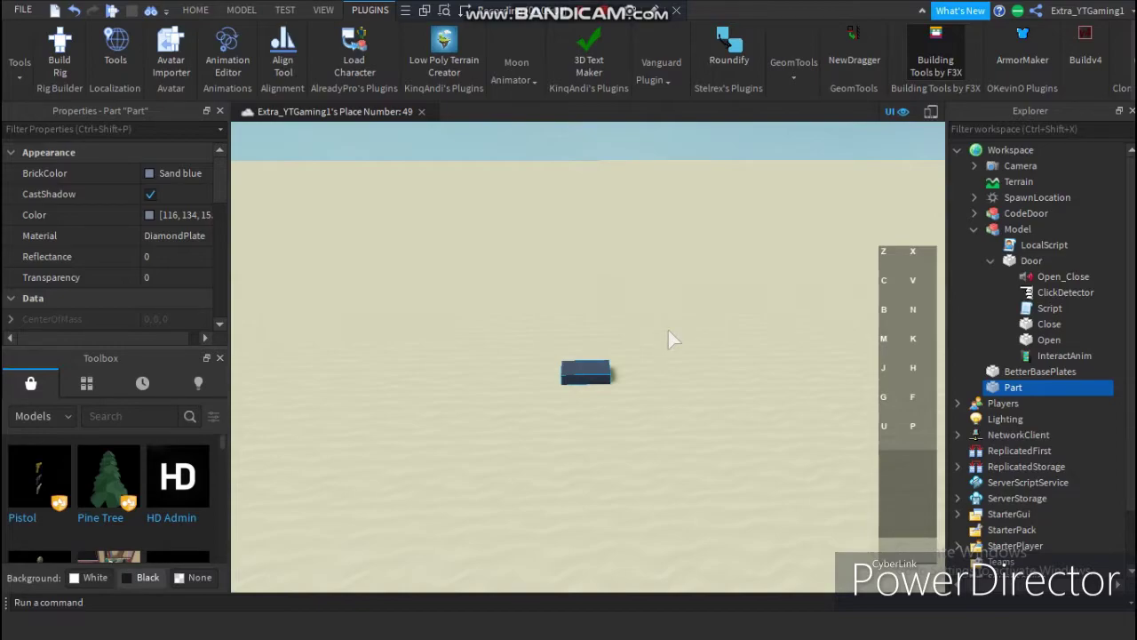
pyautogui.moveTo(668, 329); pyautogui.dragTo(611, 342, button='right')
pyautogui.scroll(1, 583, 360)
pyautogui.scroll(2, 611, 342)
pyautogui.scroll(2, 897, 254)
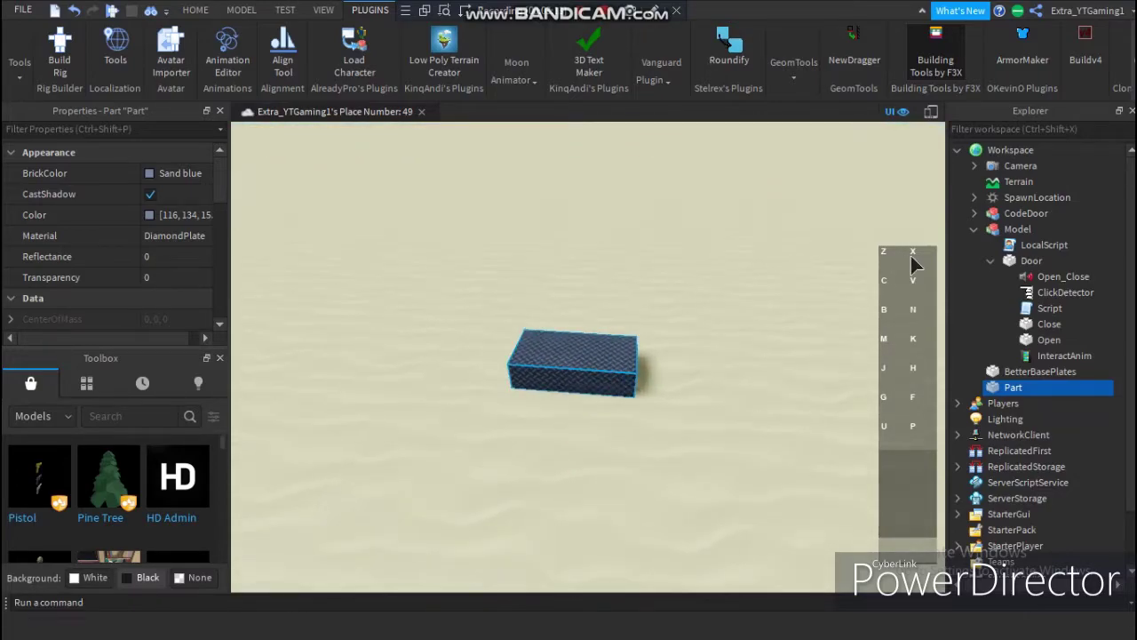
# Step: Lengthen the diamond-plate block to 6 studs with the Resize tool and set the resize increment to 0.0001
pyautogui.click(917, 251)
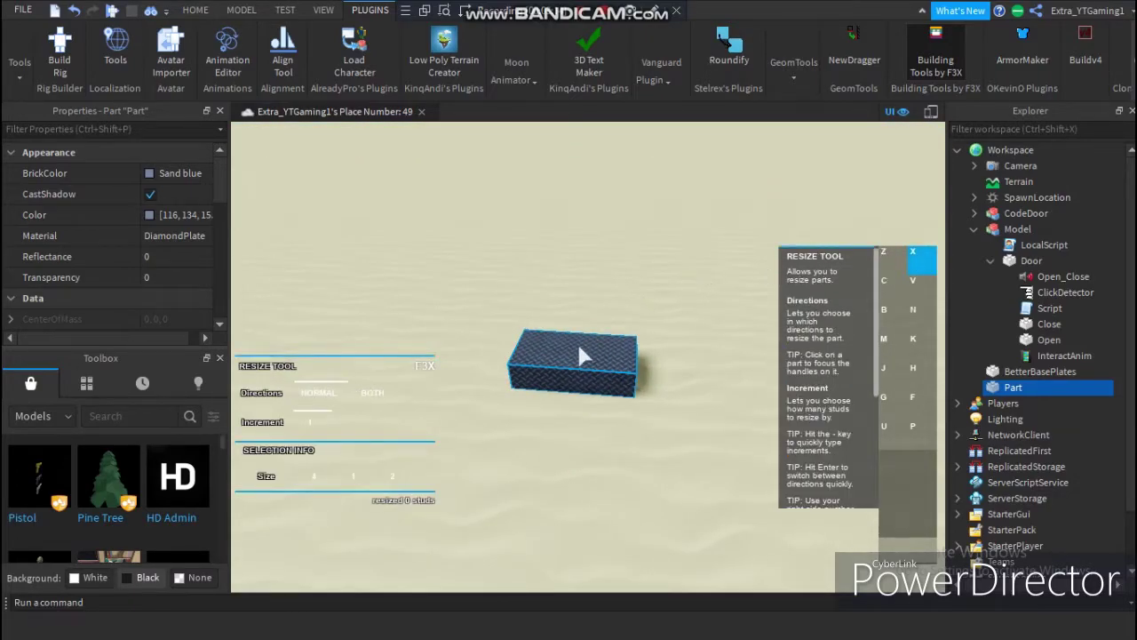
pyautogui.moveTo(677, 352); pyautogui.dragTo(677, 352, button='right')
pyautogui.scroll(-6, 677, 352)
pyautogui.scroll(5, 677, 352)
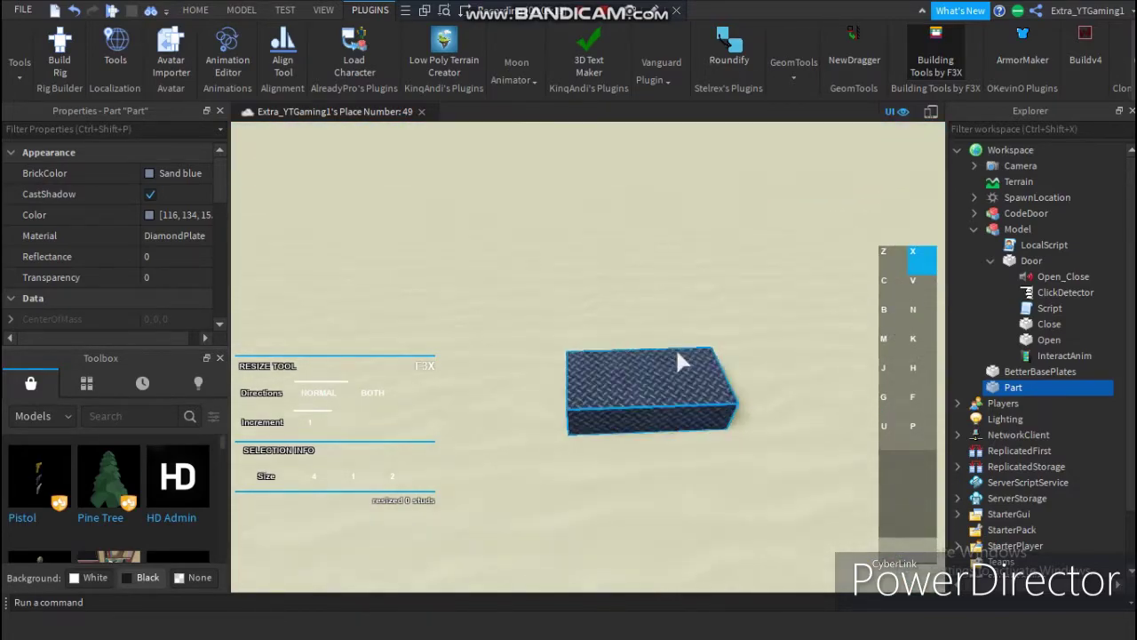
pyautogui.scroll(3, 677, 352)
pyautogui.scroll(-2, 677, 352)
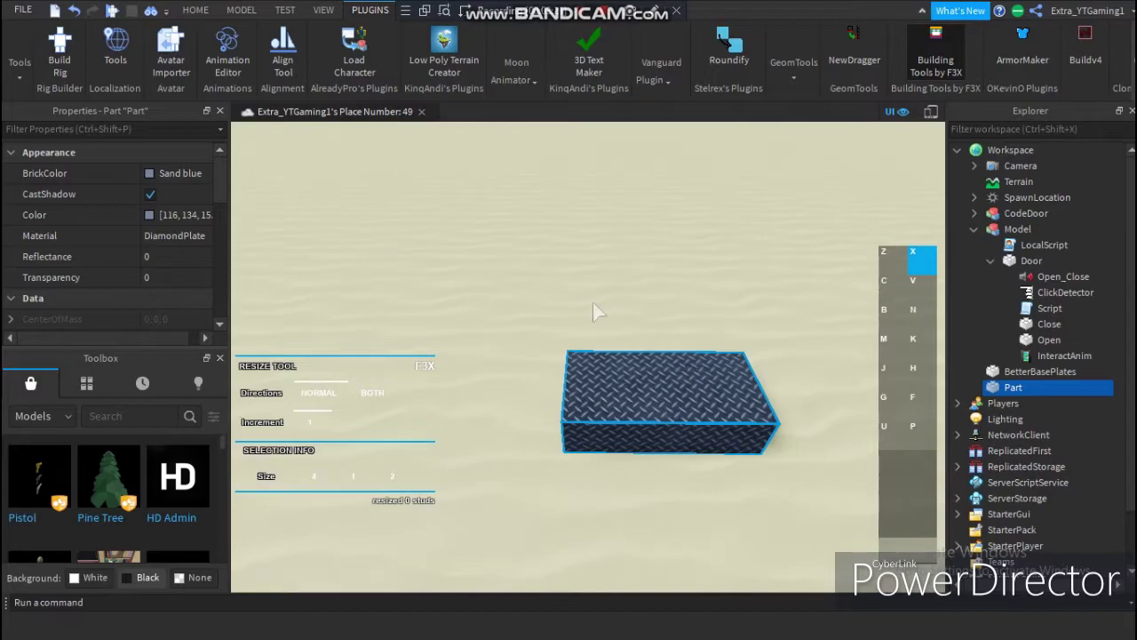
pyautogui.moveTo(659, 295); pyautogui.dragTo(659, 295, button='right')
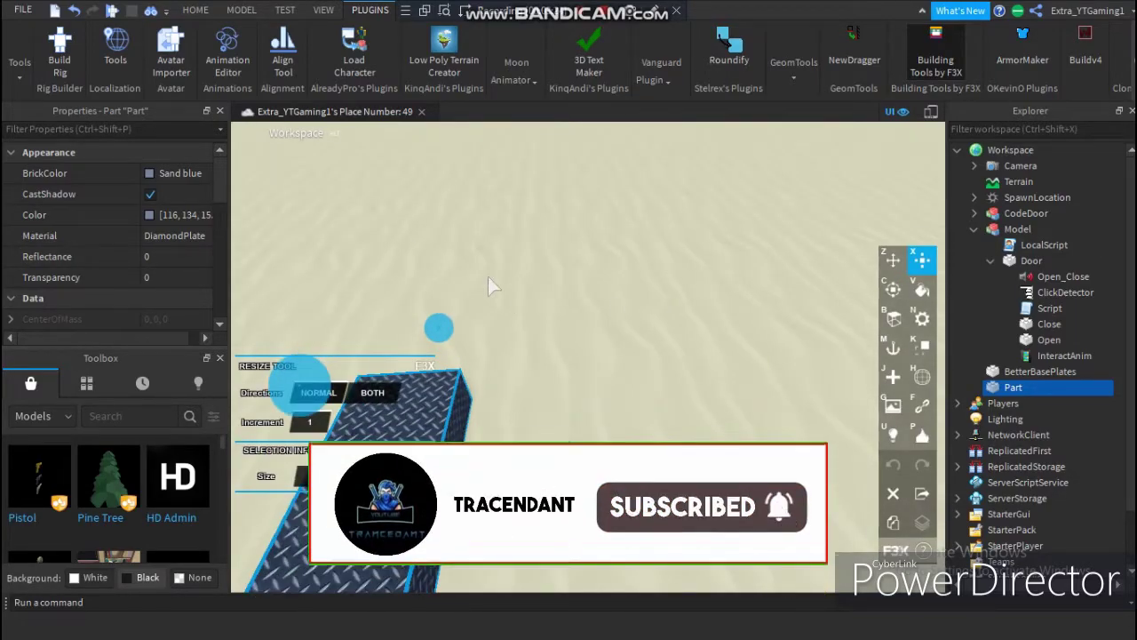
pyautogui.moveTo(537, 264); pyautogui.dragTo(535, 264, button='right')
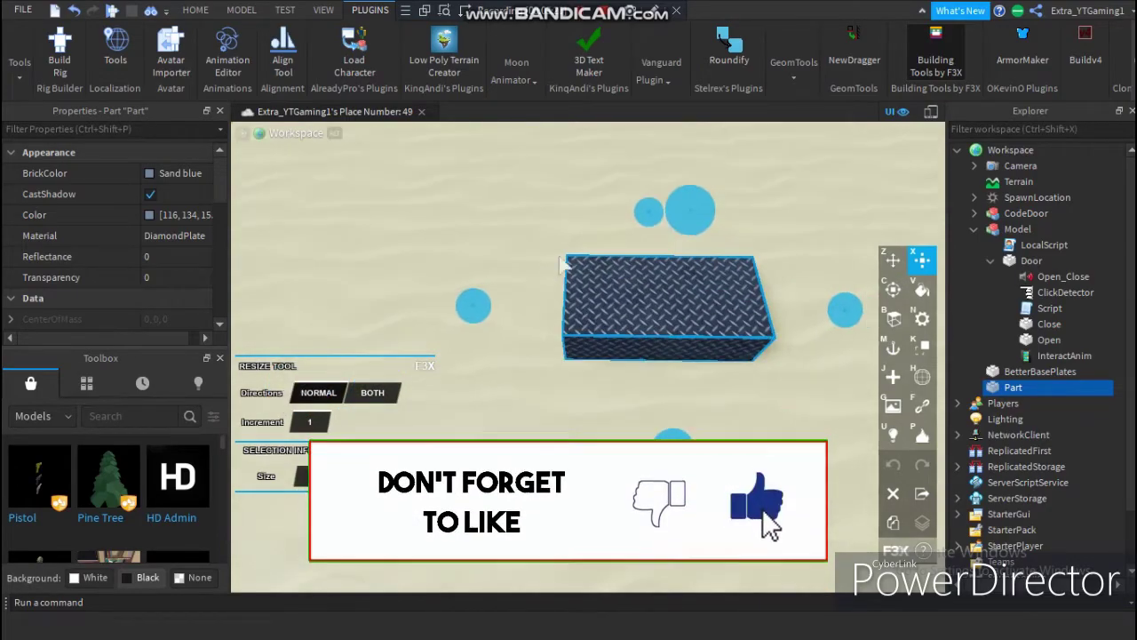
pyautogui.press('d')
pyautogui.moveTo(843, 314); pyautogui.dragTo(747, 340)
pyautogui.press('s')
pyautogui.moveTo(732, 340); pyautogui.dragTo(743, 333, button='right')
pyautogui.moveTo(747, 340); pyautogui.dragTo(593, 420)
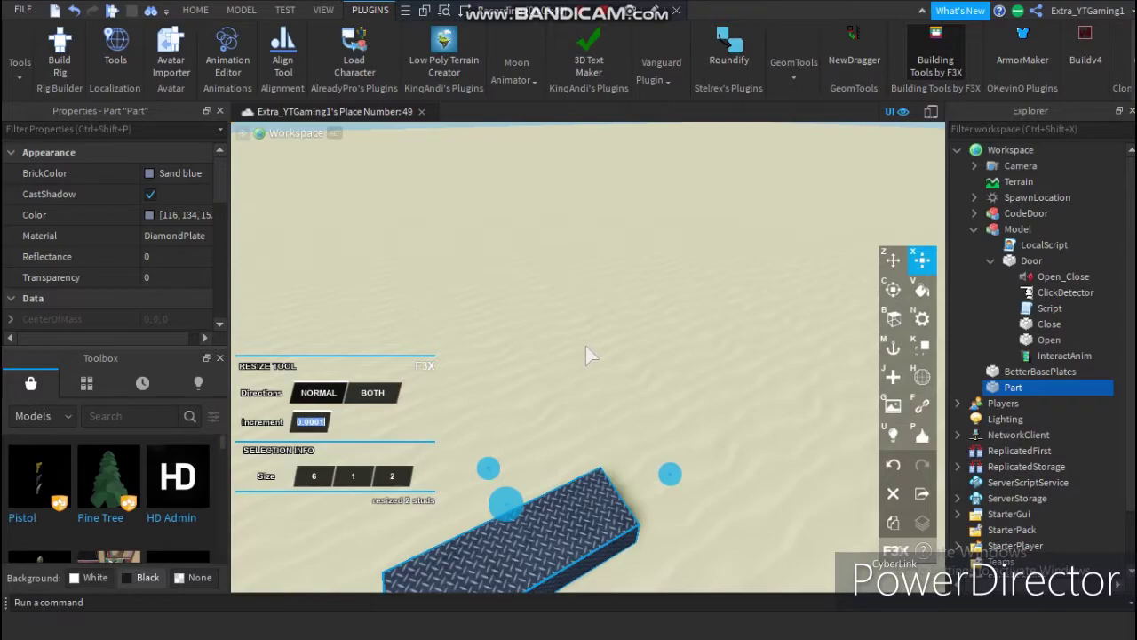
# Step: Resize the block into a thin upright door slab about 8.906 studs high and about 0.252 studs thick
pyautogui.moveTo(586, 346); pyautogui.dragTo(626, 322, button='right')
pyautogui.moveTo(659, 292); pyautogui.dragTo(579, 307)
pyautogui.moveTo(667, 308); pyautogui.dragTo(556, 305, button='right')
pyautogui.press('a')
pyautogui.moveTo(598, 328); pyautogui.dragTo(605, 305)
pyautogui.press('s')
pyautogui.moveTo(606, 306); pyautogui.dragTo(598, 294, button='right')
pyautogui.moveTo(535, 207); pyautogui.dragTo(594, 265)
pyautogui.press('f')
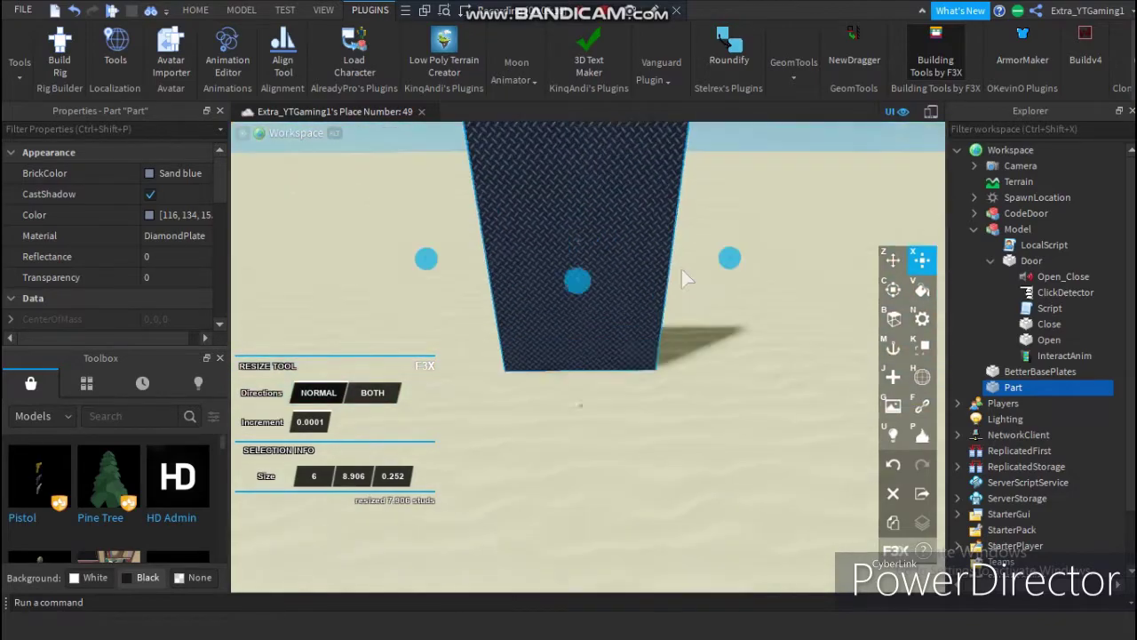
pyautogui.moveTo(681, 270); pyautogui.dragTo(687, 252, button='right')
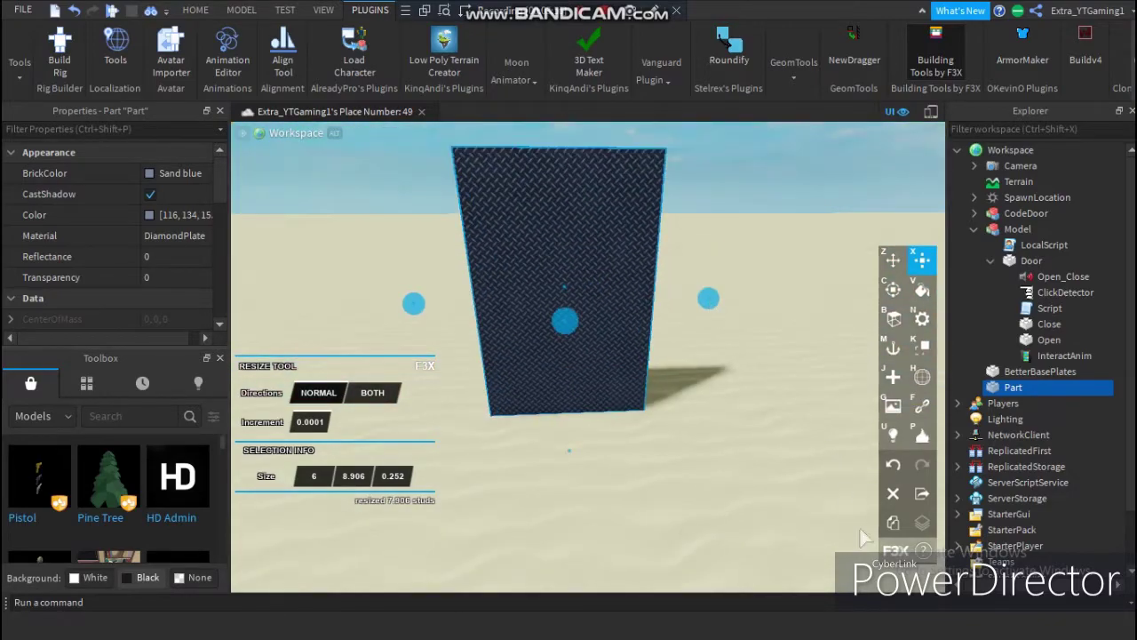
# Step: Clone the door slab and move the copy flush against the original's side, fine-tuning with a 0.0001 increment
pyautogui.click(894, 260)
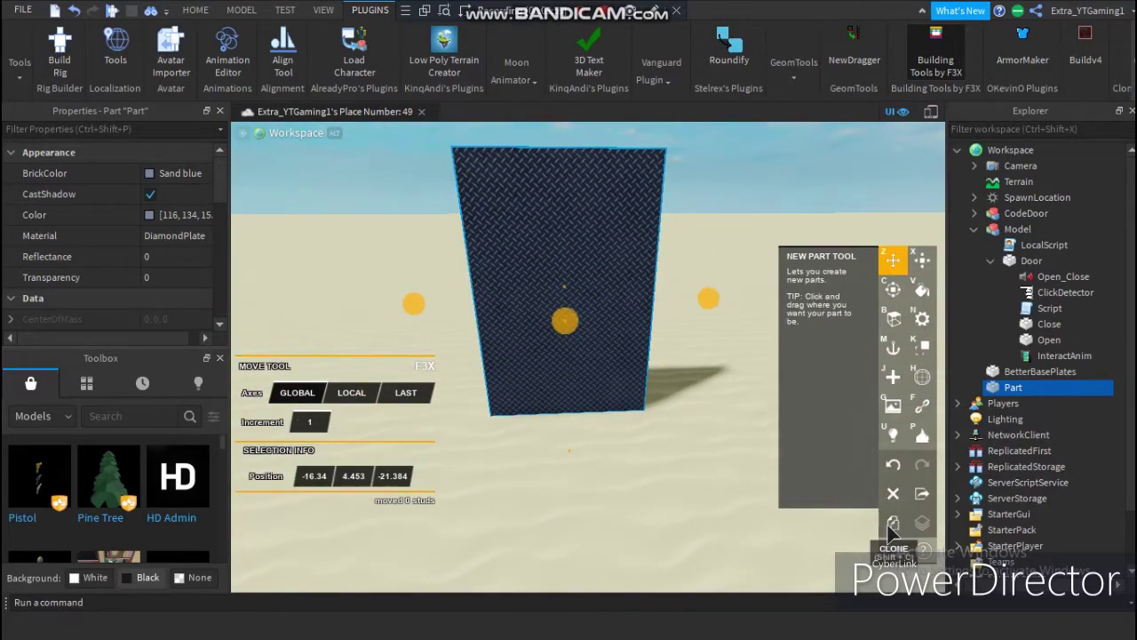
pyautogui.click(891, 526)
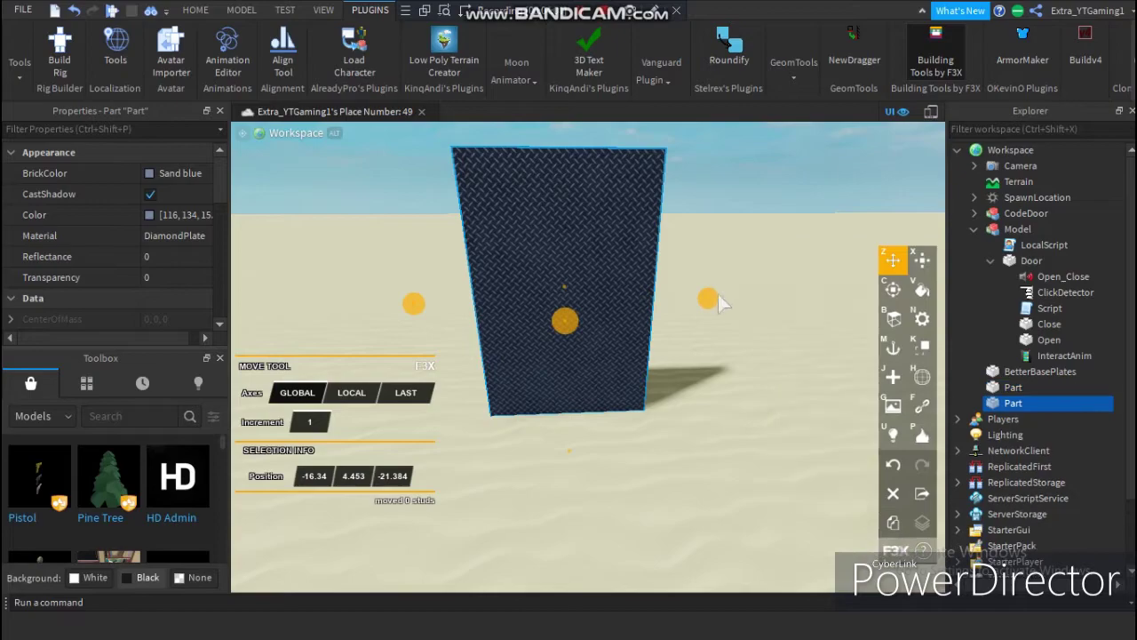
pyautogui.moveTo(710, 304)
pyautogui.mouseDown()
pyautogui.moveTo(474, 316)
pyautogui.moveTo(675, 320)
pyautogui.moveTo(589, 320)
pyautogui.moveTo(657, 322)
pyautogui.moveTo(686, 308)
pyautogui.moveTo(612, 333)
pyautogui.mouseUp()
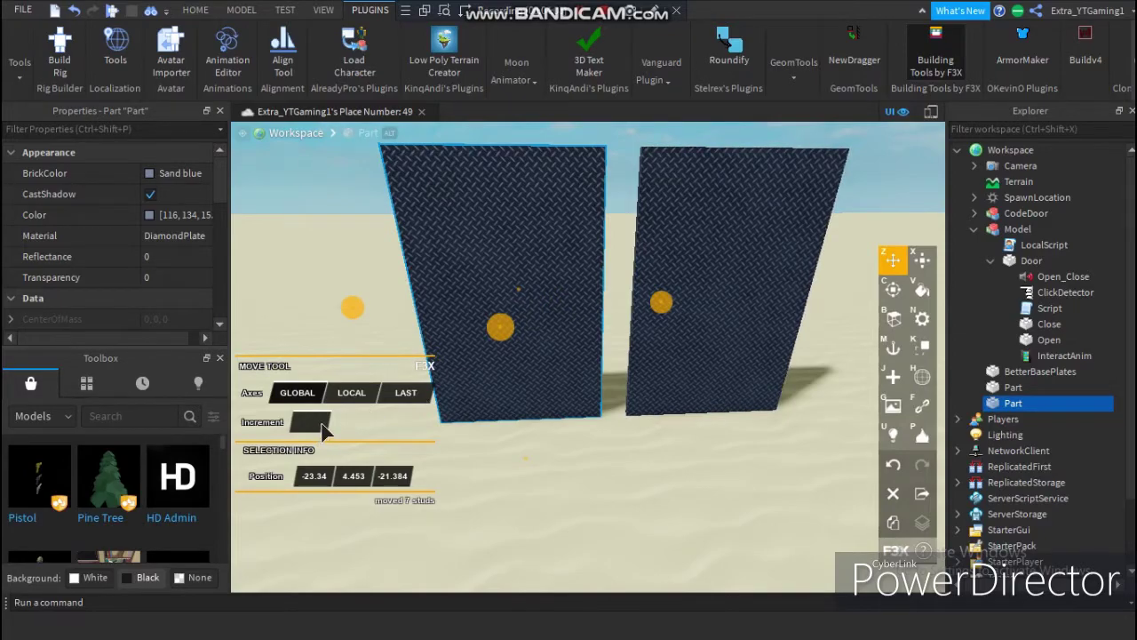
pyautogui.moveTo(660, 302); pyautogui.dragTo(693, 307)
pyautogui.press('d')
pyautogui.press('a')
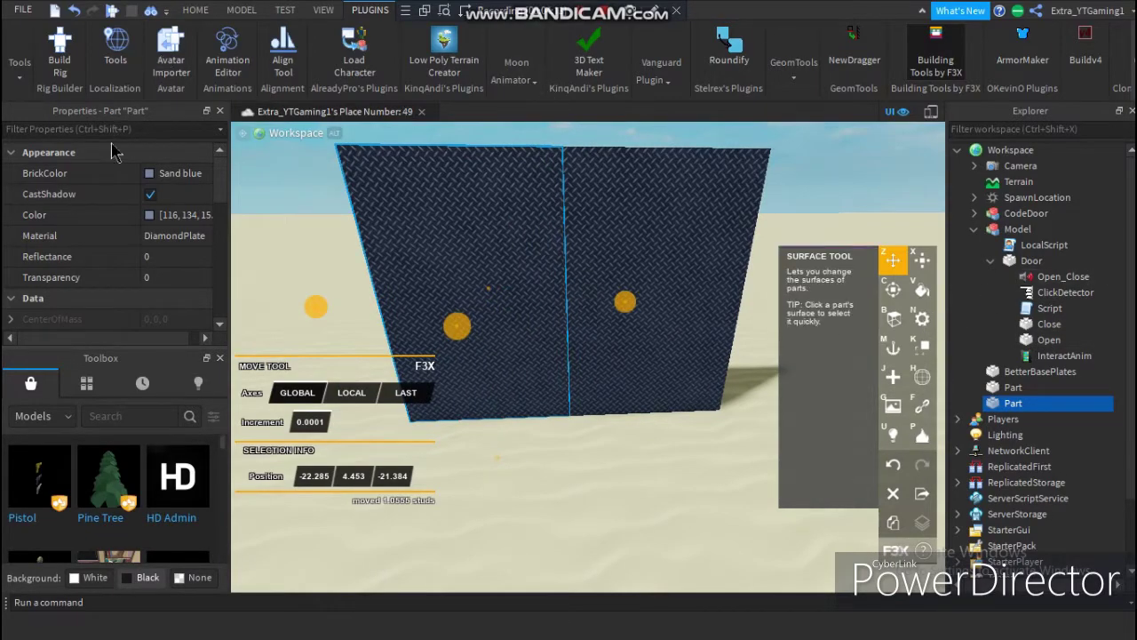
# Step: Set the cloned slab's transparency to 1
pyautogui.click(177, 278)
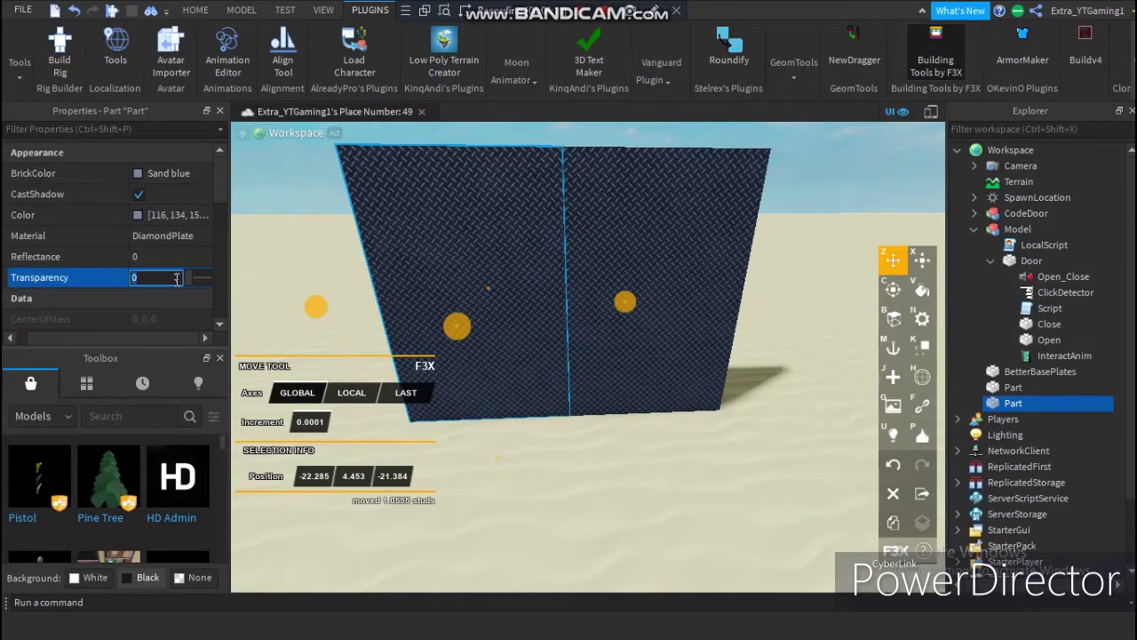
pyautogui.write('1')
pyautogui.press('Return')
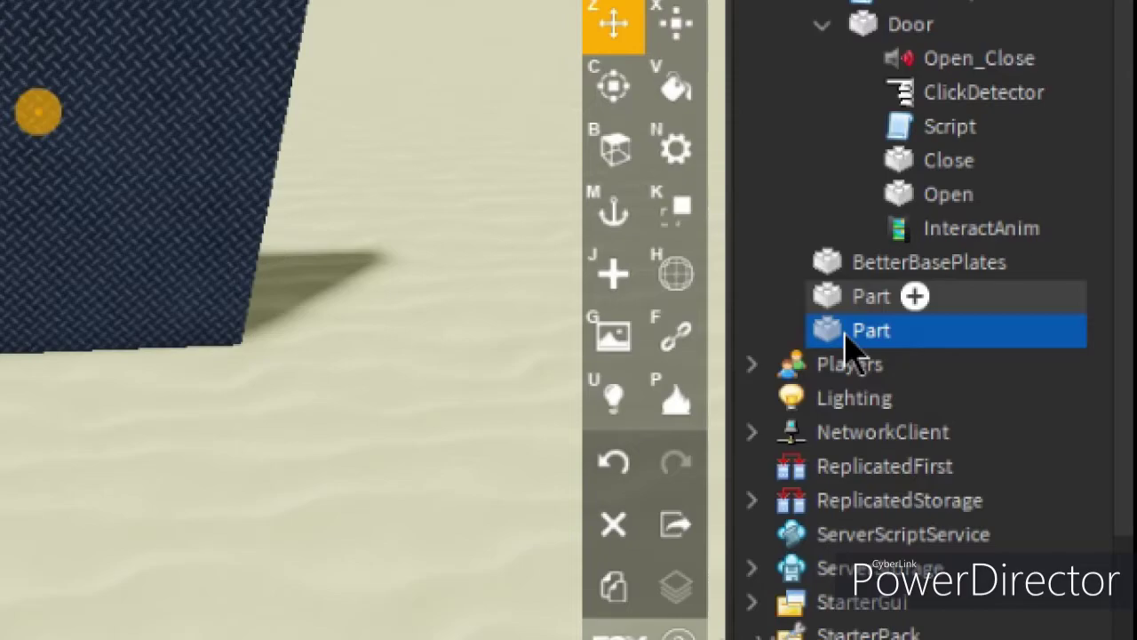
# Step: Nest the transparent copy inside the original door part
pyautogui.moveTo(844, 336); pyautogui.dragTo(844, 355)
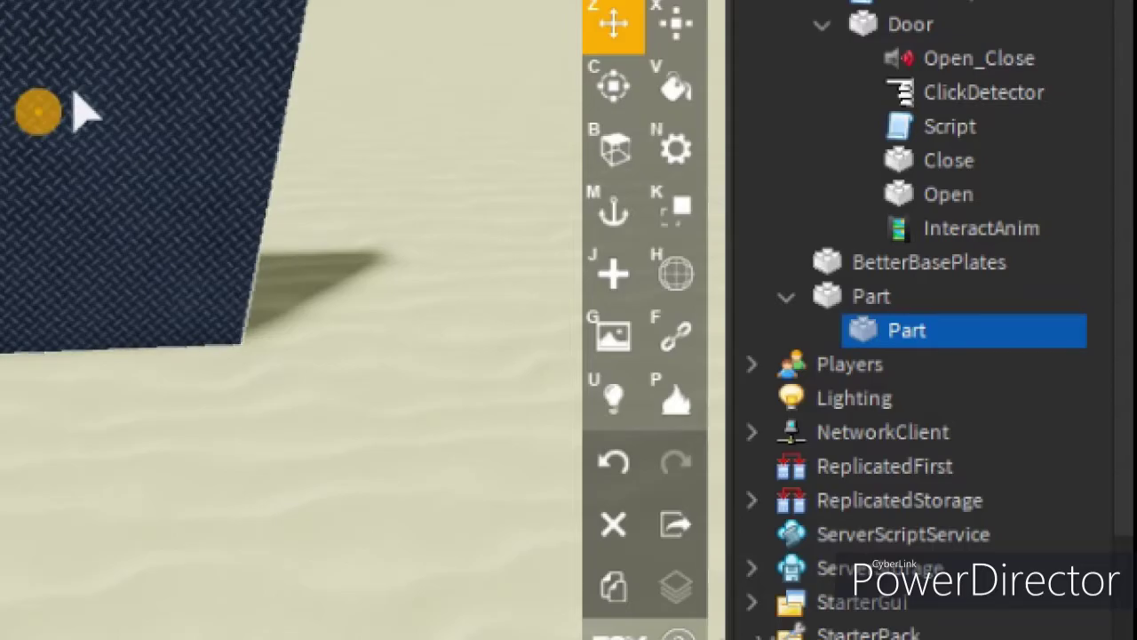
pyautogui.moveTo(216, 206)
pyautogui.mouseDown(button='right')
pyautogui.moveTo(393, 206)
pyautogui.moveTo(216, 206)
pyautogui.moveTo(216, 228)
pyautogui.mouseUp(button='right')
pyautogui.scroll(-2, 216, 206)
pyautogui.scroll(-3, 216, 206)
pyautogui.scroll(4, 216, 206)
pyautogui.scroll(2, 216, 206)
pyautogui.scroll(-2, 216, 206)
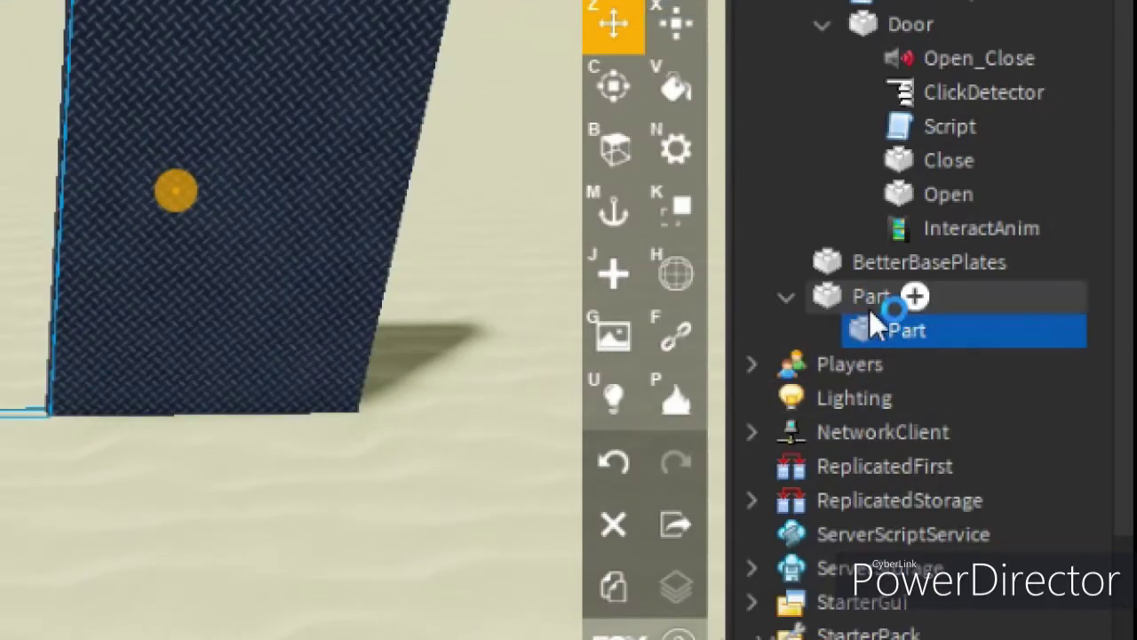
pyautogui.moveTo(888, 332); pyautogui.dragTo(818, 315)
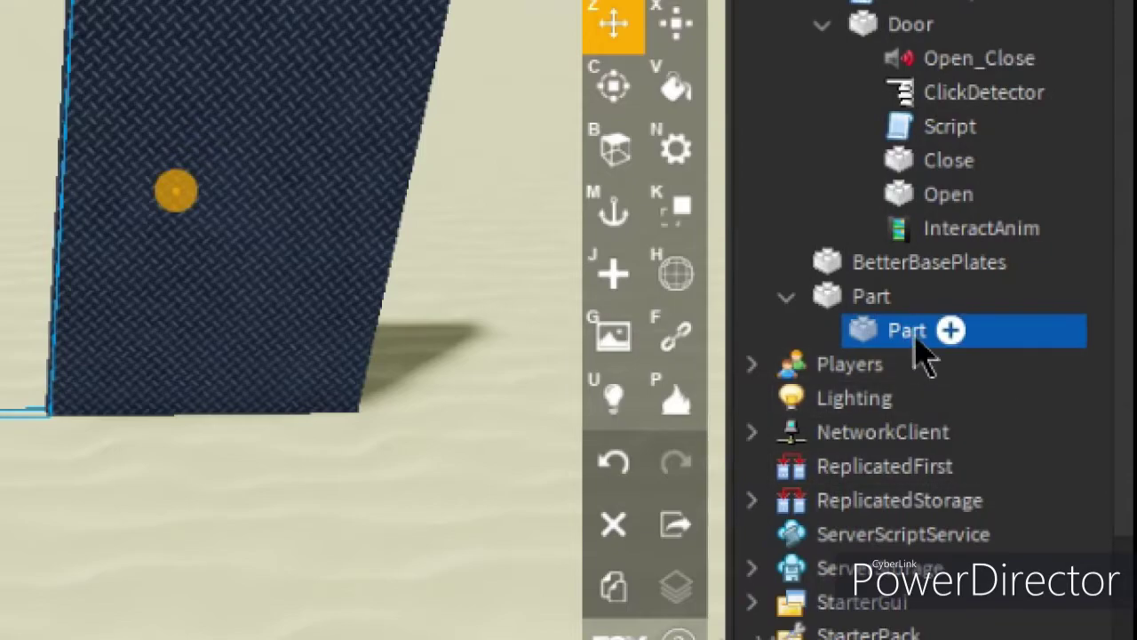
# Step: Rename the nested transparent part as Close
pyautogui.doubleClick(916, 337)
pyautogui.write('C')
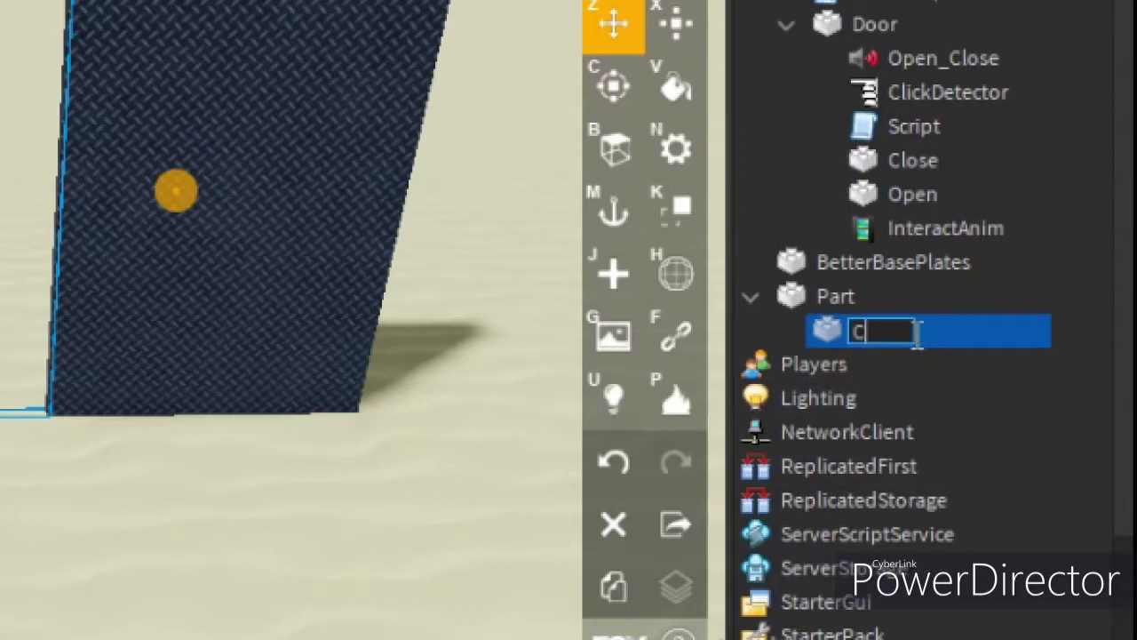
pyautogui.write('lose')
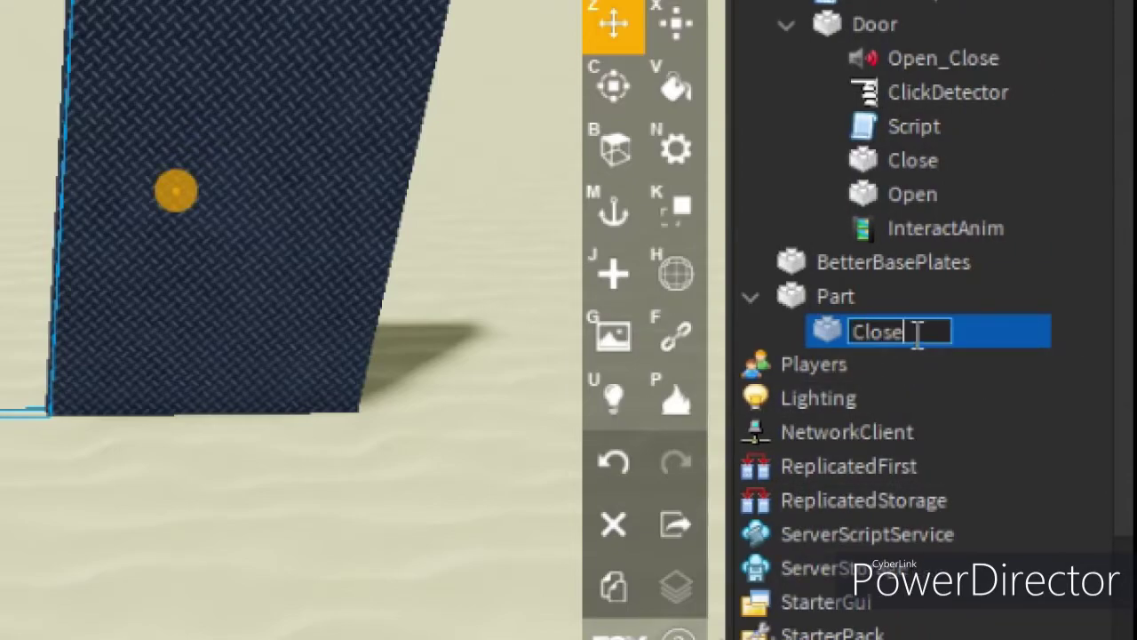
pyautogui.press('Return')
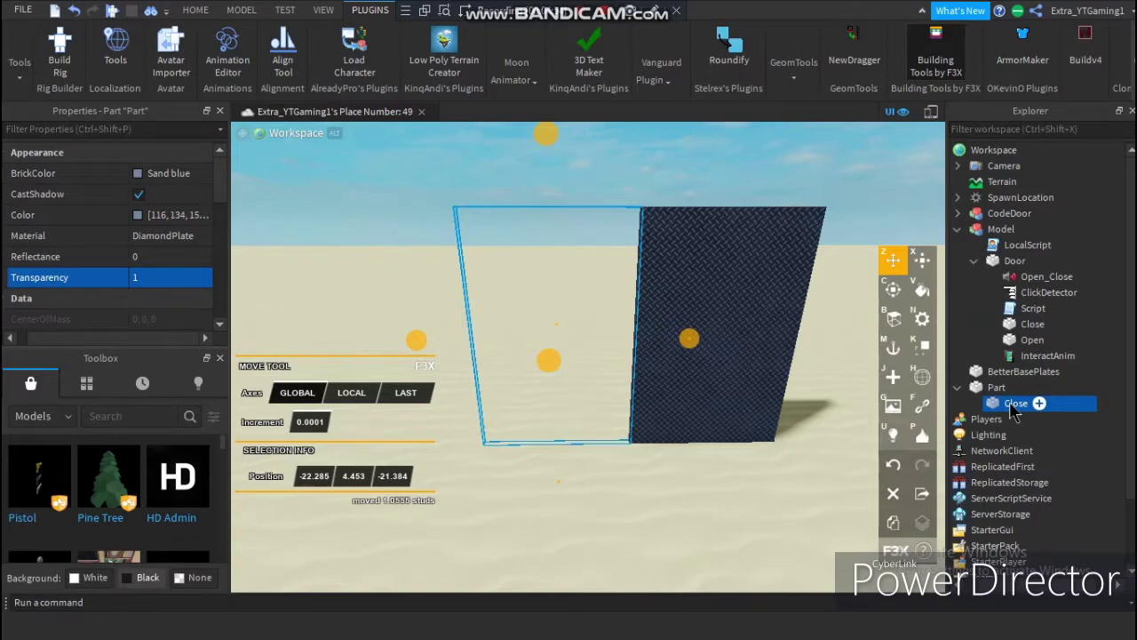
# Step: Rename the nested transparent part as Open
pyautogui.doubleClick(1010, 403)
pyautogui.write('Op')
pyautogui.press('Return')
# Step: Examine where the Open and Close parts sit on the finished sliding door
pyautogui.press('w')
pyautogui.moveTo(633, 306); pyautogui.dragTo(631, 305, button='right')
pyautogui.press('w')
pyautogui.click(668, 307)
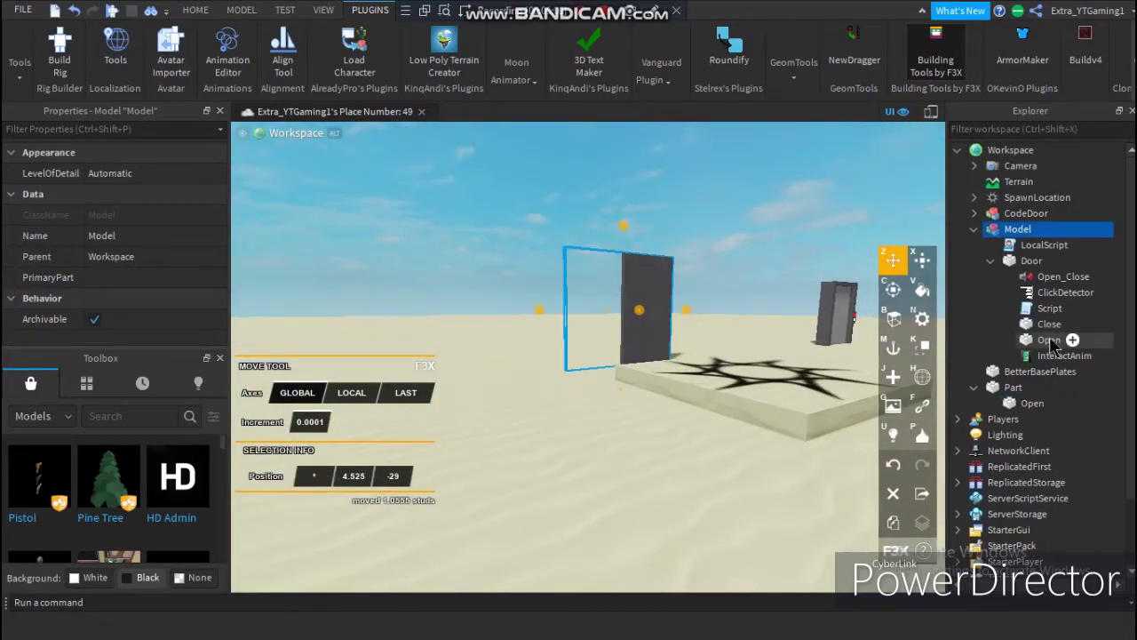
pyautogui.click(1049, 339)
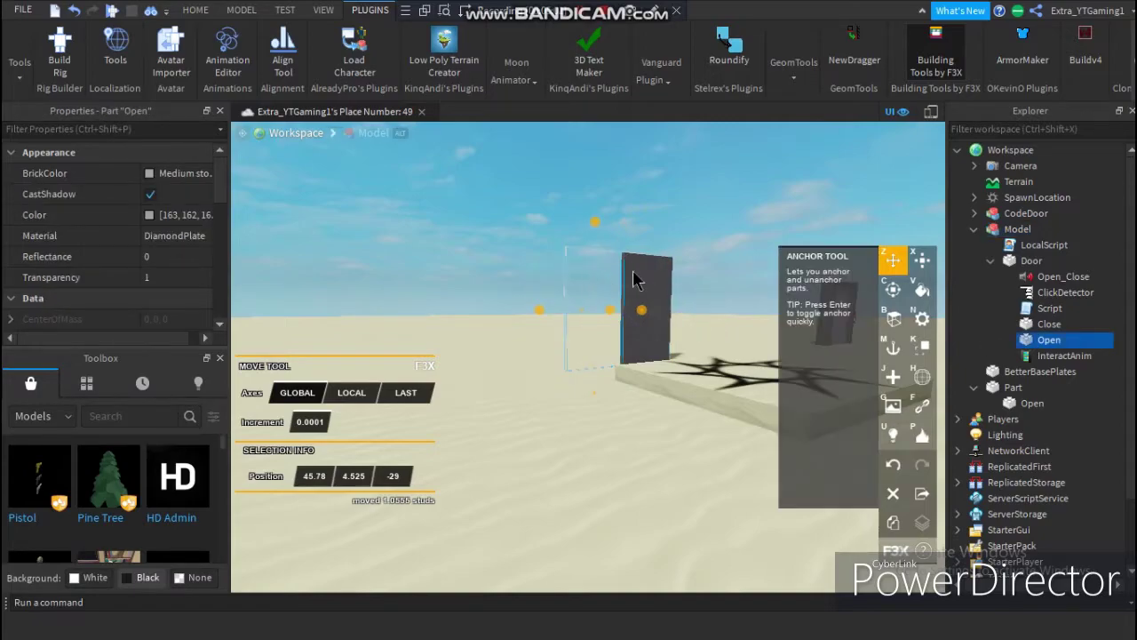
pyautogui.click(1040, 326)
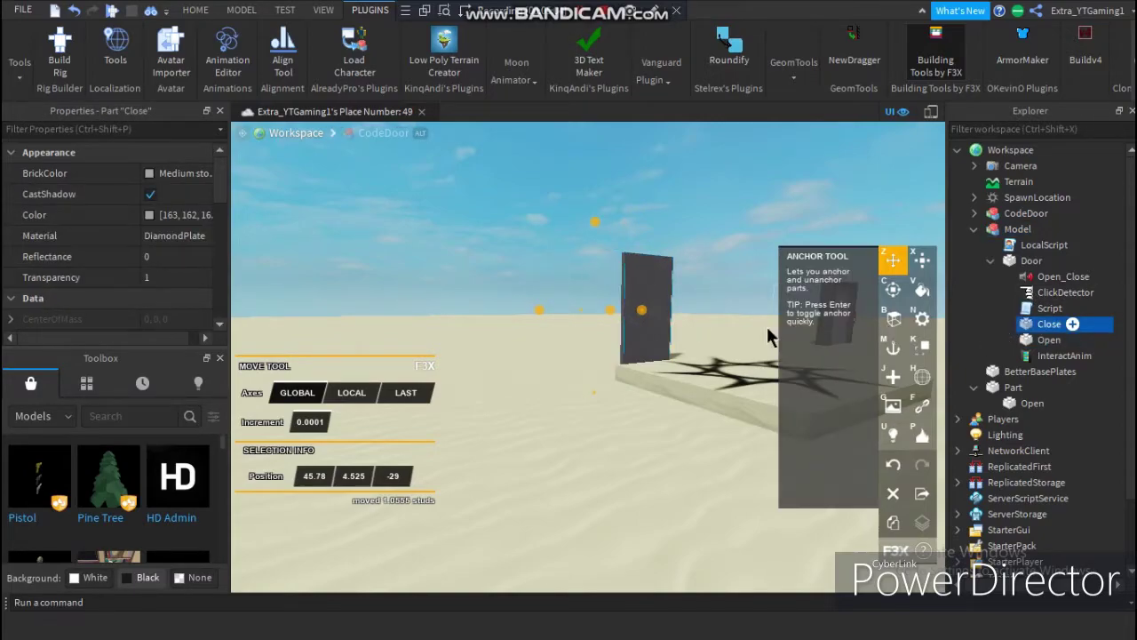
# Step: Clone the new door's Open part and move the copy about 5.957 studs so it overlaps the solid door slab
pyautogui.moveTo(769, 326); pyautogui.dragTo(769, 325, button='right')
pyautogui.press('w')
pyautogui.press('w')
pyautogui.moveTo(632, 376); pyautogui.dragTo(631, 359, button='right')
pyautogui.press('s')
pyautogui.moveTo(563, 256); pyautogui.dragTo(625, 277)
pyautogui.moveTo(580, 306); pyautogui.dragTo(627, 241, button='right')
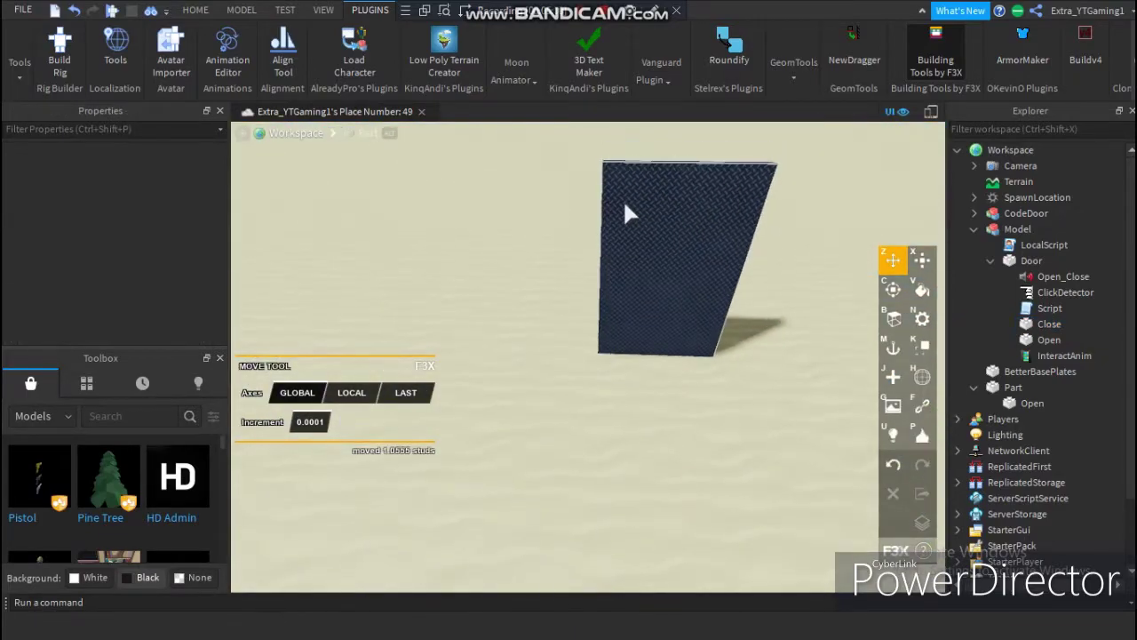
pyautogui.click(1019, 405)
pyautogui.moveTo(703, 334); pyautogui.dragTo(721, 315, button='right')
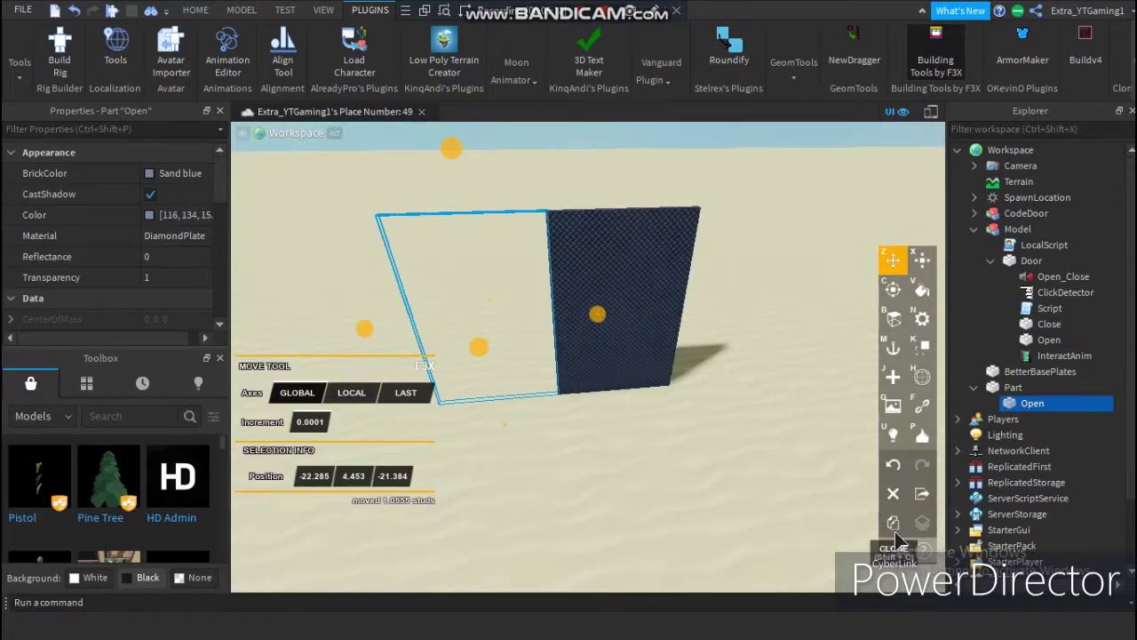
pyautogui.click(893, 530)
pyautogui.moveTo(616, 324); pyautogui.dragTo(721, 271)
pyautogui.moveTo(722, 271); pyautogui.dragTo(619, 232, button='right')
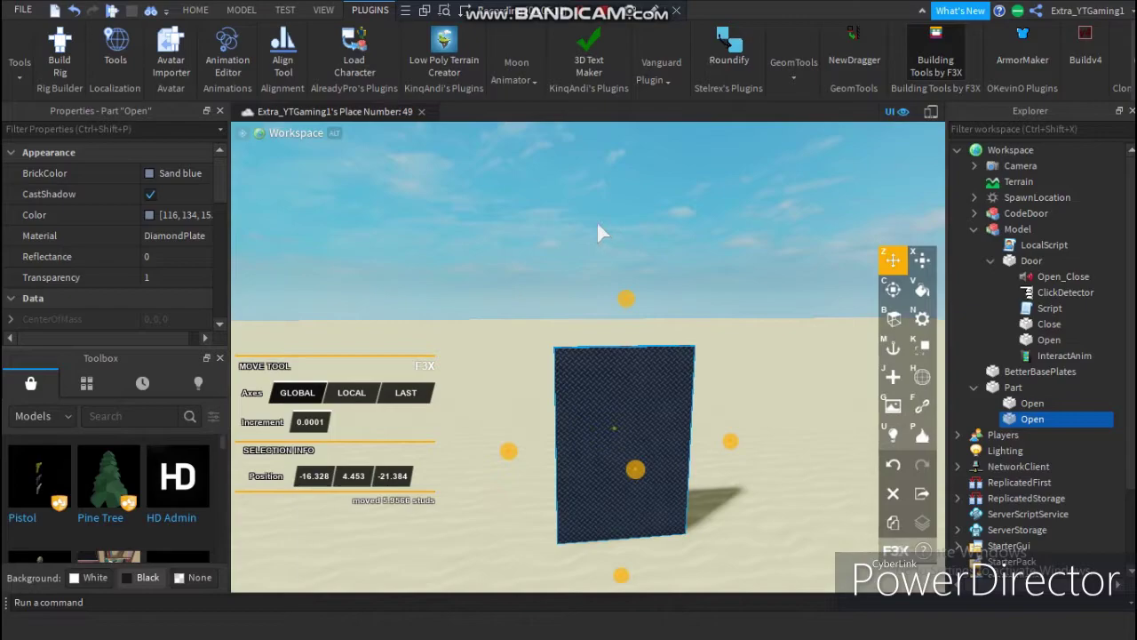
pyautogui.click(647, 240)
# Step: Rename the cloned part that overlaps the solid slab as Close
pyautogui.click(1032, 418)
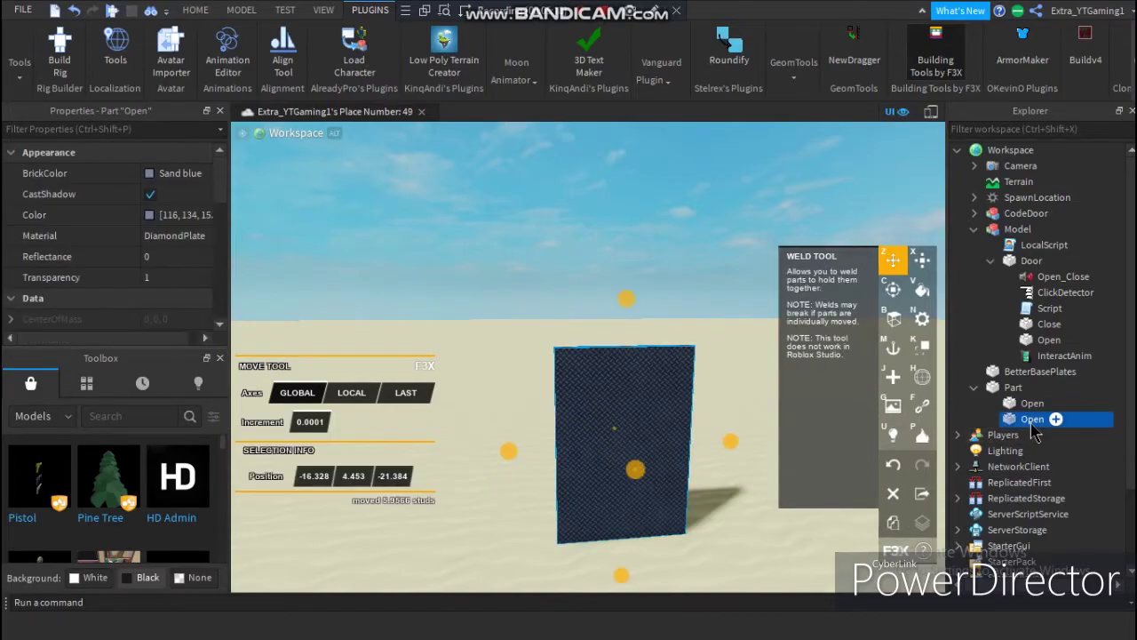
pyautogui.click(1032, 420)
pyautogui.write('Clo')
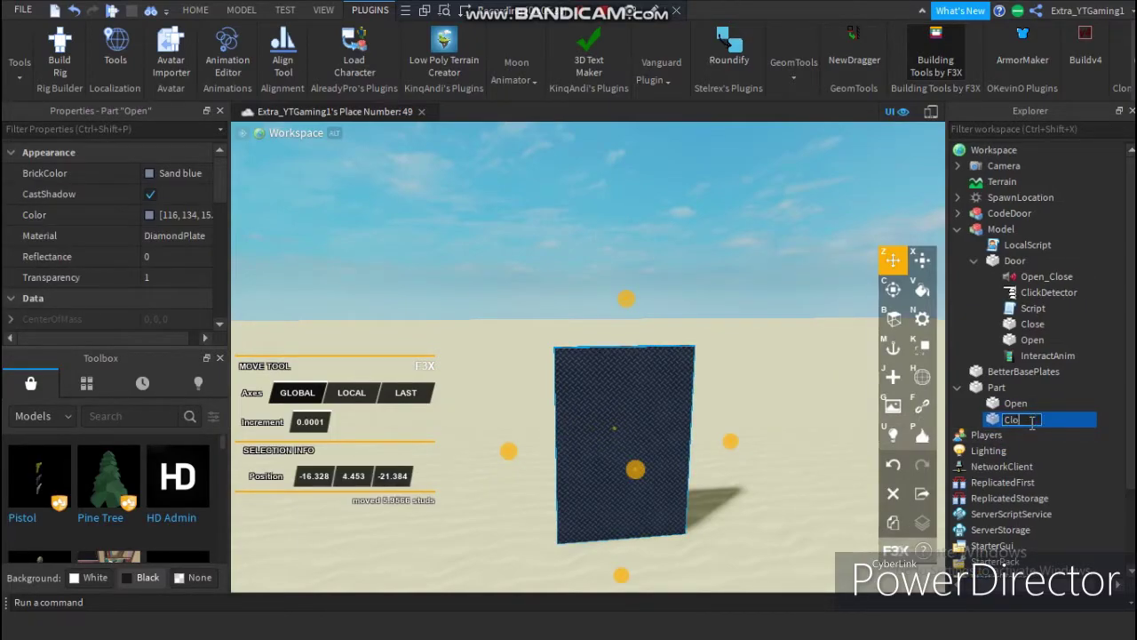
pyautogui.press('Return')
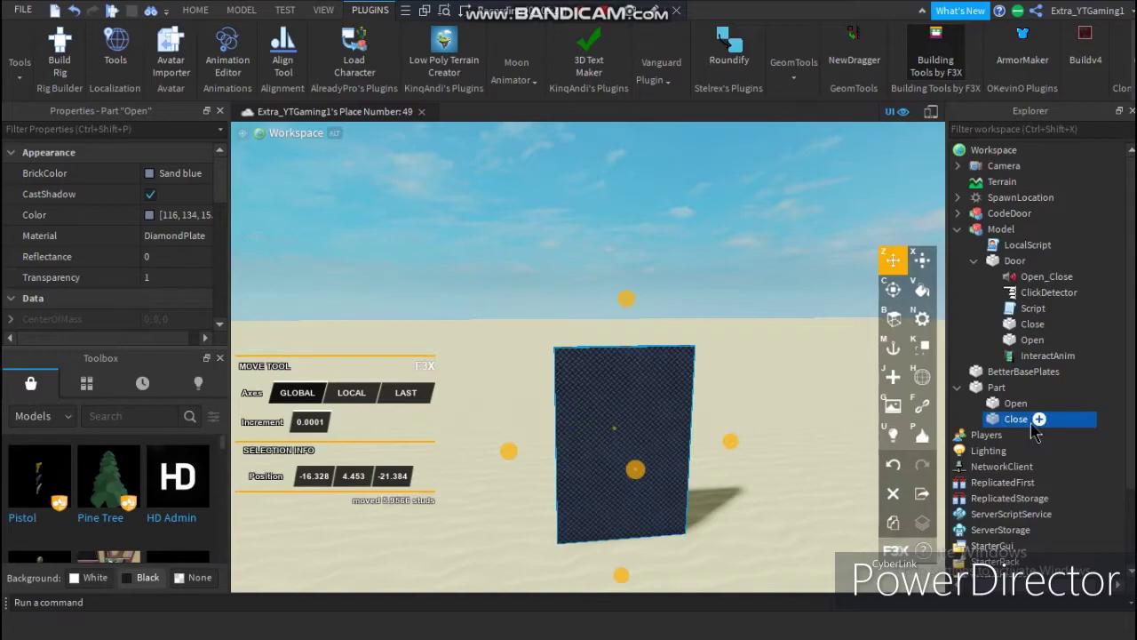
pyautogui.click(604, 256)
# Step: Copy the InteractAnim animation from the finished door and nest the copy inside the new door part
pyautogui.moveTo(604, 256); pyautogui.dragTo(608, 265, button='right')
pyautogui.scroll(-4, 624, 332)
pyautogui.moveTo(790, 350); pyautogui.dragTo(726, 352, button='right')
pyautogui.scroll(3, 724, 350)
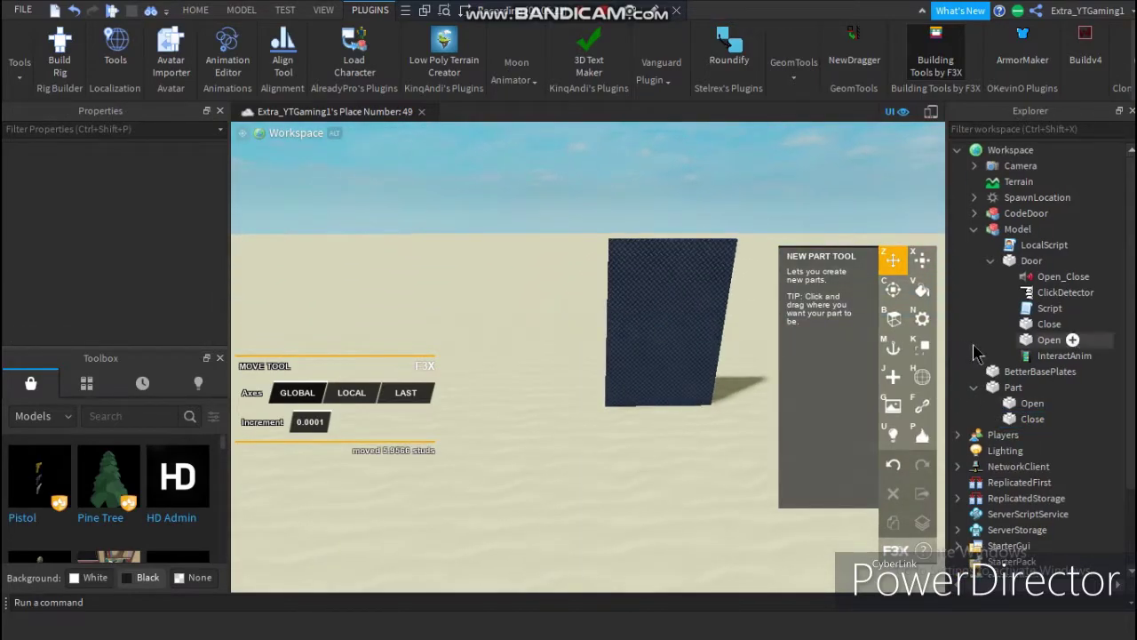
pyautogui.click(1053, 357)
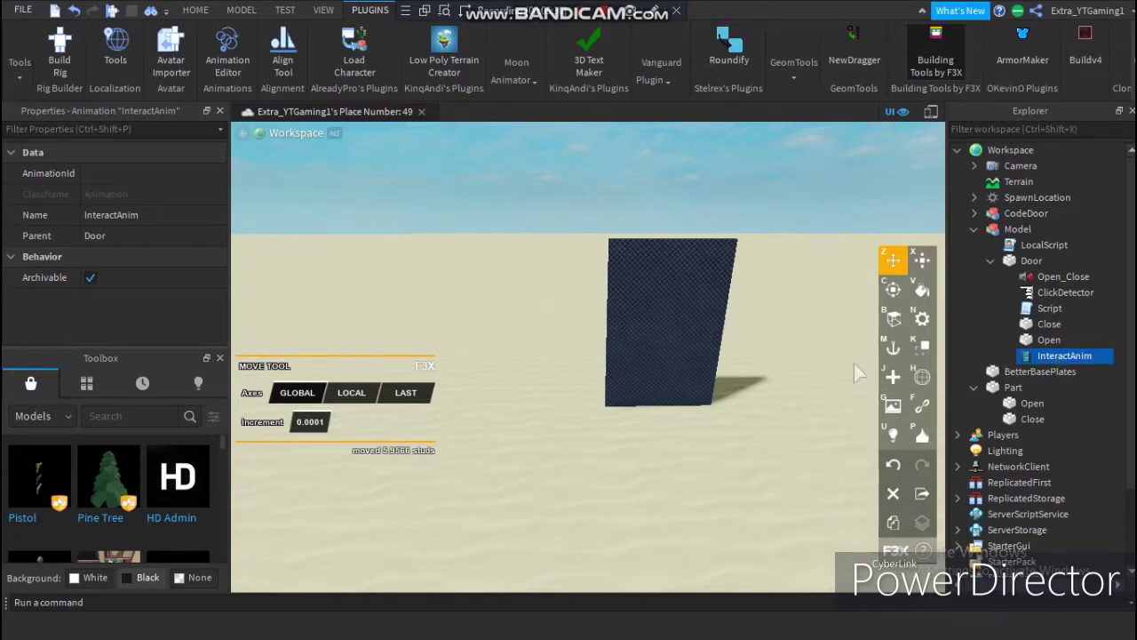
pyautogui.click(1030, 389)
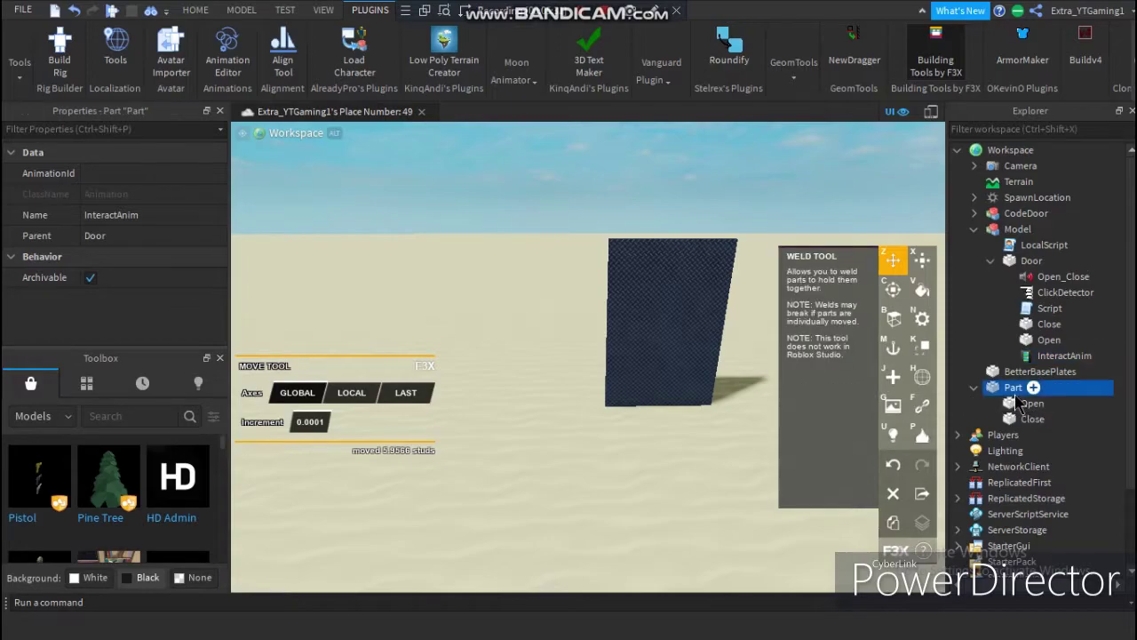
pyautogui.hotkey('ctrl', 'v')
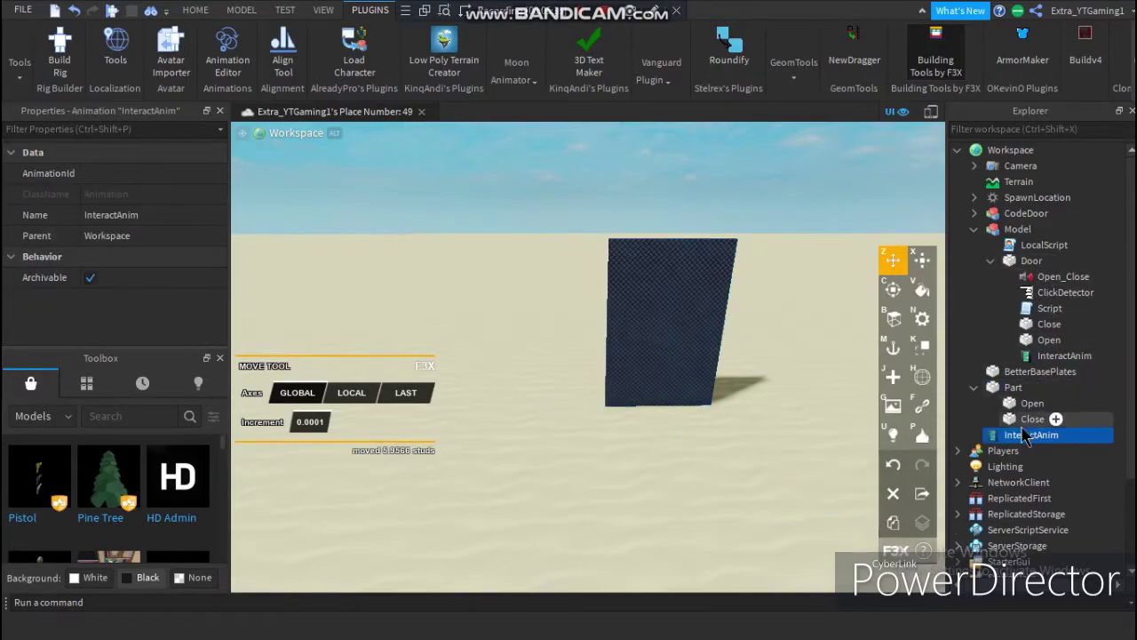
pyautogui.moveTo(1012, 395); pyautogui.dragTo(1014, 394)
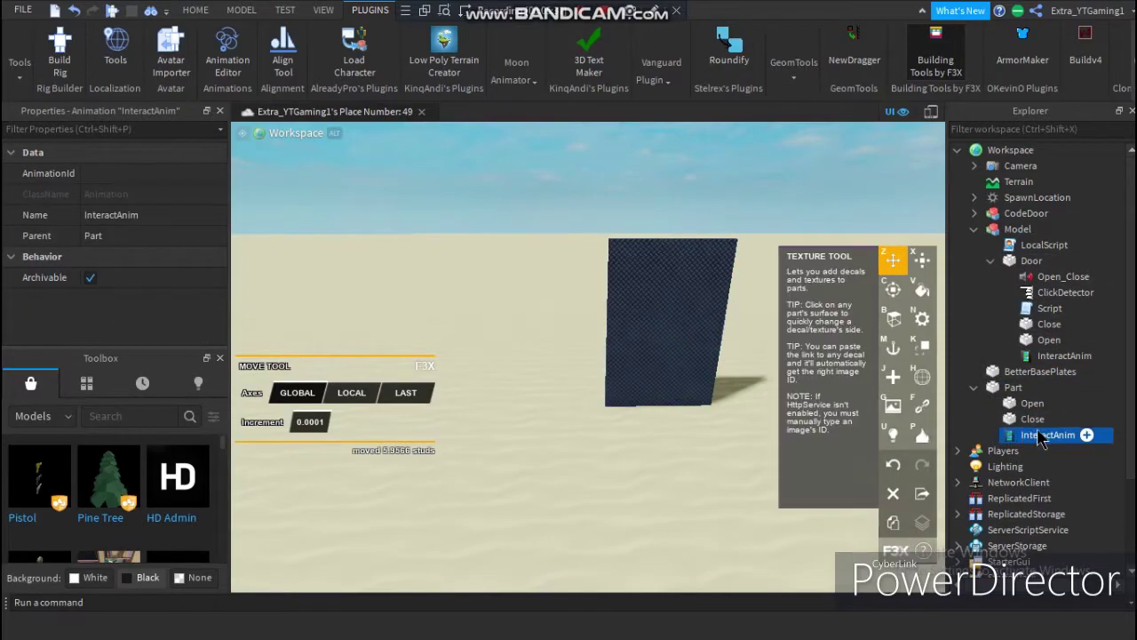
pyautogui.moveTo(625, 228); pyautogui.dragTo(606, 203, button='right')
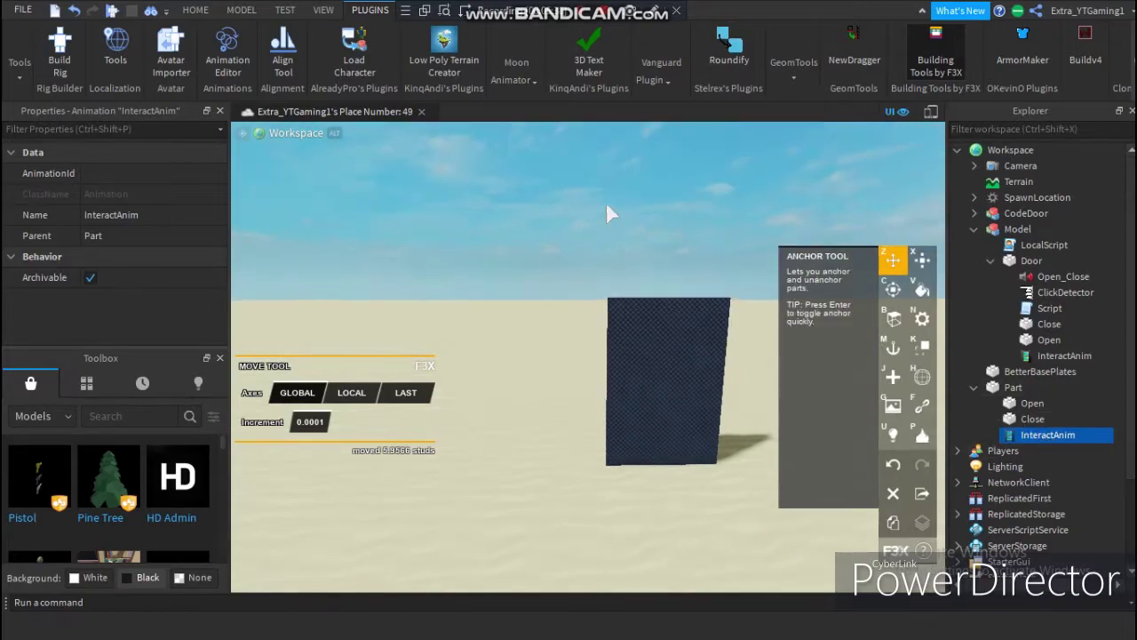
# Step: Insert a LocalScript into the new door part and return to the 3D view
pyautogui.click(606, 204)
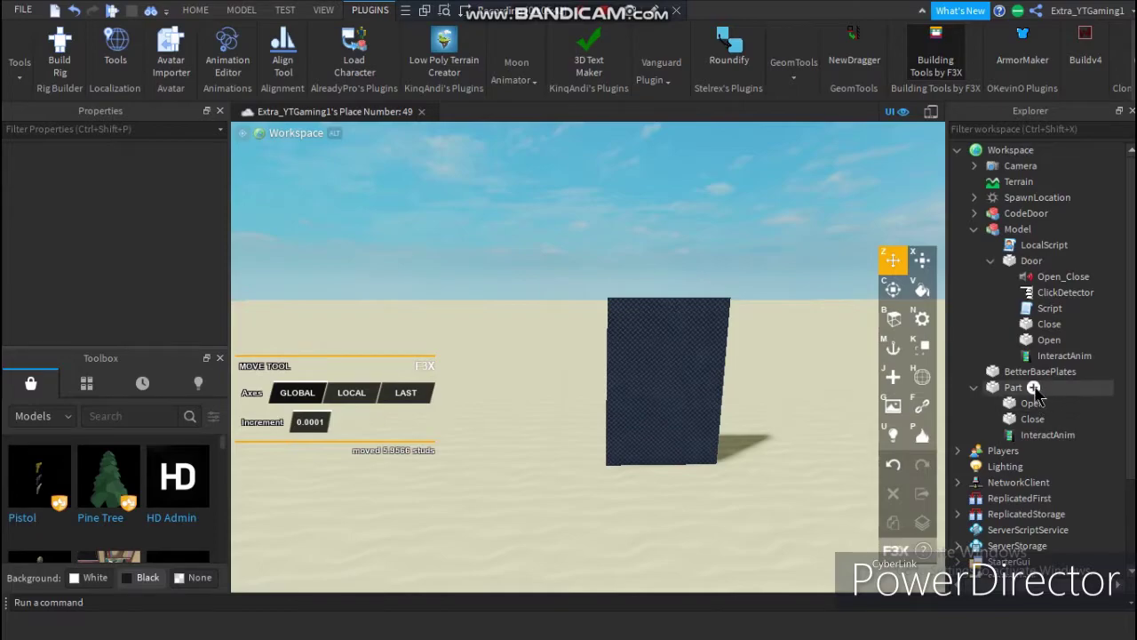
pyautogui.click(1013, 387)
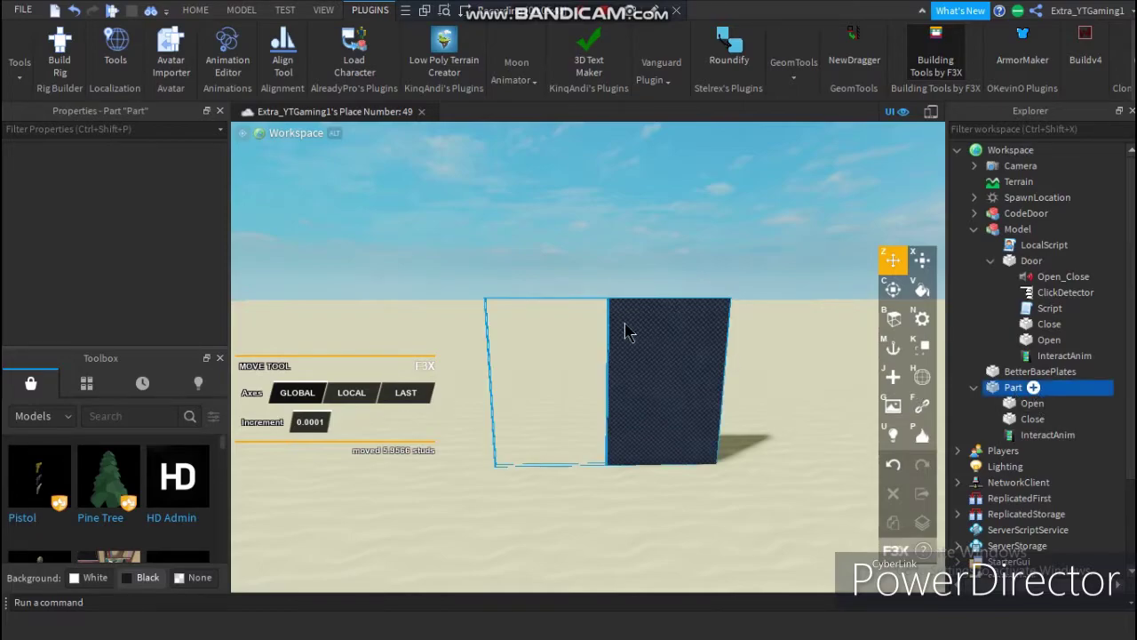
pyautogui.hotkey('ctrl', 'i')
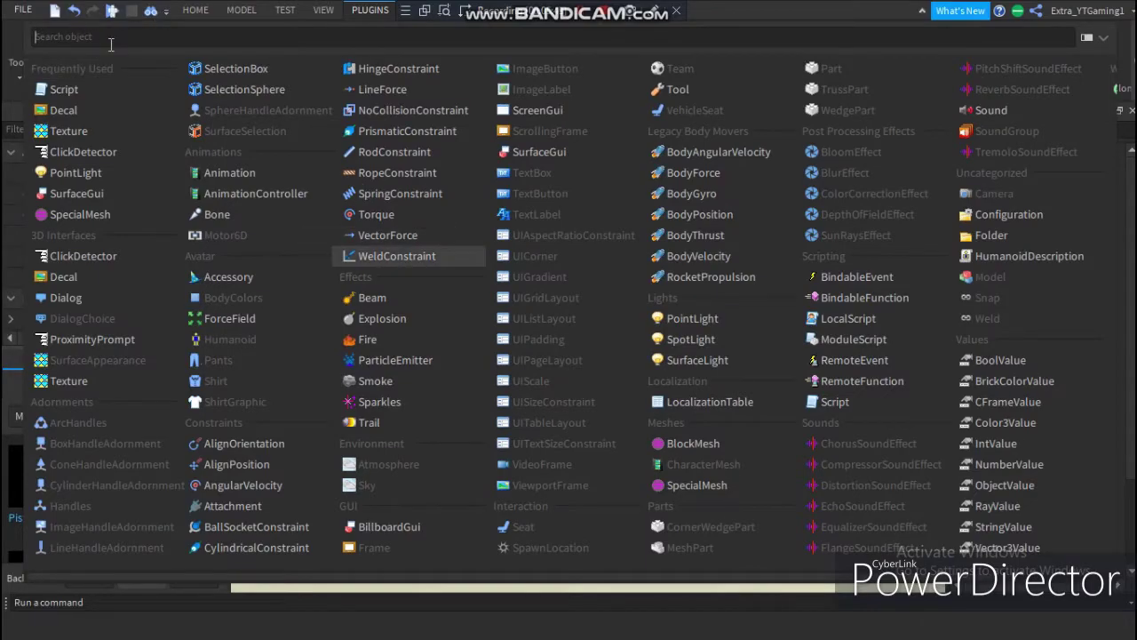
pyautogui.write('Local')
pyautogui.click(131, 71)
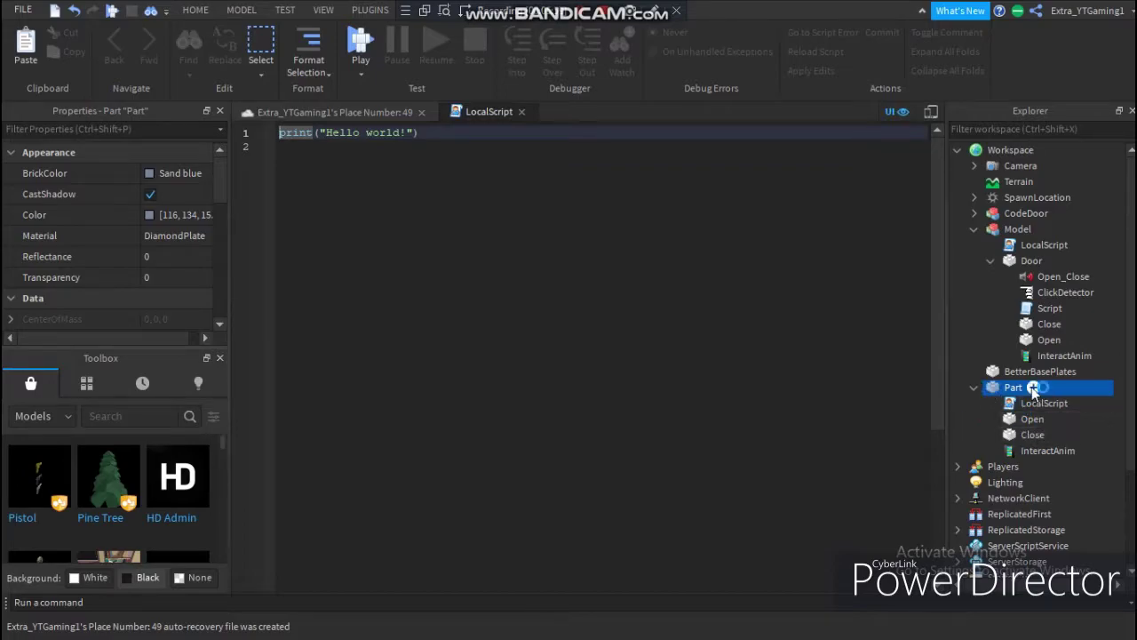
pyautogui.click(315, 114)
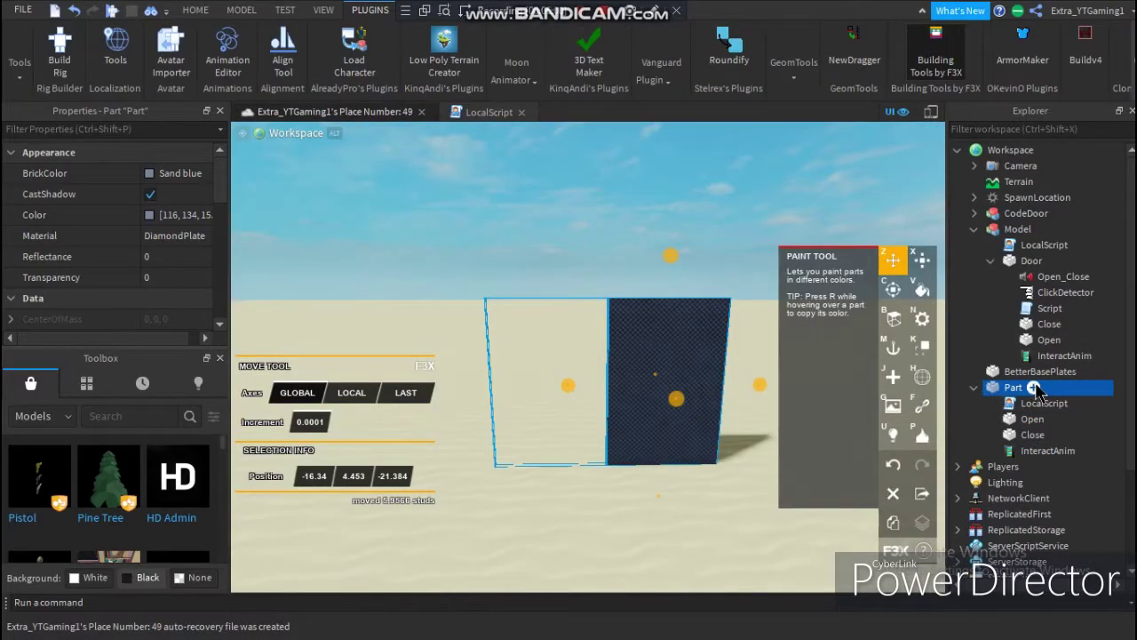
# Step: Insert a Script into the new door part and return to the 3D view
pyautogui.click(1035, 388)
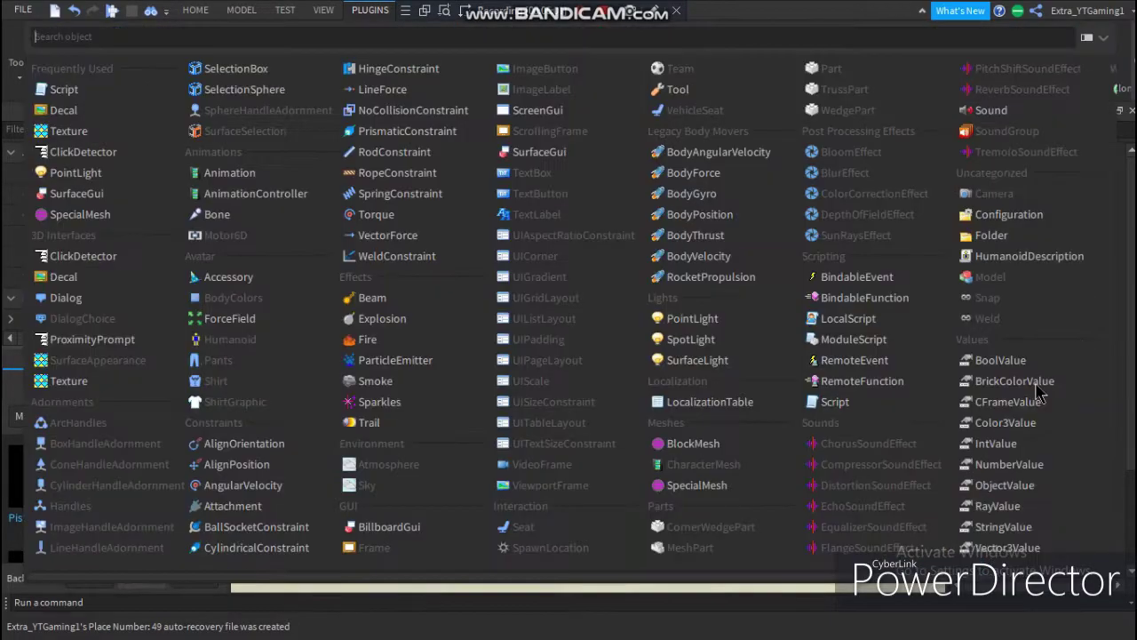
pyautogui.write('sc')
pyautogui.click(115, 67)
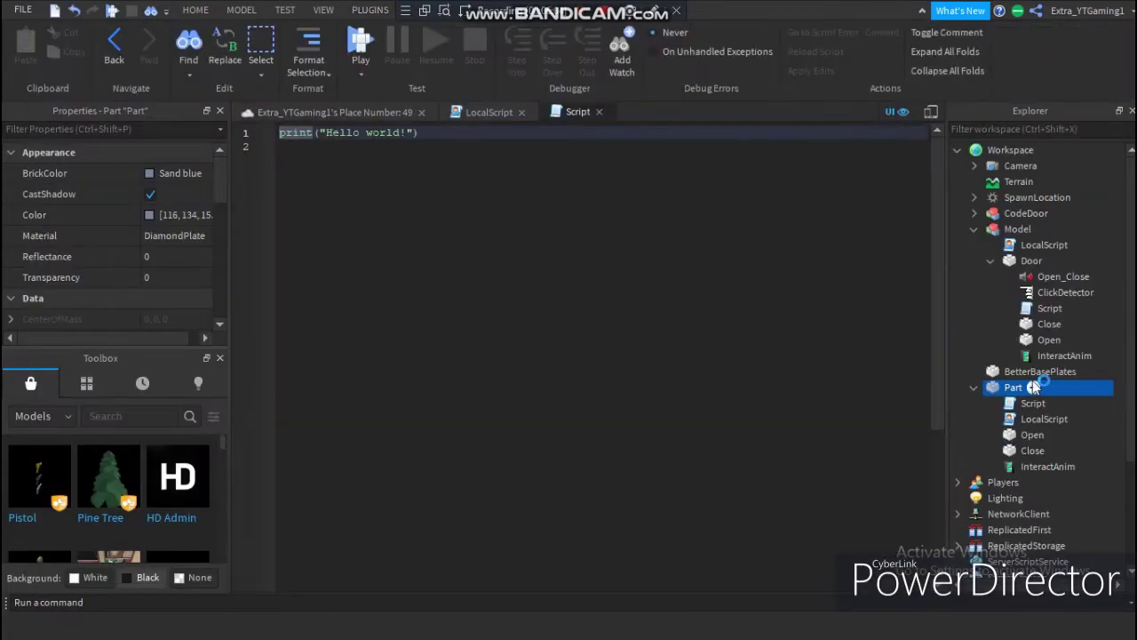
pyautogui.click(327, 113)
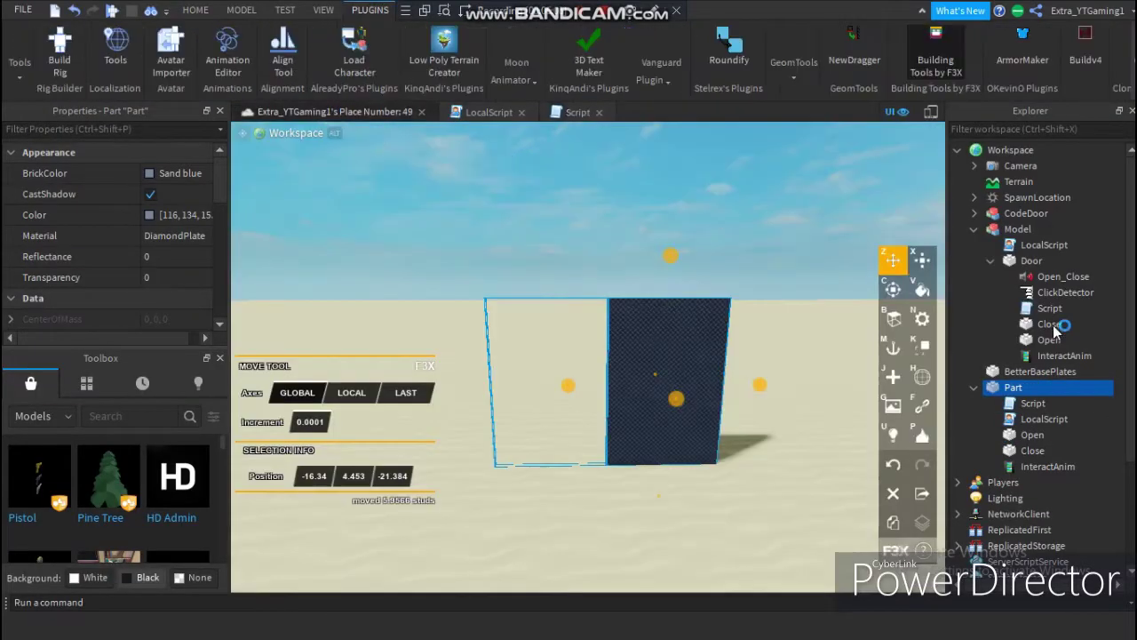
# Step: Insert a ClickDetector into the new door part
pyautogui.click(1033, 388)
pyautogui.write('Click')
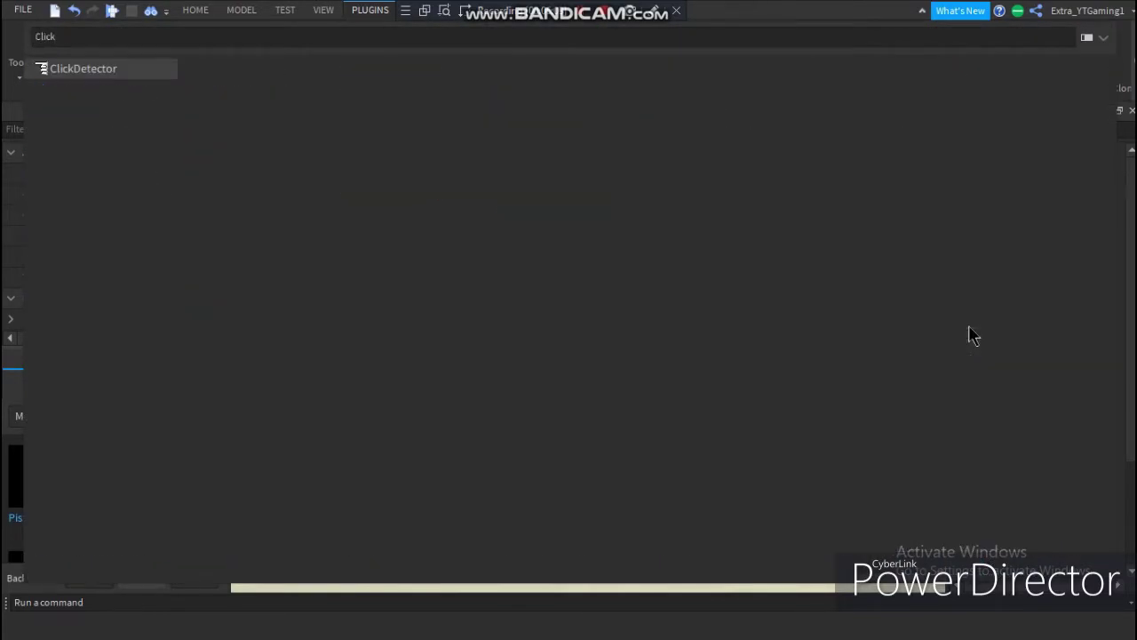
pyautogui.click(107, 71)
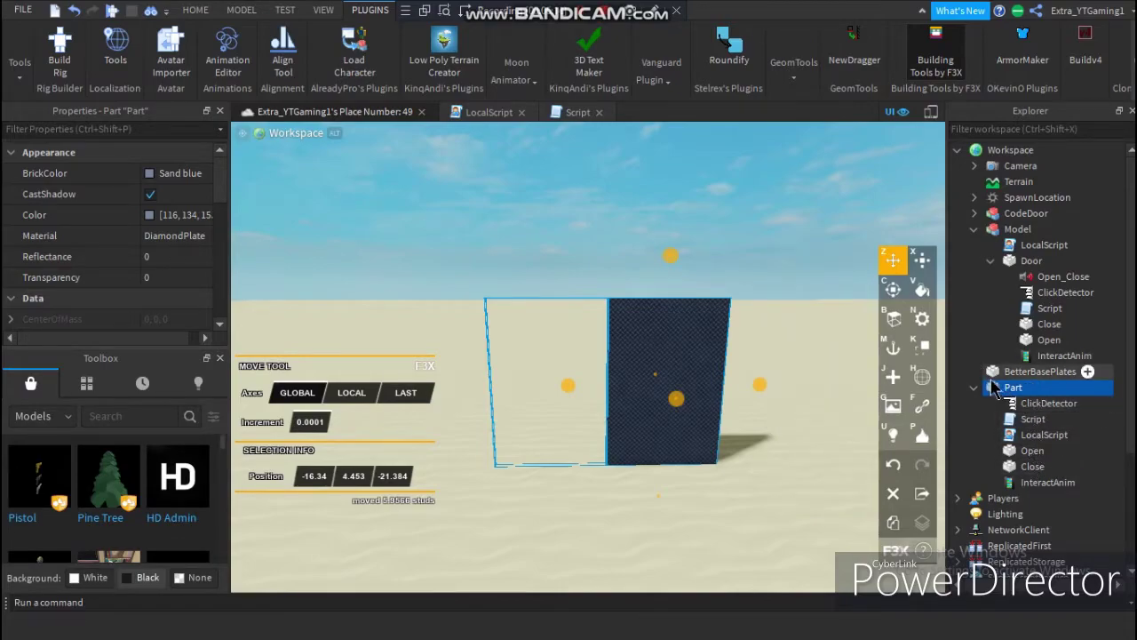
pyautogui.click(648, 174)
pyautogui.moveTo(681, 315); pyautogui.dragTo(674, 313, button='right')
pyautogui.scroll(2, 674, 314)
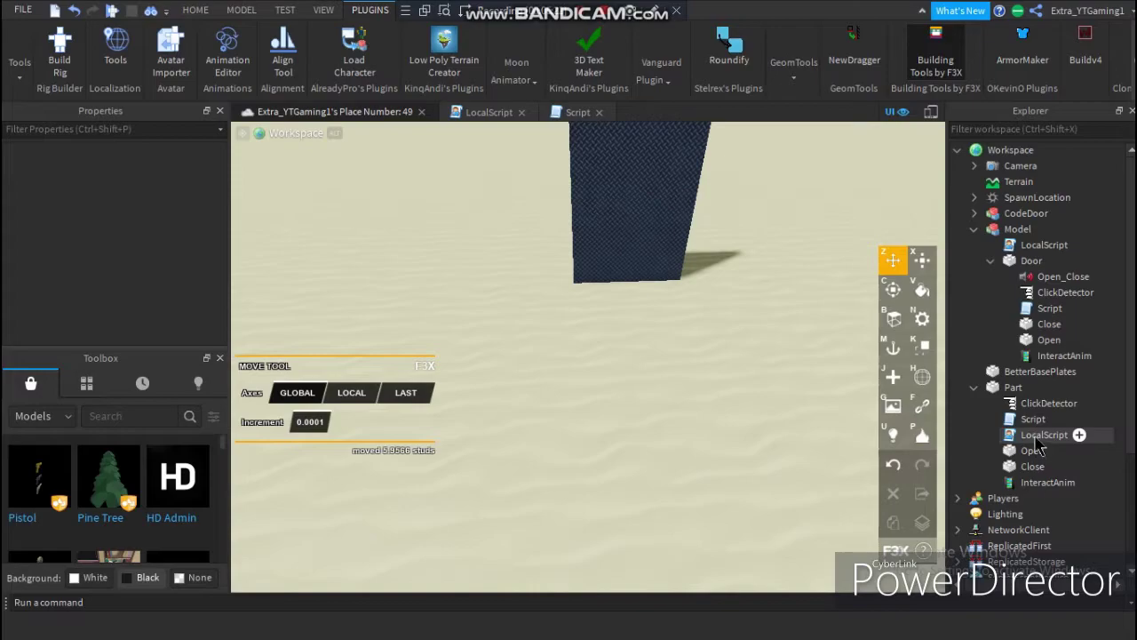
# Step: Rename the new door part as Door
pyautogui.click(1036, 440)
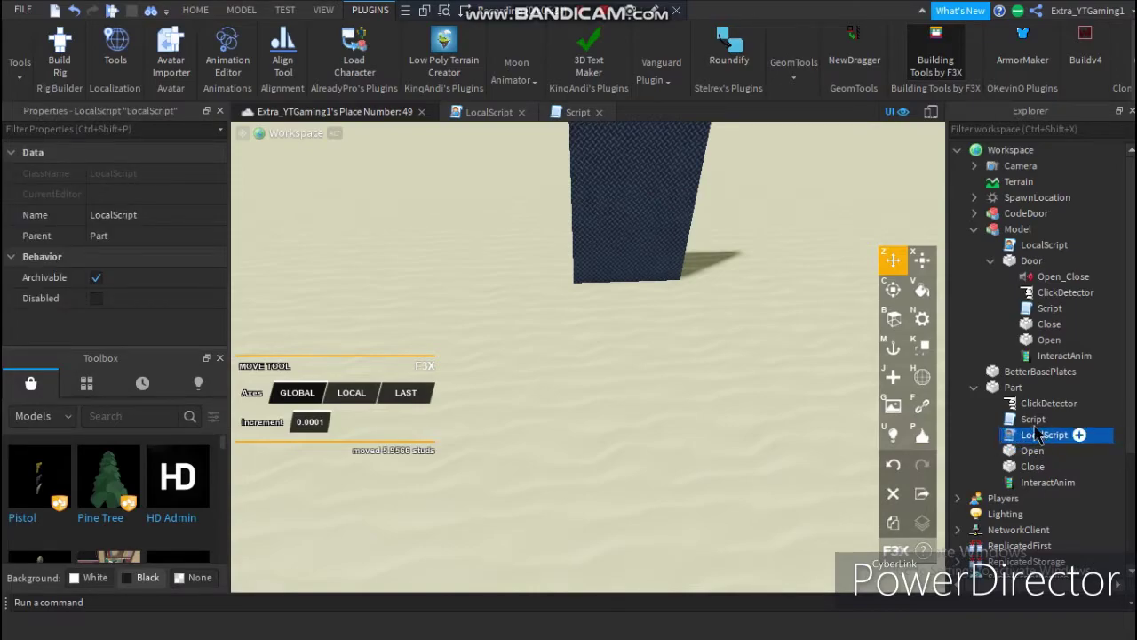
pyautogui.click(1013, 391)
pyautogui.doubleClick(1012, 391)
pyautogui.write('Door')
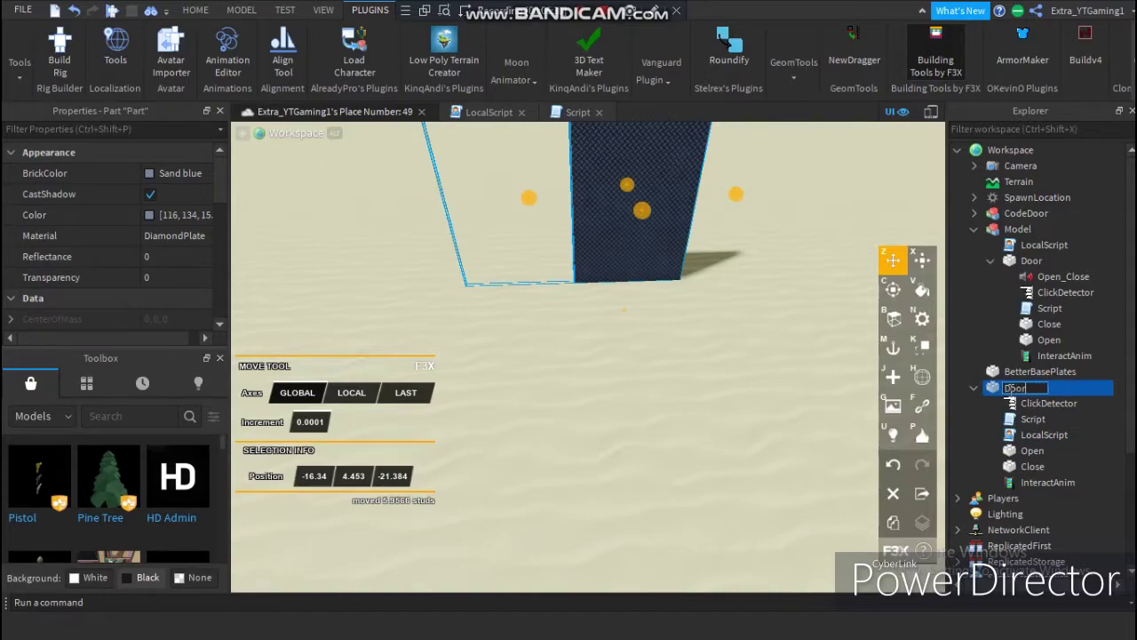
pyautogui.press('Return')
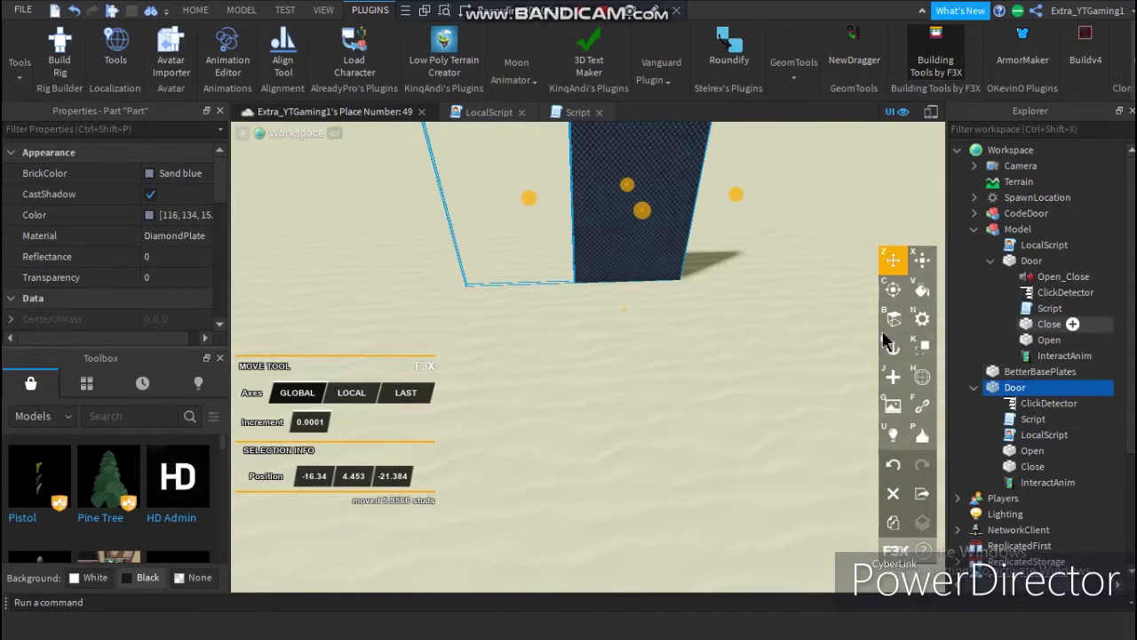
# Step: Move the LocalScript out of the new Door part directly into Workspace
pyautogui.moveTo(709, 374); pyautogui.dragTo(700, 352, button='right')
pyautogui.scroll(-1, 1008, 422)
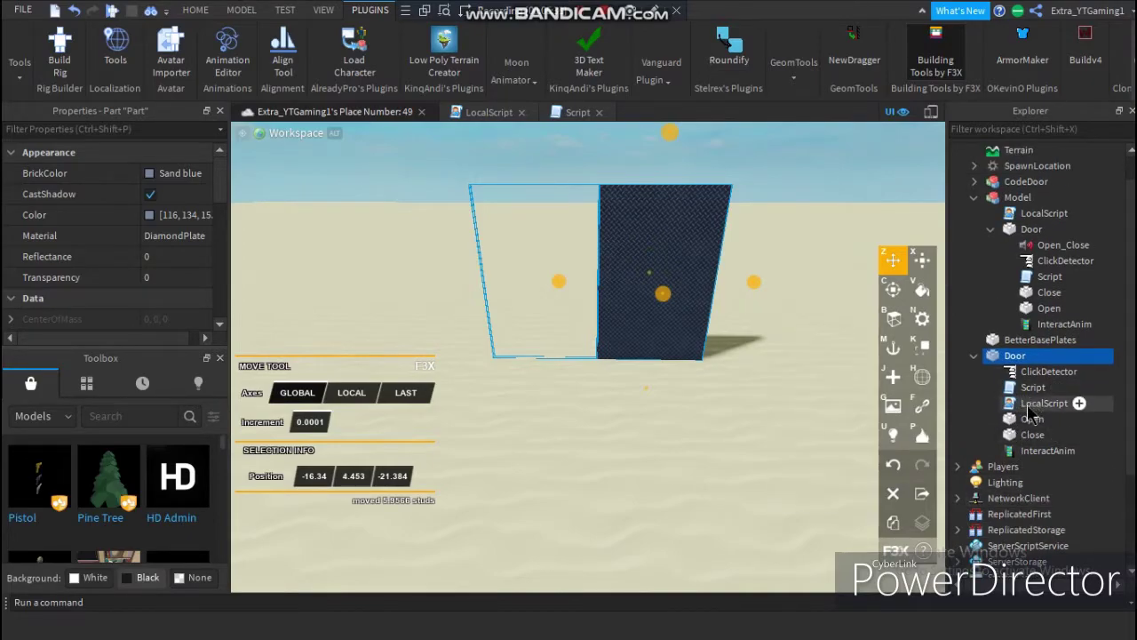
pyautogui.moveTo(1033, 414); pyautogui.dragTo(1012, 151)
pyautogui.scroll(1, 988, 252)
pyautogui.click(1017, 404)
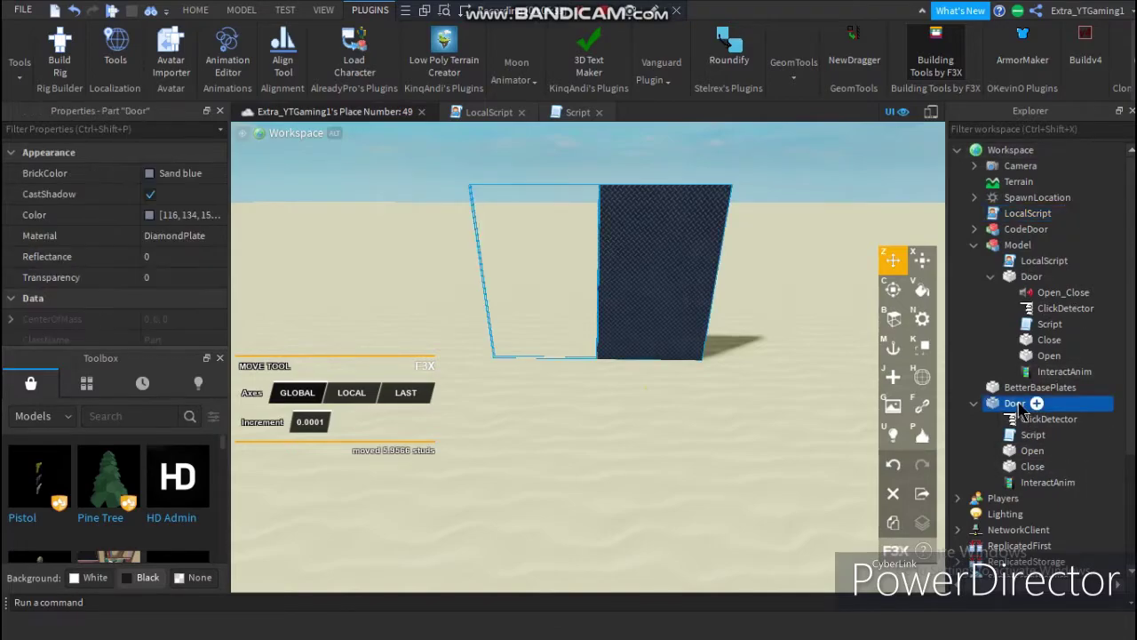
# Step: Group the LocalScript in Workspace into a model of its own
pyautogui.click(766, 401)
pyautogui.click(1027, 213)
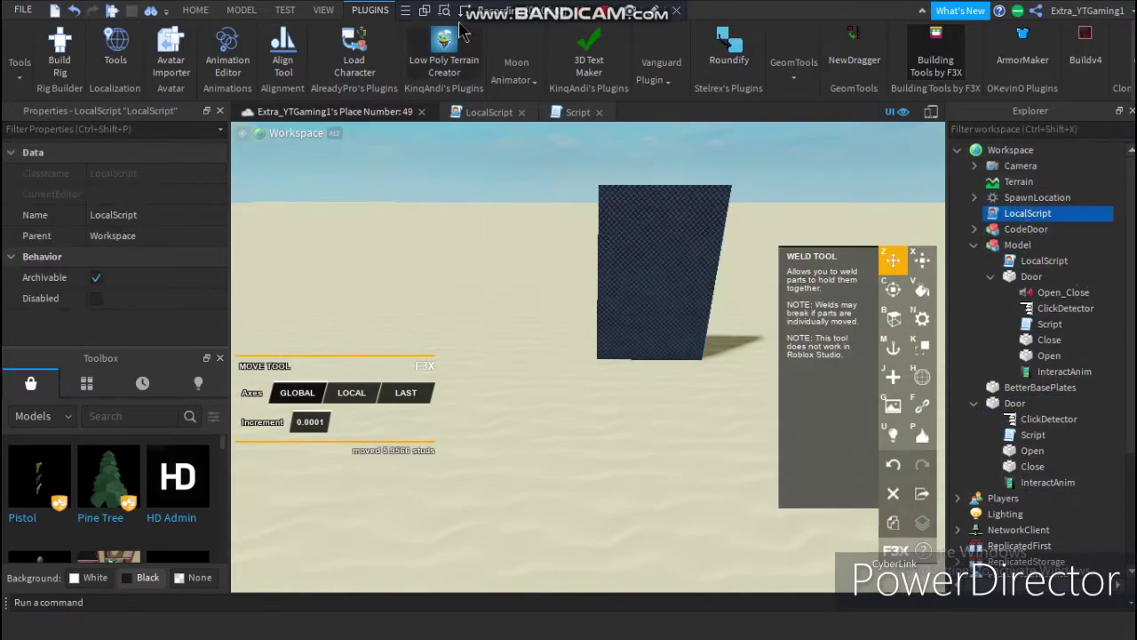
pyautogui.click(195, 10)
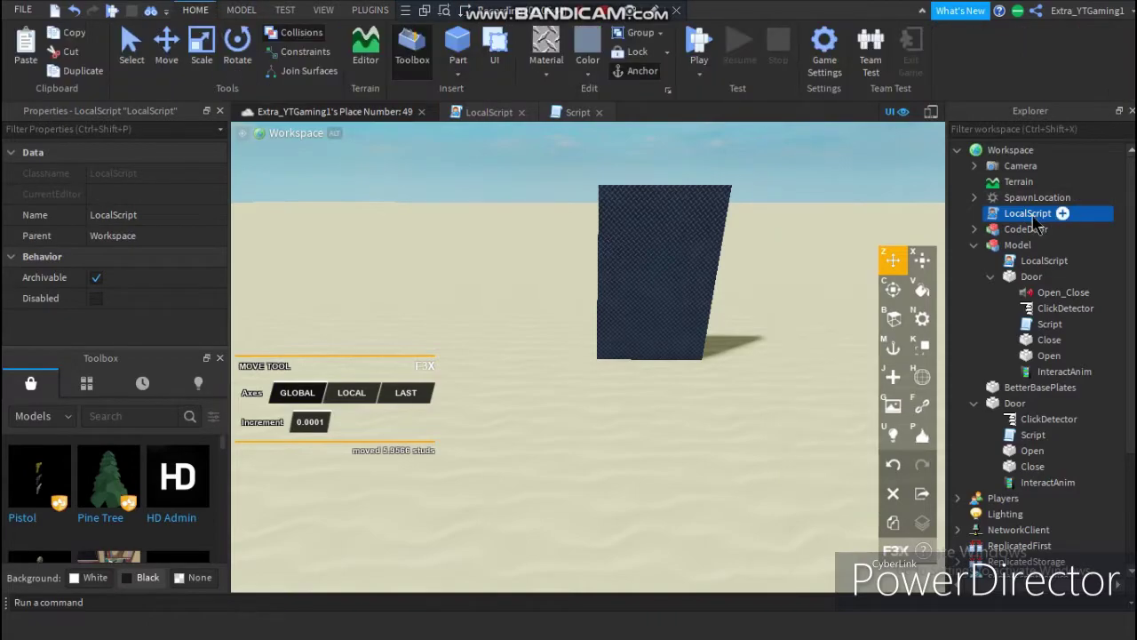
pyautogui.click(663, 28)
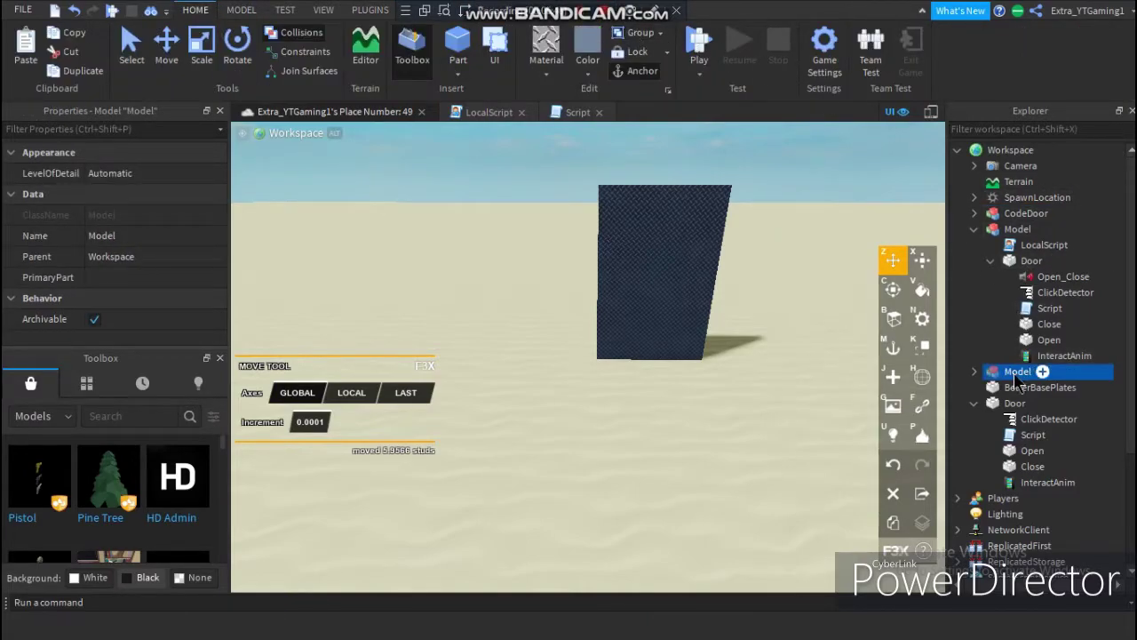
# Step: Nest the new Door part inside the new model alongside the LocalScript
pyautogui.moveTo(1003, 404); pyautogui.dragTo(1014, 373)
pyautogui.click(992, 404)
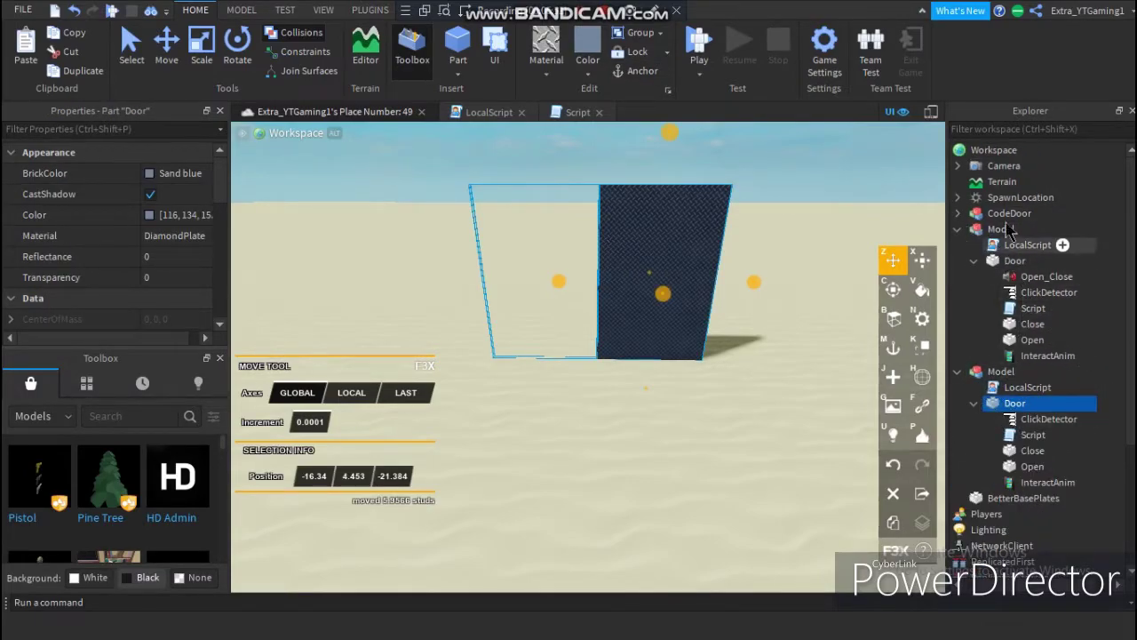
pyautogui.click(1021, 387)
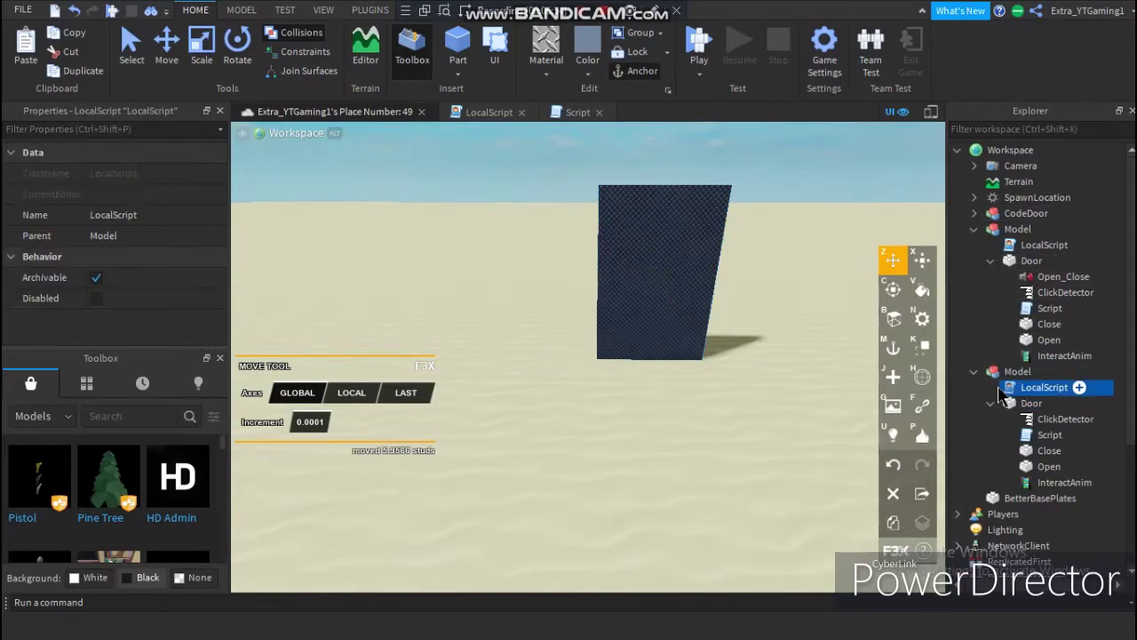
# Step: Clear all default code from the new model's LocalScript
pyautogui.doubleClick(1010, 389)
pyautogui.moveTo(440, 137); pyautogui.dragTo(279, 148)
pyautogui.press('BackSpace')
pyautogui.press('BackSpace')
pyautogui.press('BackSpace')
pyautogui.moveTo(440, 138); pyautogui.dragTo(278, 133)
pyautogui.press('BackSpace')
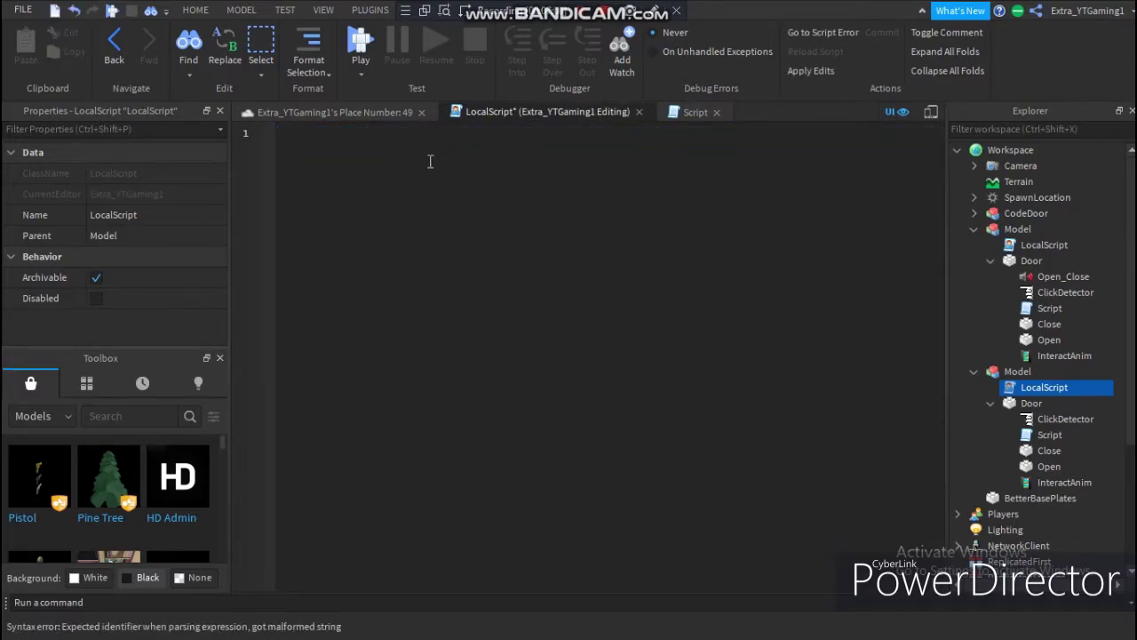
# Step: Copy the group-rank code below the comment in the finished model's LocalScript and paste it into the new model's LocalScript
pyautogui.doubleClick(1047, 245)
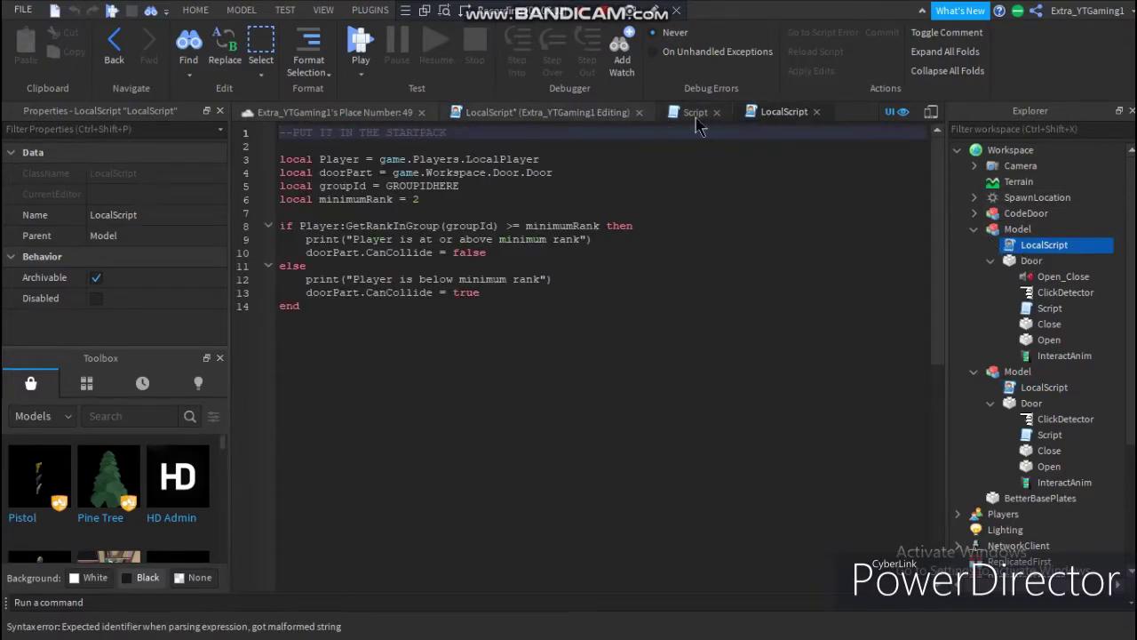
pyautogui.moveTo(326, 313); pyautogui.dragTo(281, 159)
pyautogui.hotkey('ctrl', 'c')
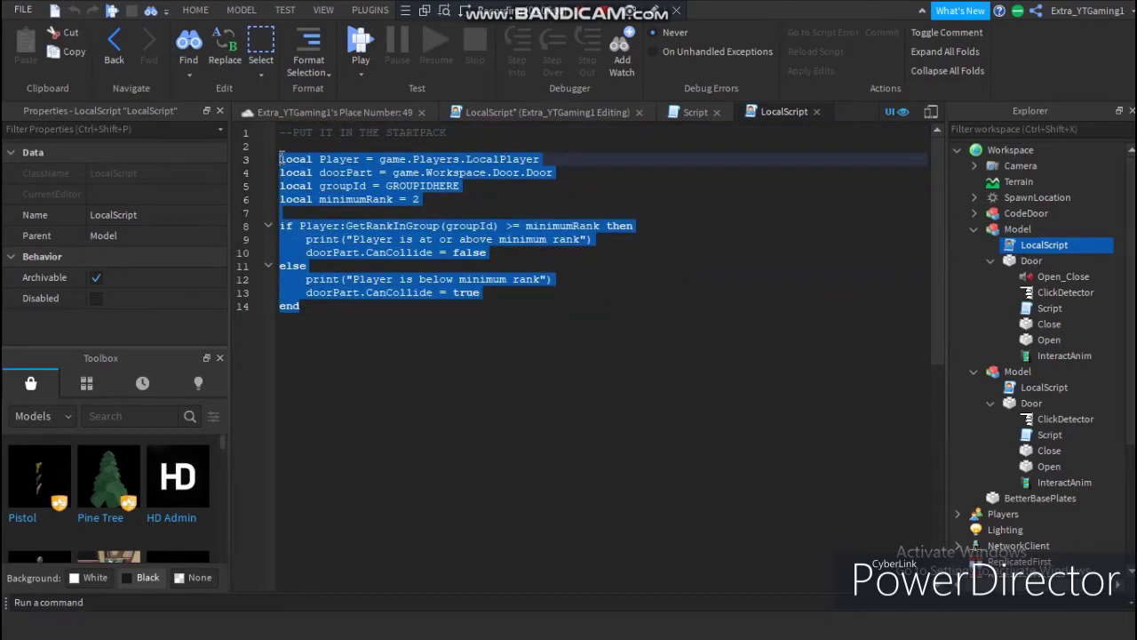
pyautogui.click(337, 113)
pyautogui.scroll(-4, 1046, 401)
pyautogui.scroll(-1, 1044, 399)
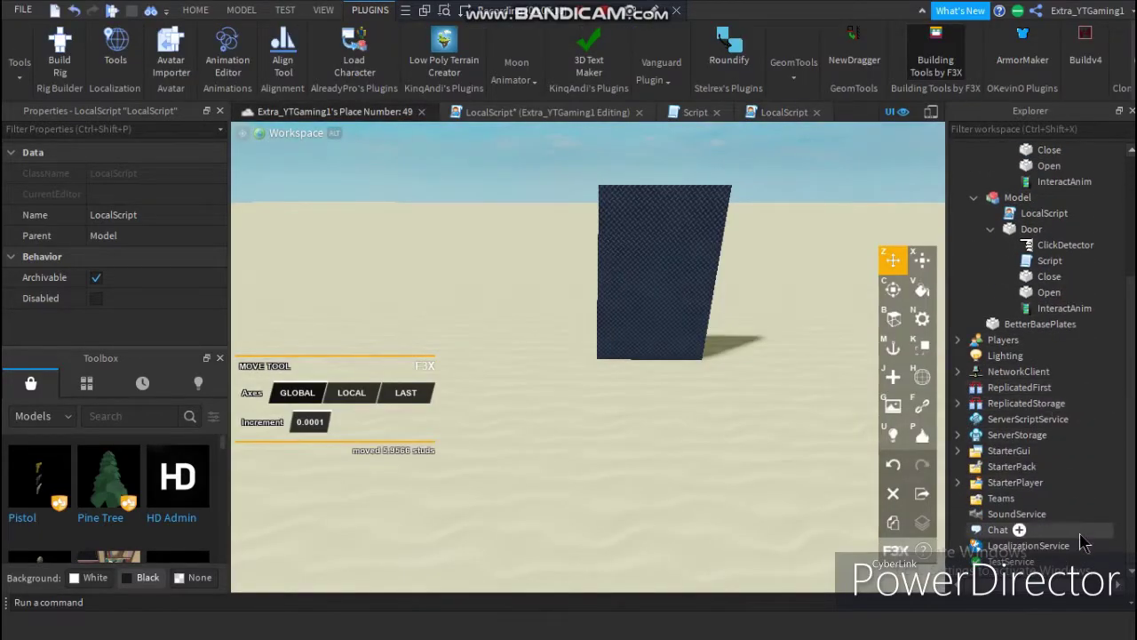
pyautogui.click(1029, 589)
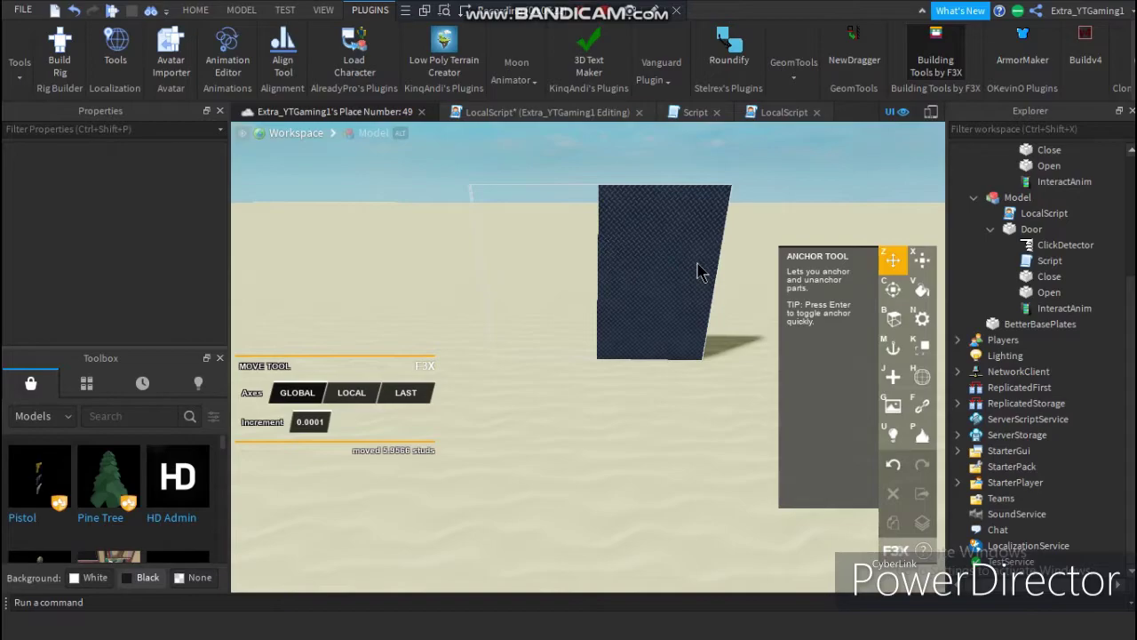
pyautogui.doubleClick(1042, 214)
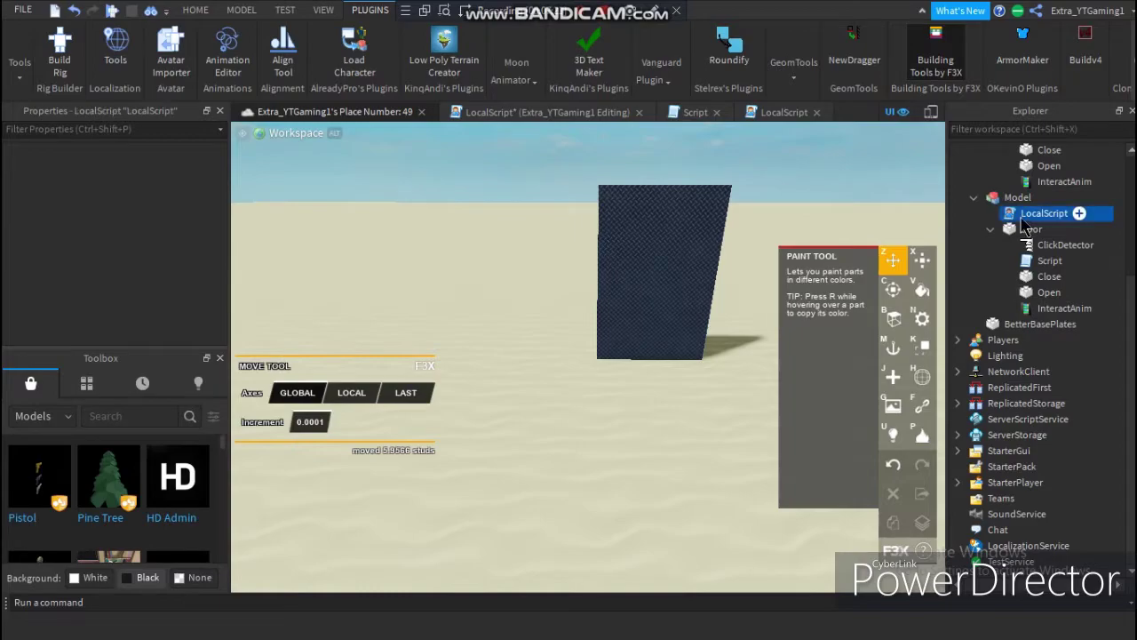
pyautogui.hotkey('ctrl', 'v')
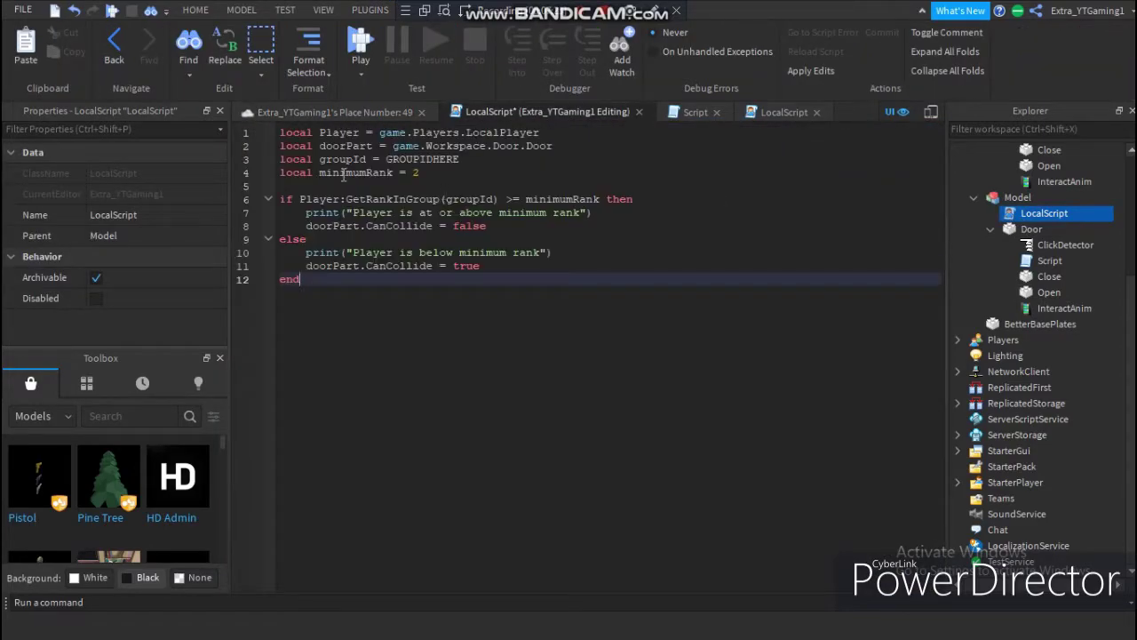
# Step: Remove the GROUPIDHERE placeholder from the groupId line of the new LocalScript
pyautogui.moveTo(459, 160); pyautogui.dragTo(387, 167)
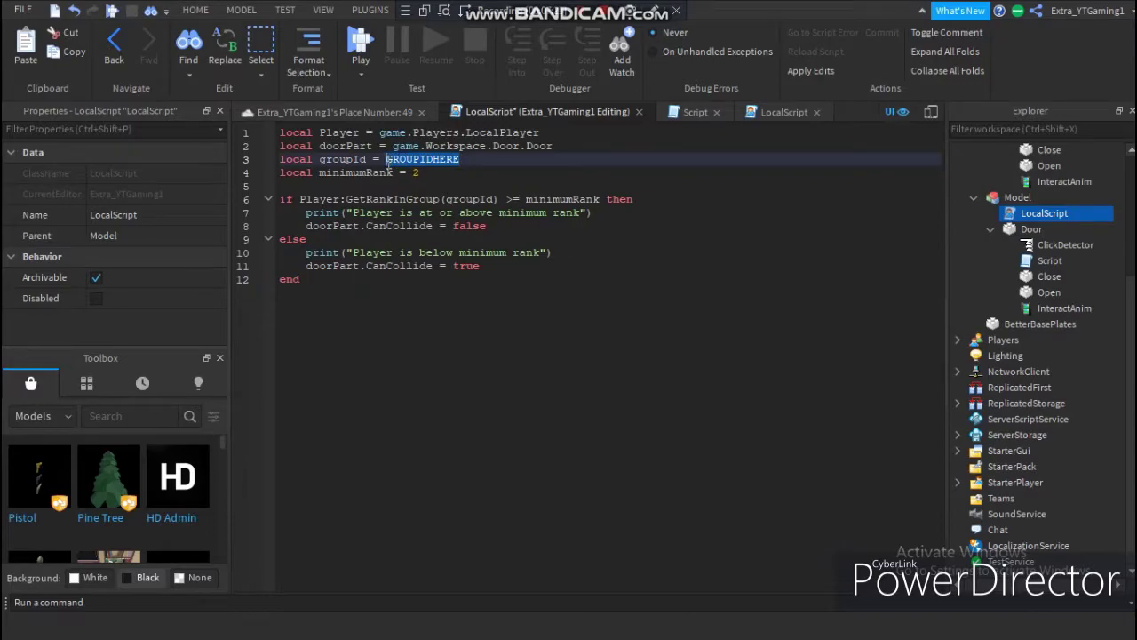
pyautogui.press('BackSpace')
pyautogui.scroll(4, 1007, 249)
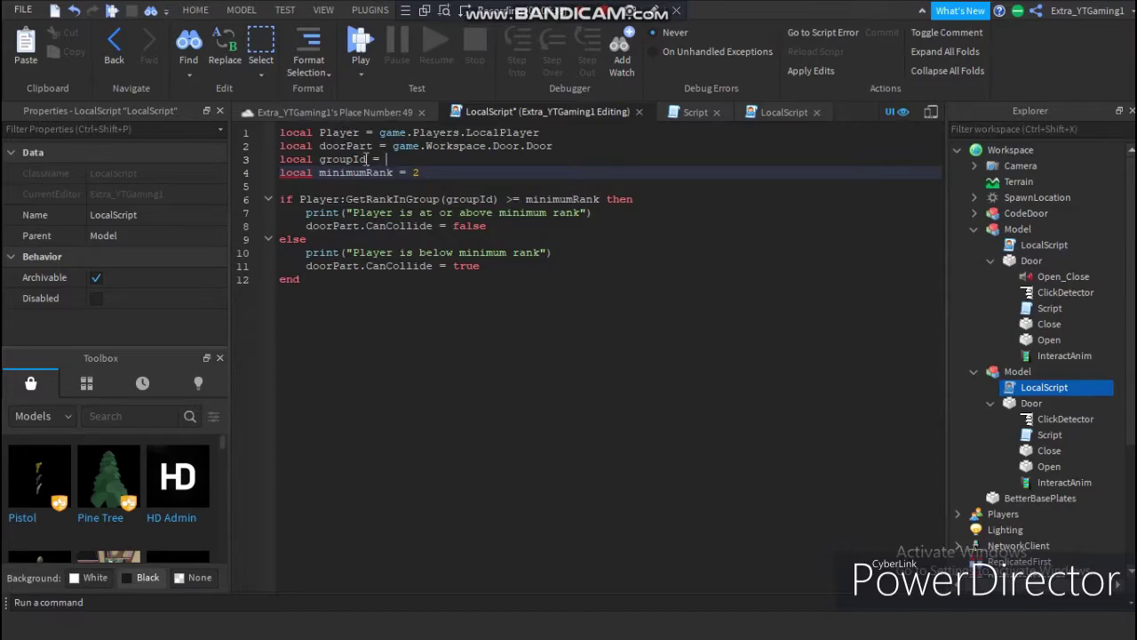
pyautogui.moveTo(421, 173); pyautogui.dragTo(272, 131)
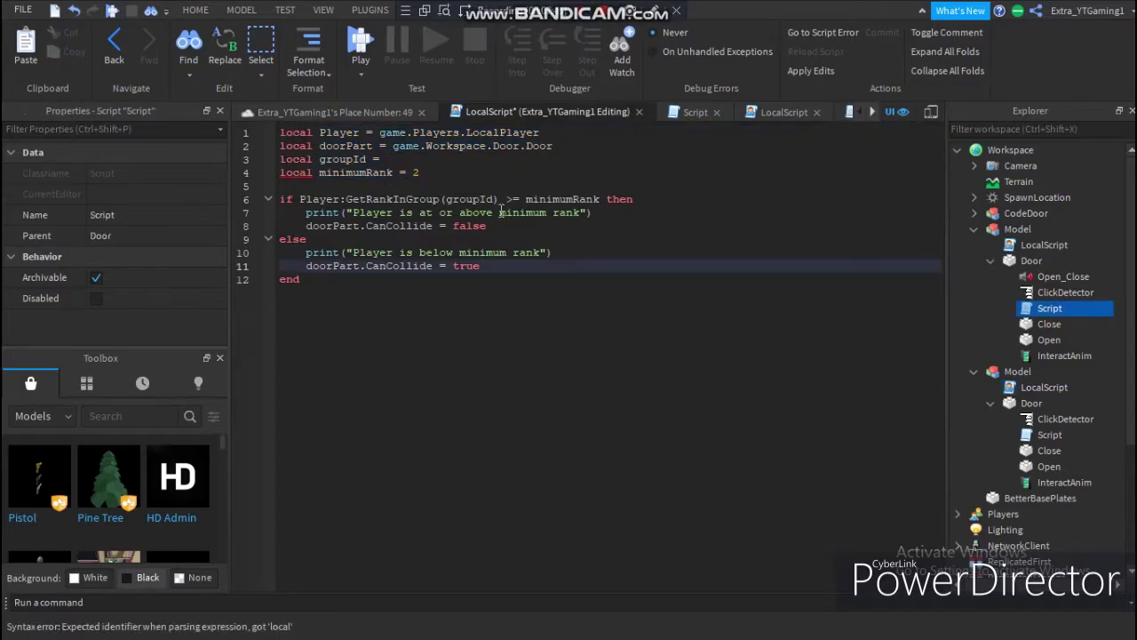
pyautogui.click(477, 281)
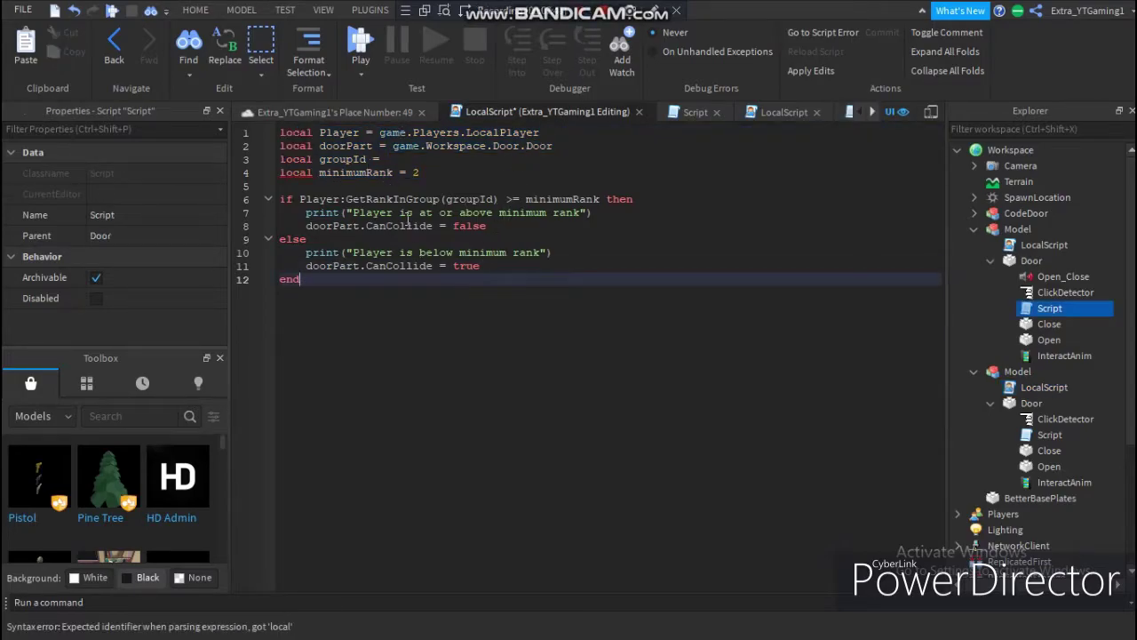
# Step: Add the comment --GROUP ID to the groupId line, leaving a gap after the equals sign for the value
pyautogui.click(414, 159)
pyautogui.write('-')
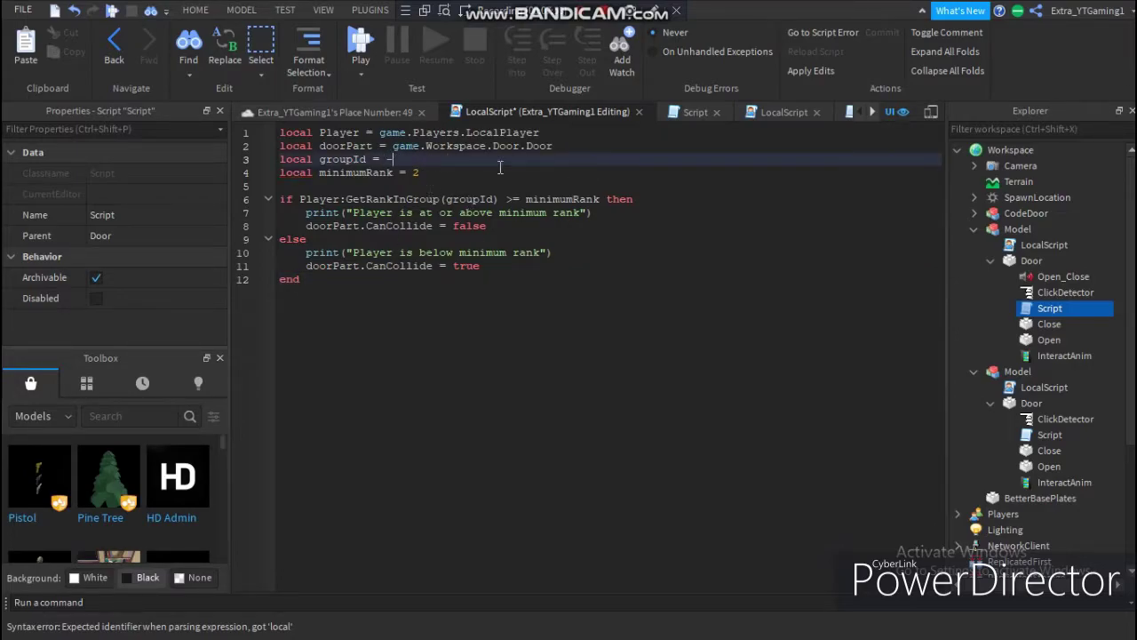
pyautogui.write('-')
pyautogui.write('GROUP ID')
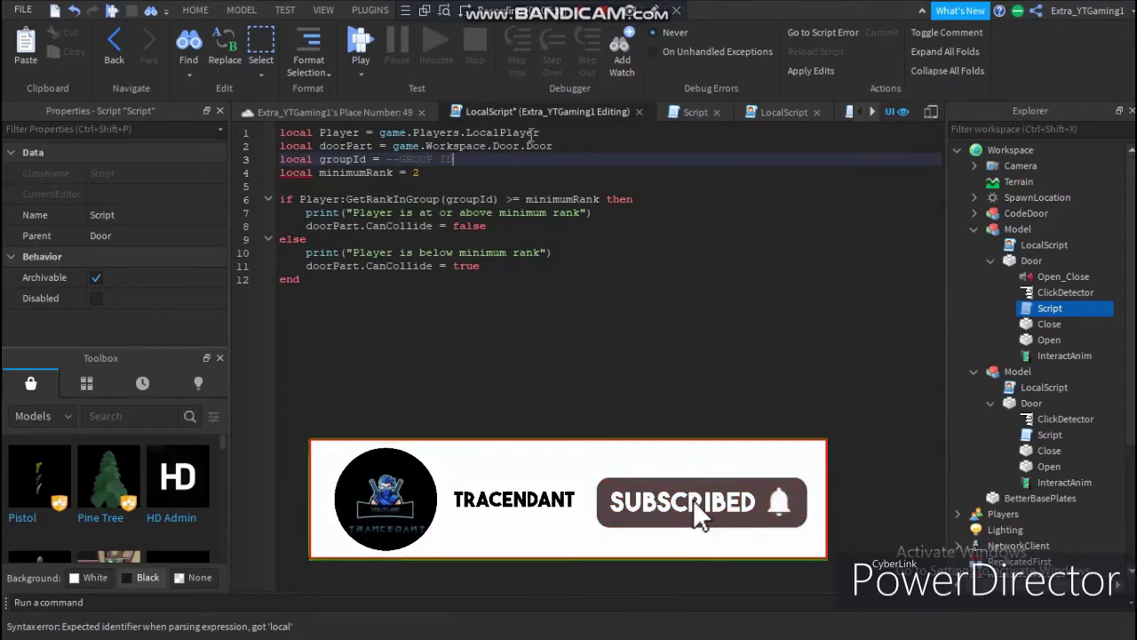
pyautogui.click(386, 158)
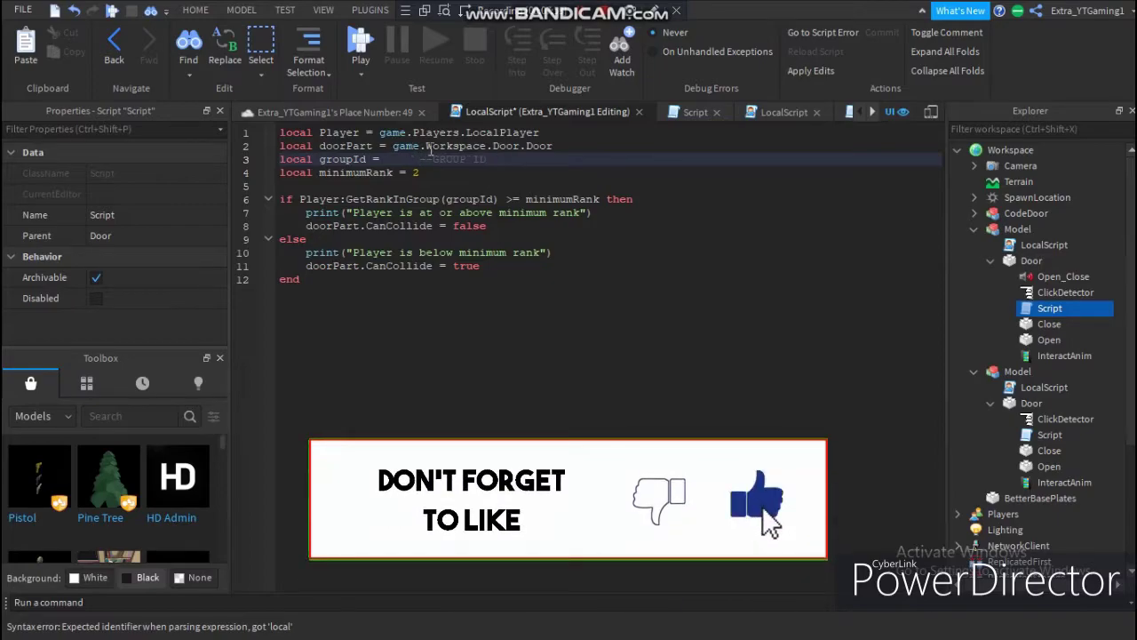
# Step: Copy the whole group-rank code from the LocalScript that contains the --GROUP ID comment
pyautogui.moveTo(394, 160); pyautogui.dragTo(420, 162)
pyautogui.click(499, 164)
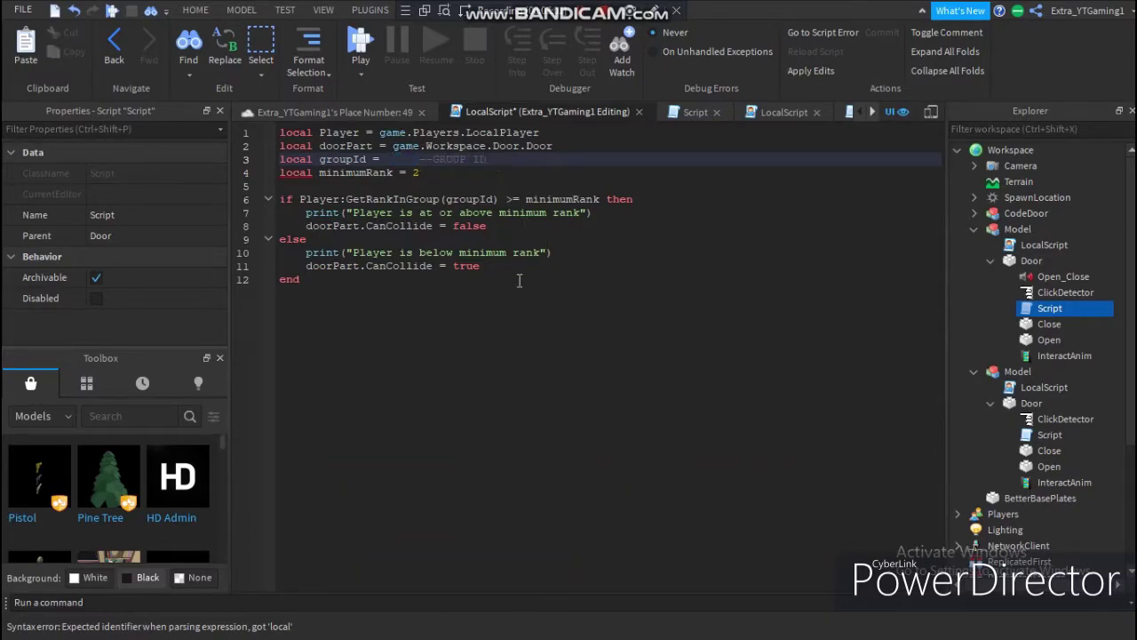
pyautogui.moveTo(411, 285); pyautogui.dragTo(278, 129)
pyautogui.click(333, 112)
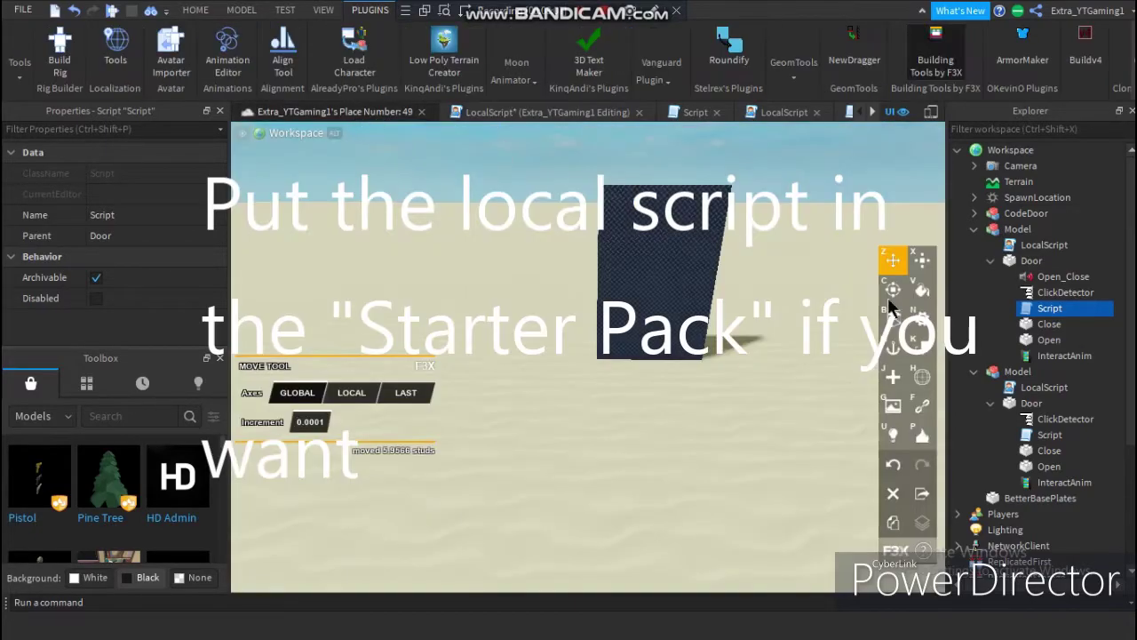
# Step: Replace all code in the LocalScript that starts with --PUT IT IN THE STARTPACK with the copied group-rank code
pyautogui.click(1039, 387)
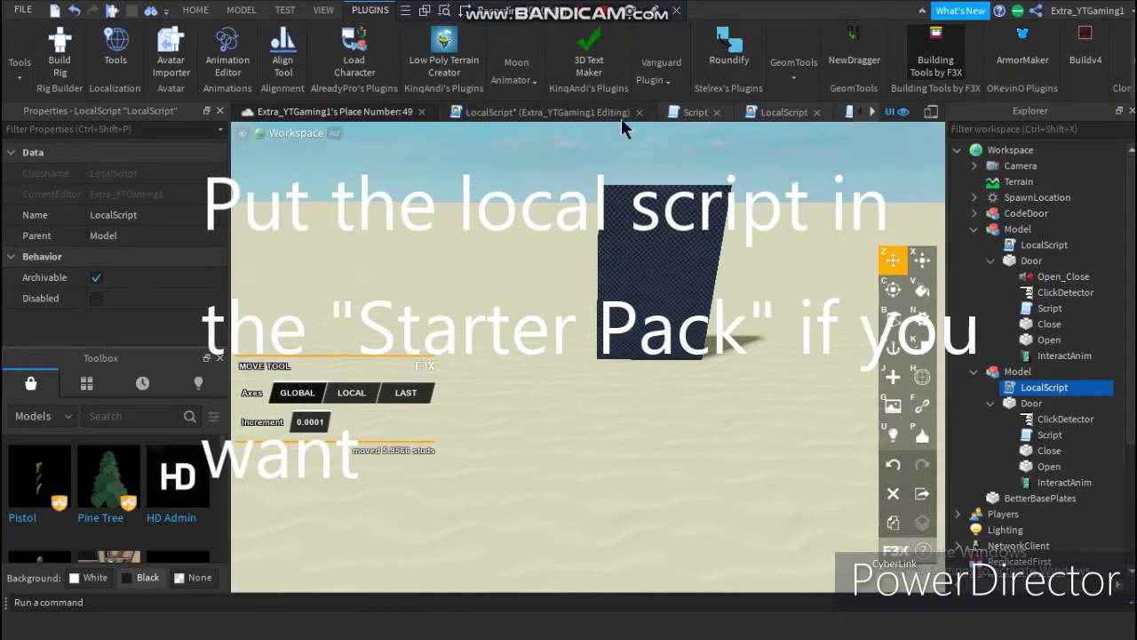
pyautogui.click(784, 112)
pyautogui.click(404, 317)
pyautogui.moveTo(383, 309); pyautogui.dragTo(269, 118)
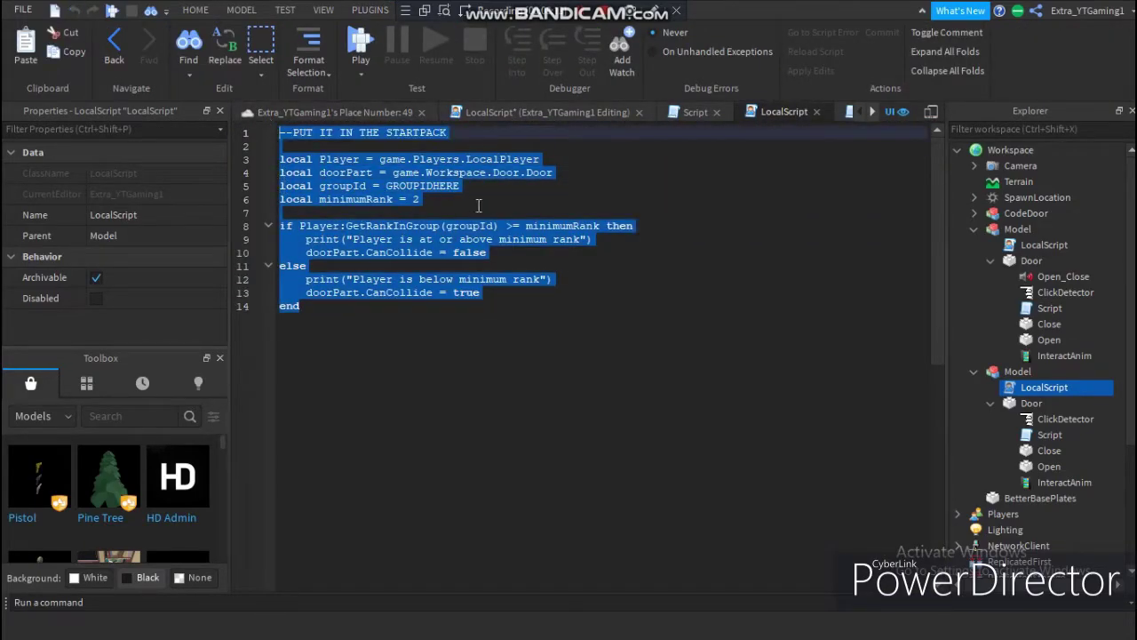
pyautogui.click(441, 143)
pyautogui.moveTo(458, 133); pyautogui.dragTo(275, 132)
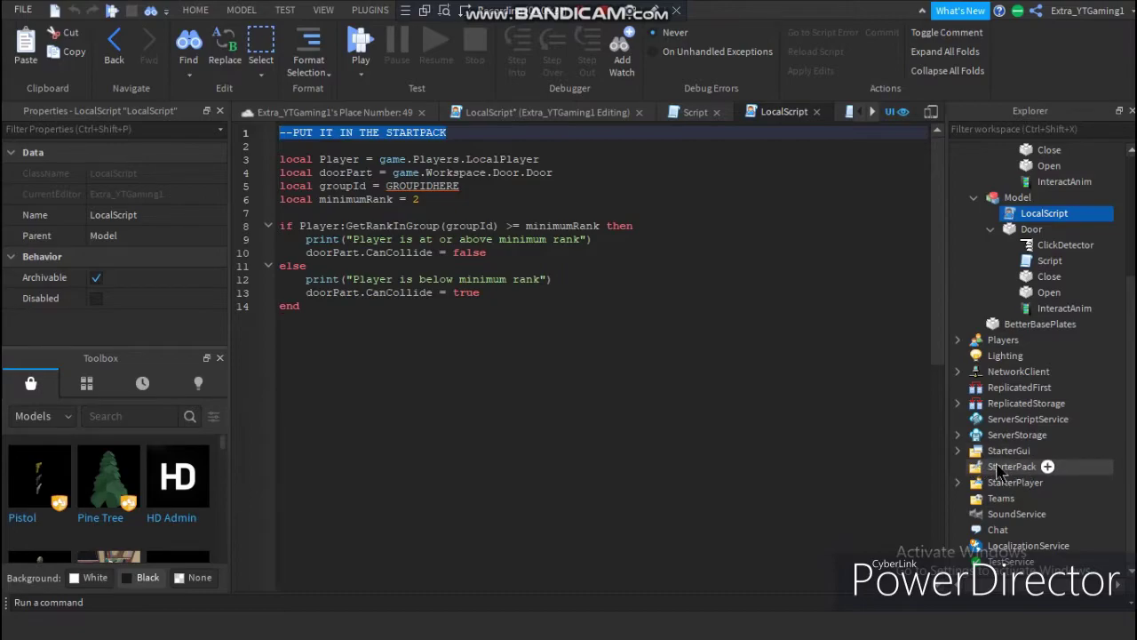
pyautogui.click(415, 145)
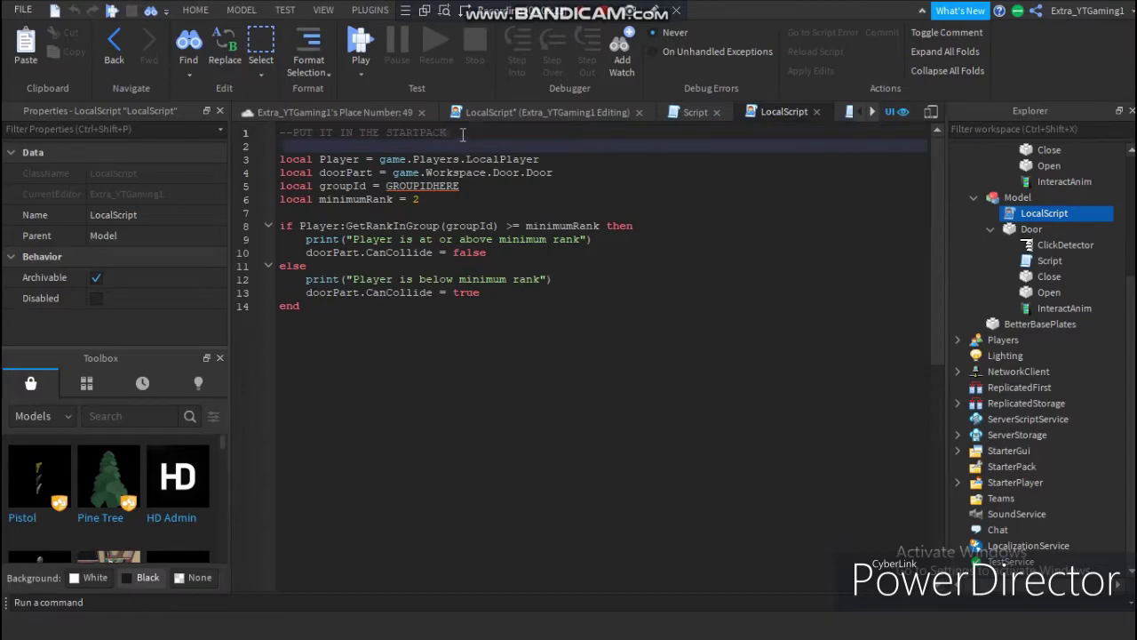
pyautogui.click(462, 134)
pyautogui.hotkey('ctrl', 'a')
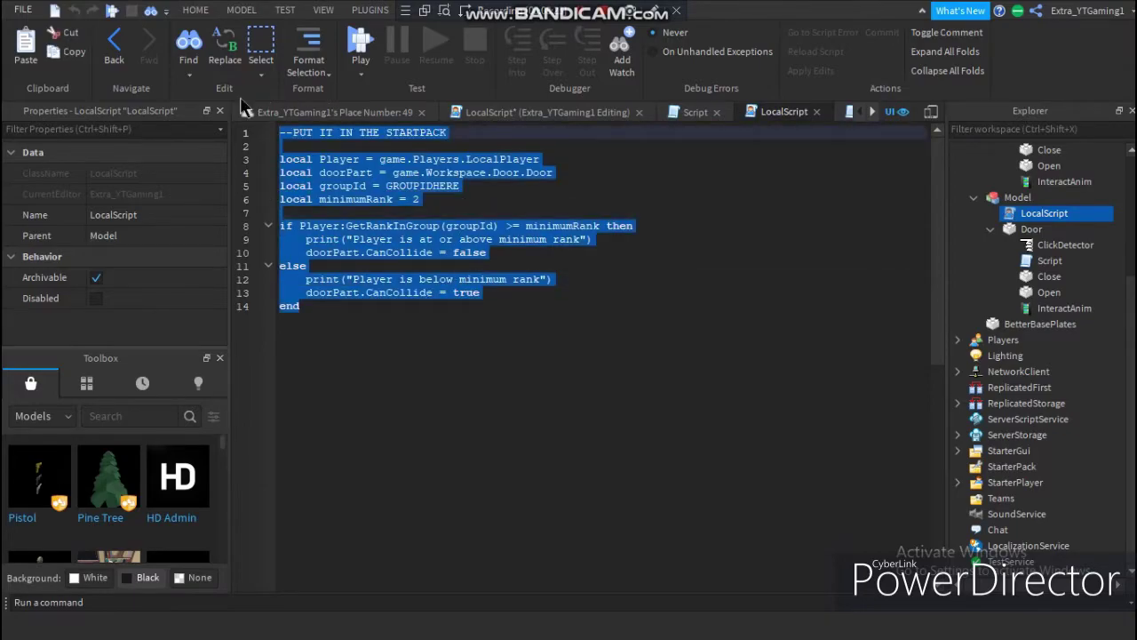
pyautogui.write('local Player = game.Players.LocalPlayer local doorPart = game.Workspace.Door.Door local groupId =        --GROUP_ID \tlocal minimumRank = 2  if Player:GetRankInGroup(groupId) >= minimumRank then \tprint("Player is at or above minimum rank") \tdoorPart.CanCollide = false else \tprint("Player is below minimum rank") \tdoorPart.CanCollide = true end')
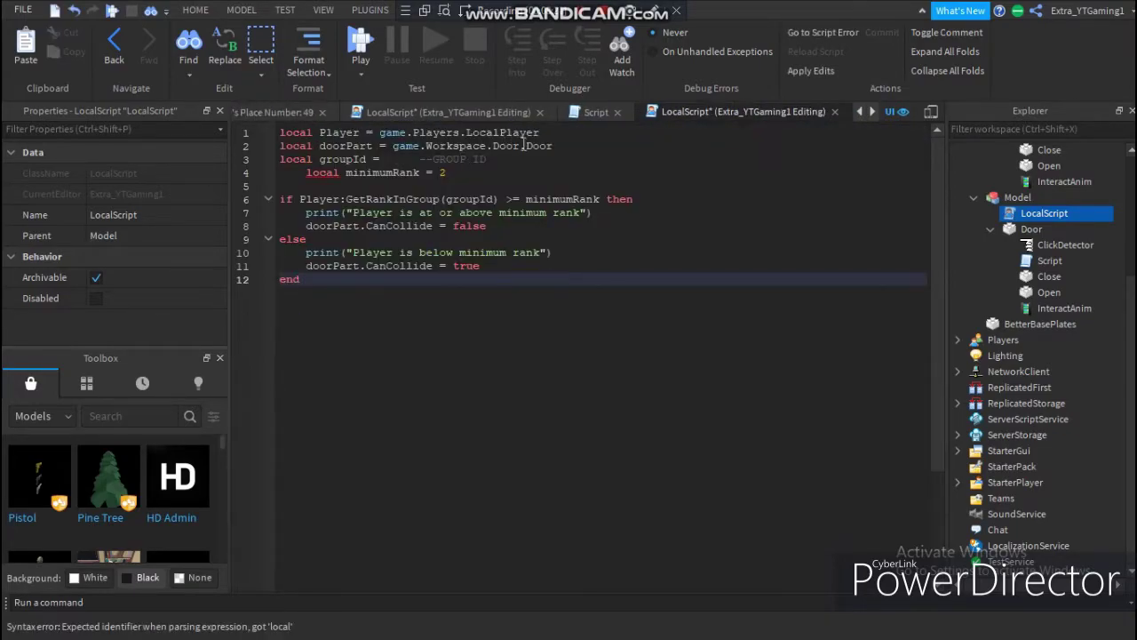
# Step: Add the comment --PUT IT IN THE STARTER PACK above the pasted code, with one blank line beneath it
pyautogui.click(281, 134)
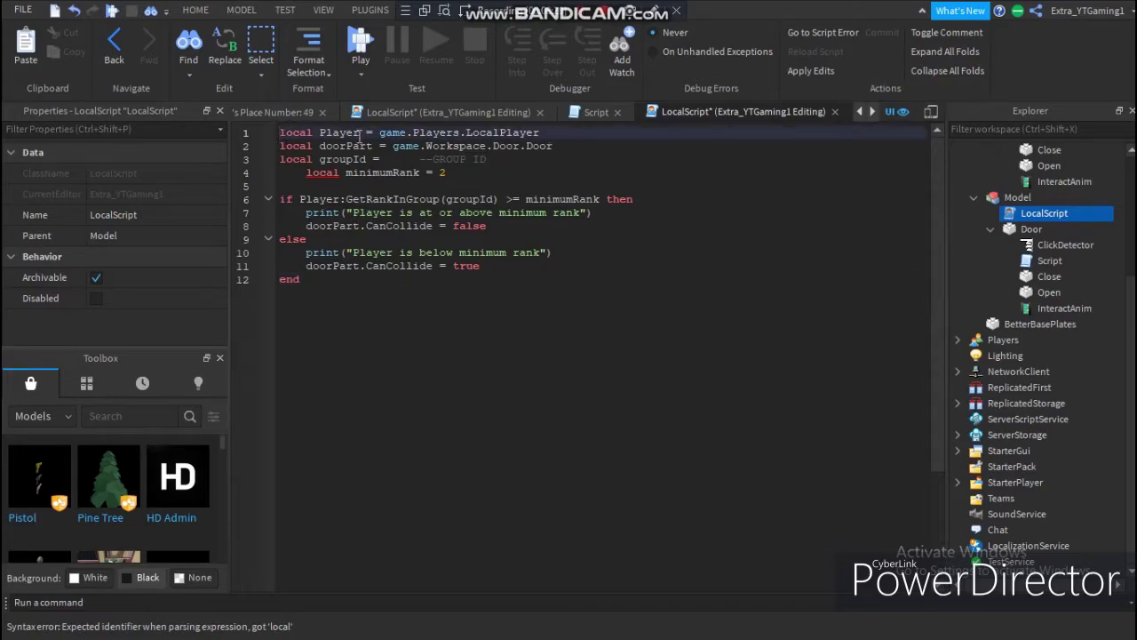
pyautogui.press('Return')
pyautogui.press('Return')
pyautogui.press('Up')
pyautogui.press('Up')
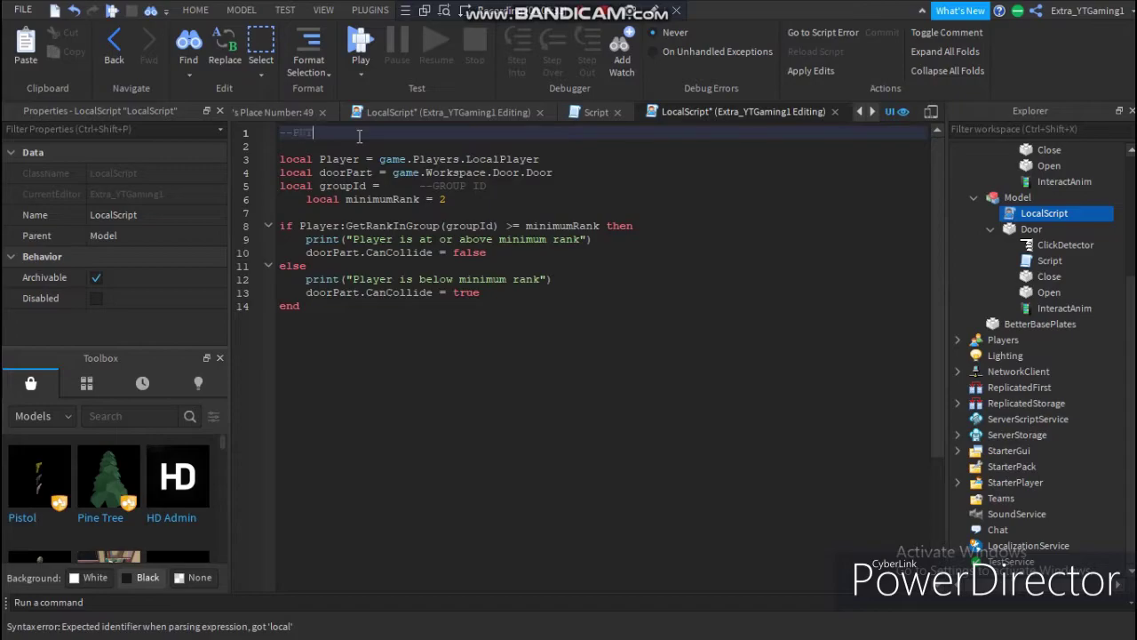
pyautogui.write('--PUT IT IN THE STARTER PACK')
pyautogui.press('Return')
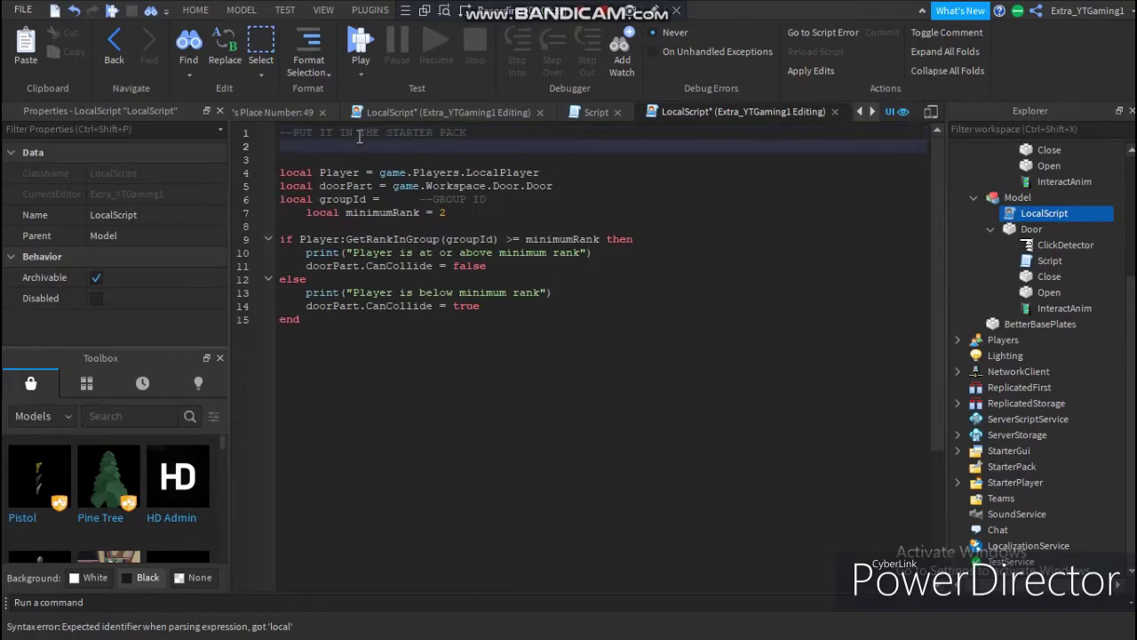
pyautogui.press('BackSpace')
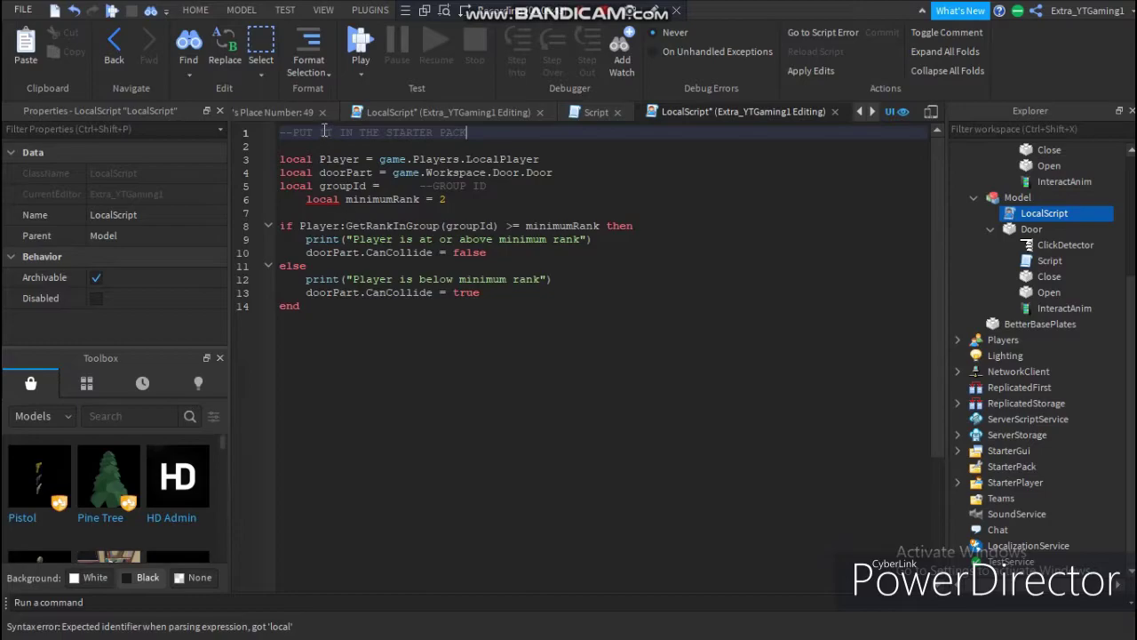
pyautogui.click(305, 199)
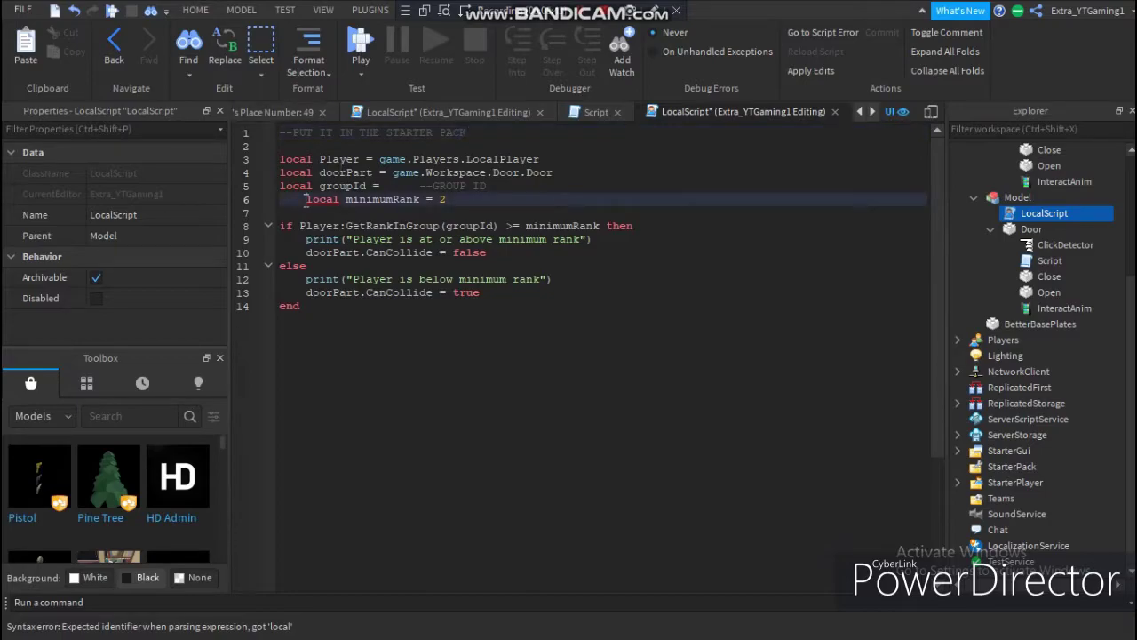
# Step: Clear the default Hello world code from the Script inside the new model's Door
pyautogui.click(298, 114)
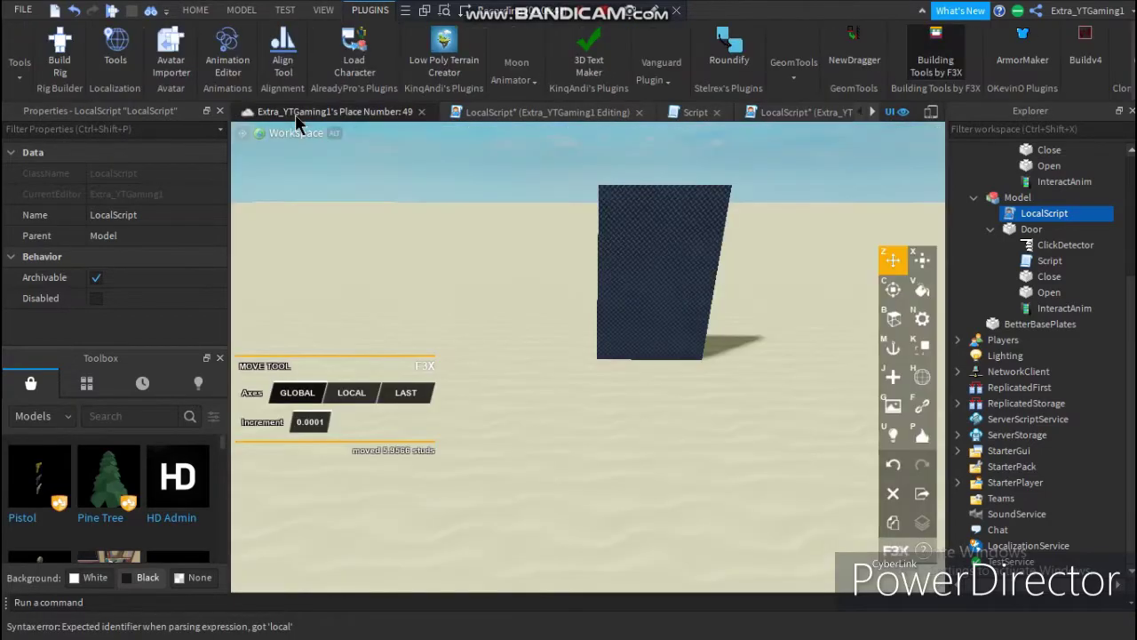
pyautogui.moveTo(1057, 221)
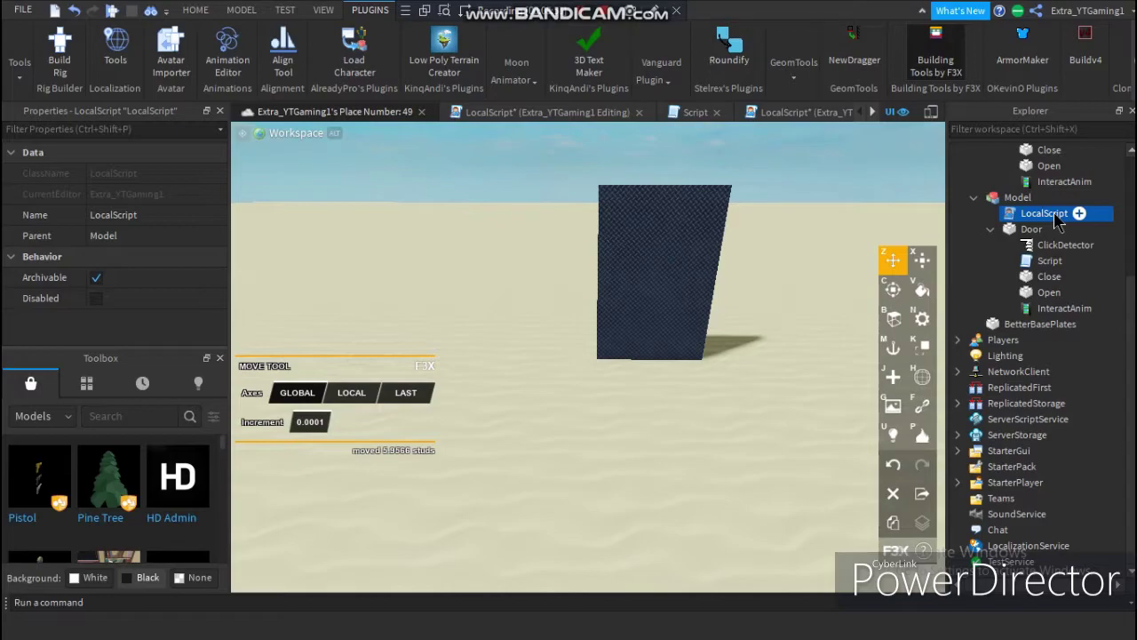
pyautogui.scroll(2, 1037, 285)
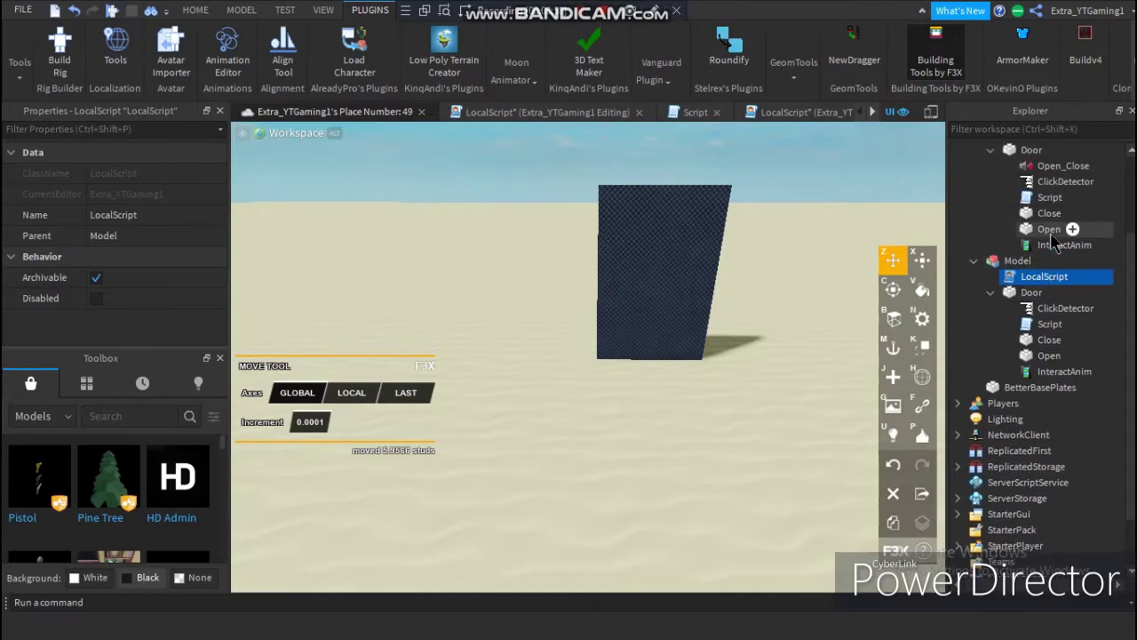
pyautogui.doubleClick(1037, 323)
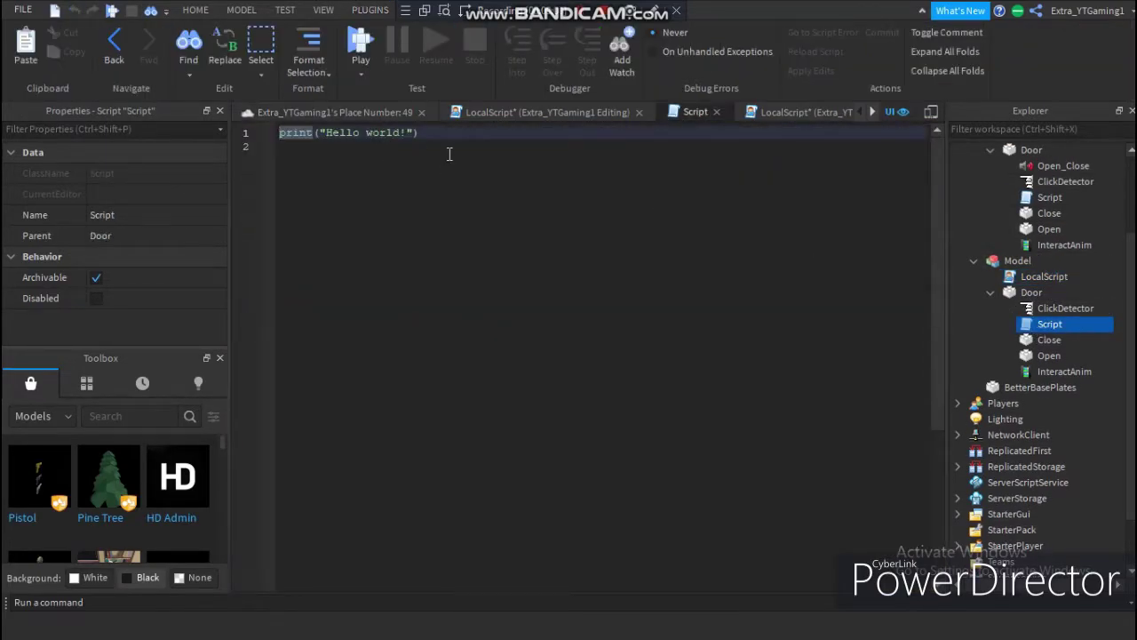
pyautogui.hotkey('ctrl', 'a')
pyautogui.press('BackSpace')
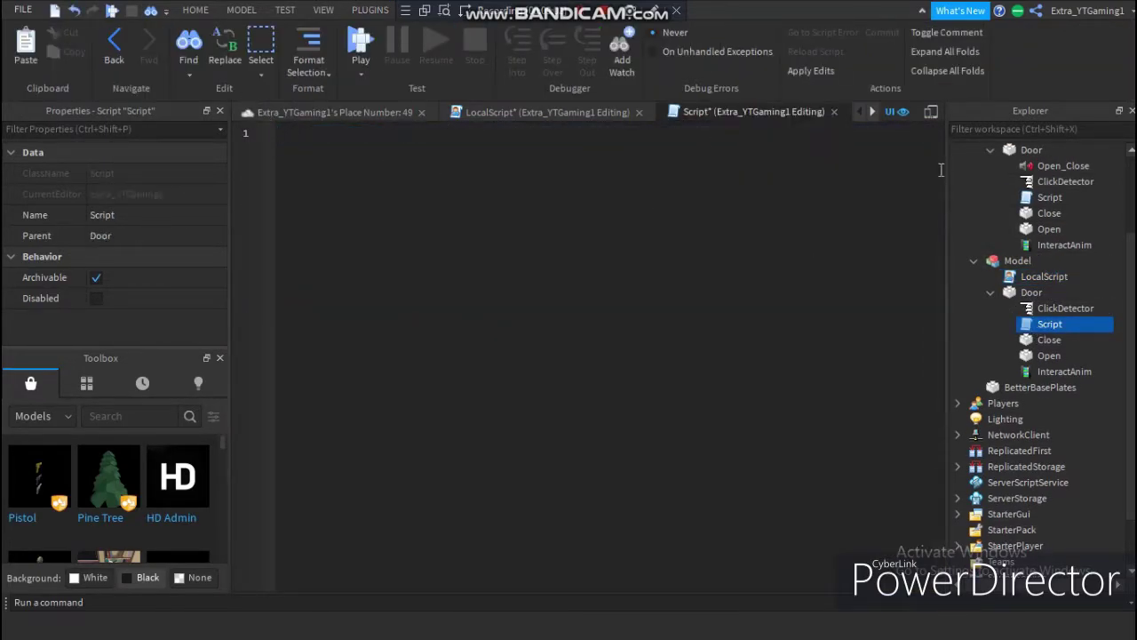
# Step: Copy the entire tween door code from the finished door's Script
pyautogui.click(871, 112)
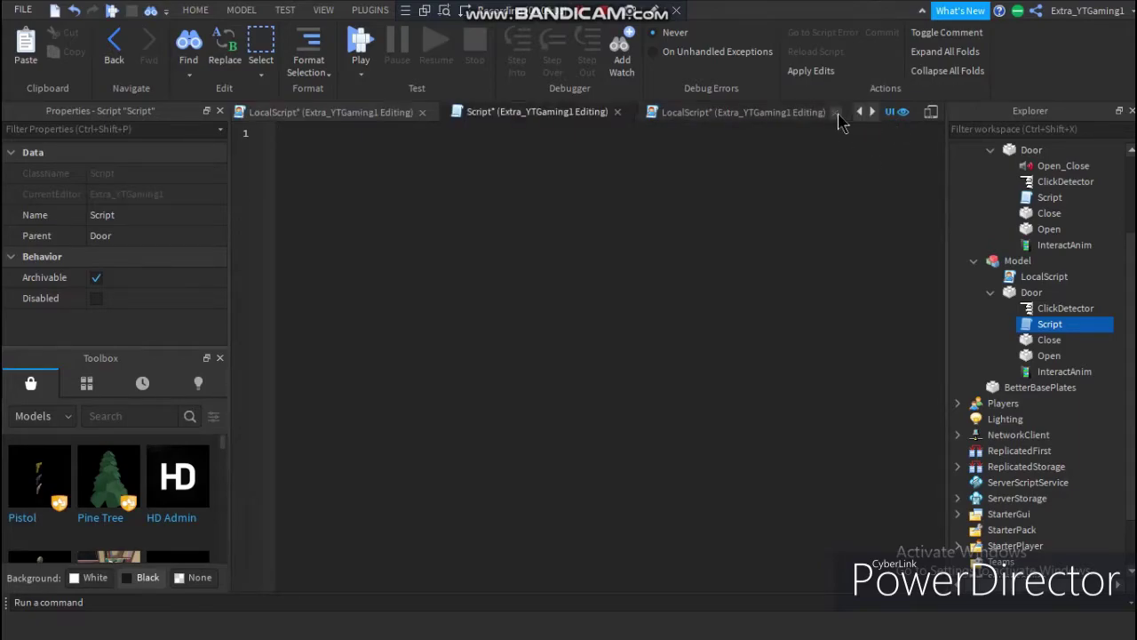
pyautogui.click(871, 112)
pyautogui.click(813, 112)
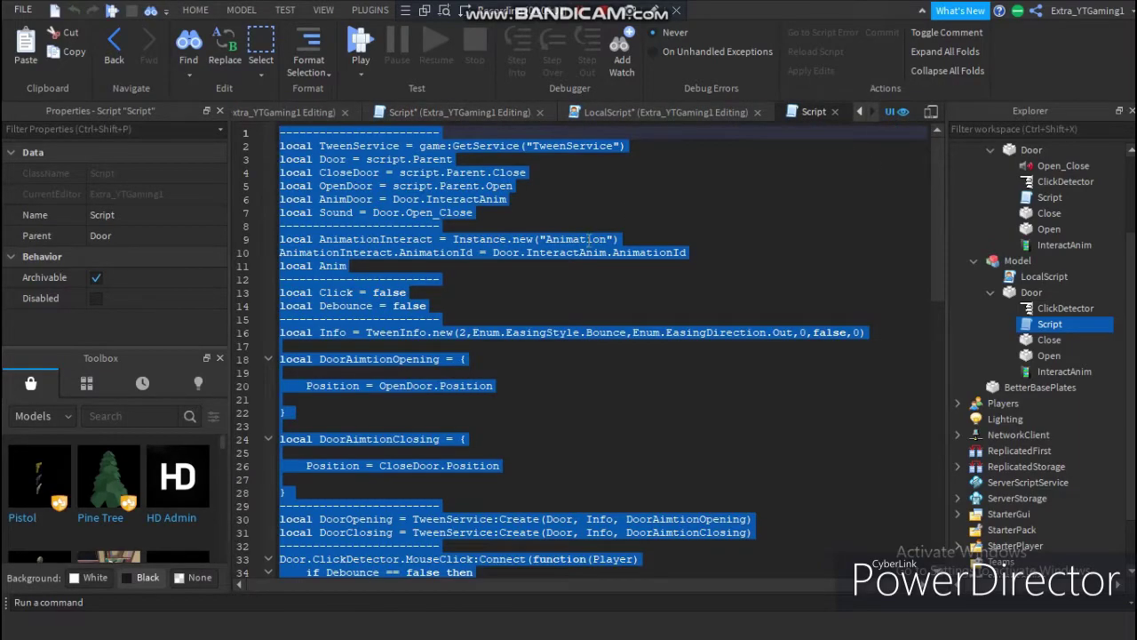
pyautogui.click(591, 239)
pyautogui.scroll(-17, 525, 236)
pyautogui.scroll(2, 377, 228)
pyautogui.moveTo(361, 229); pyautogui.dragTo(281, 133)
pyautogui.scroll(7, 357, 174)
pyautogui.scroll(9, 358, 178)
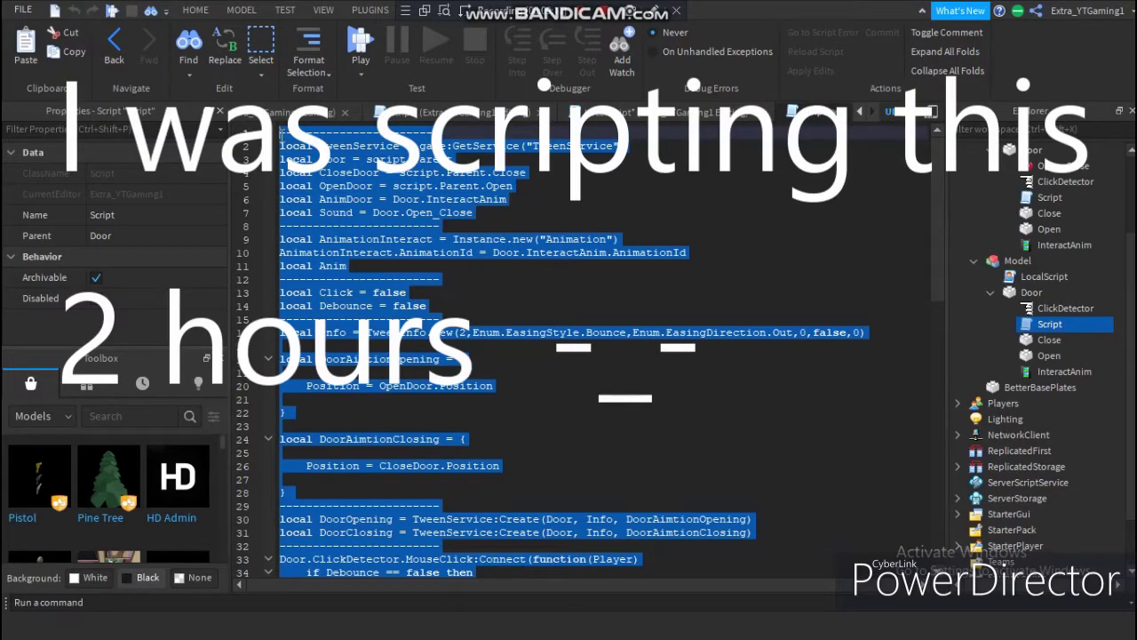
# Step: Paste the copied tween door code into the empty Script of the new model's Door
pyautogui.click(303, 115)
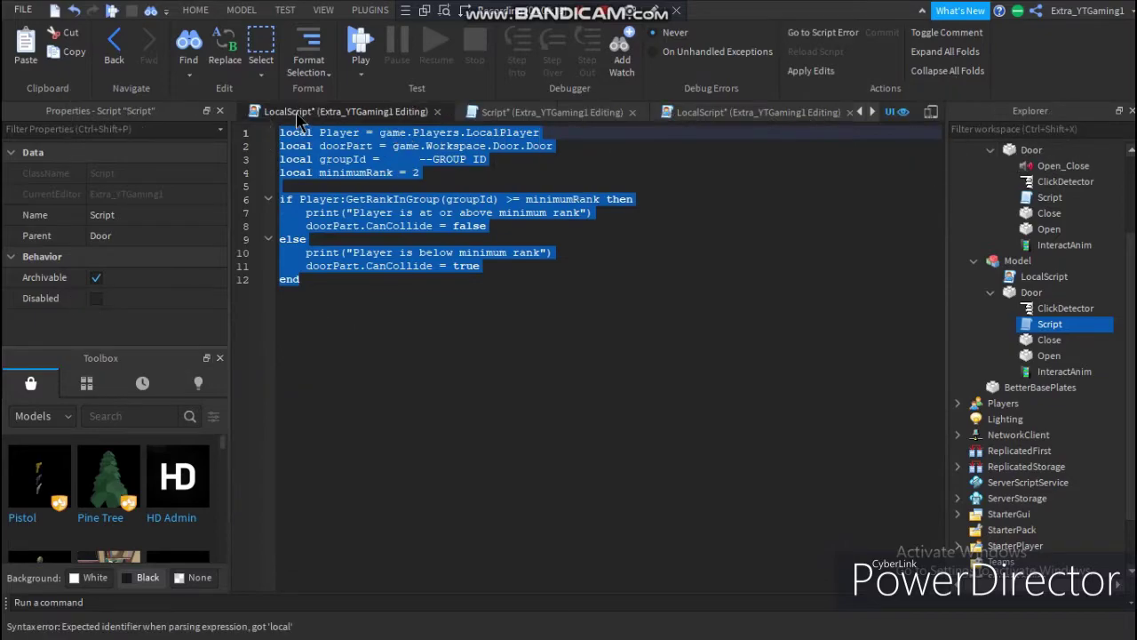
pyautogui.click(497, 111)
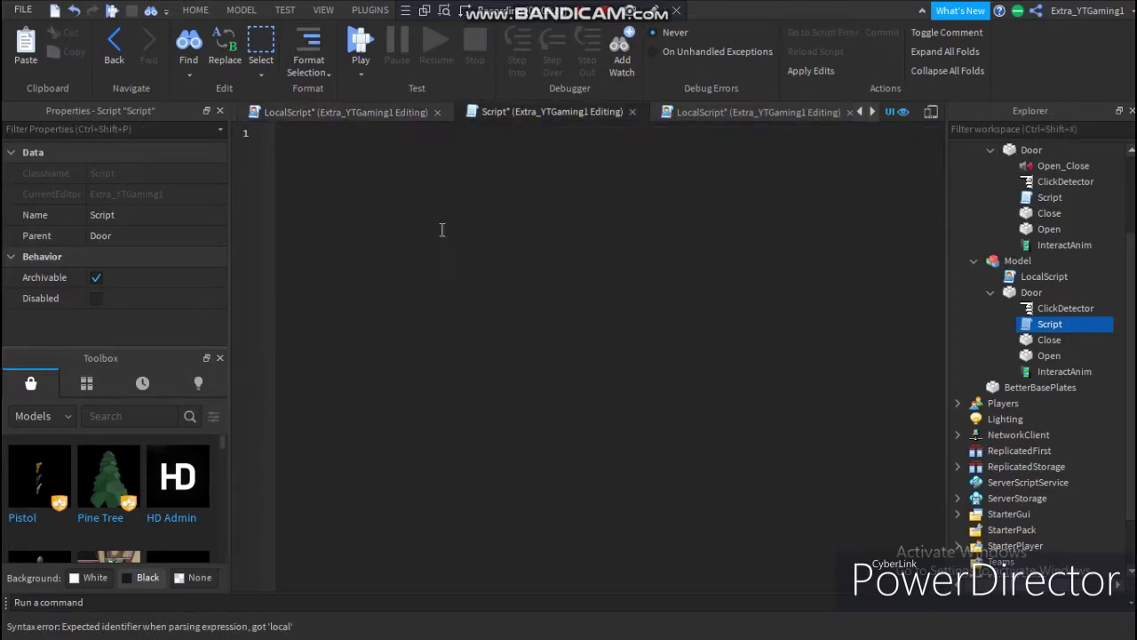
pyautogui.scroll(6, 682, 248)
pyautogui.scroll(-9, 681, 247)
pyautogui.scroll(-3, 681, 248)
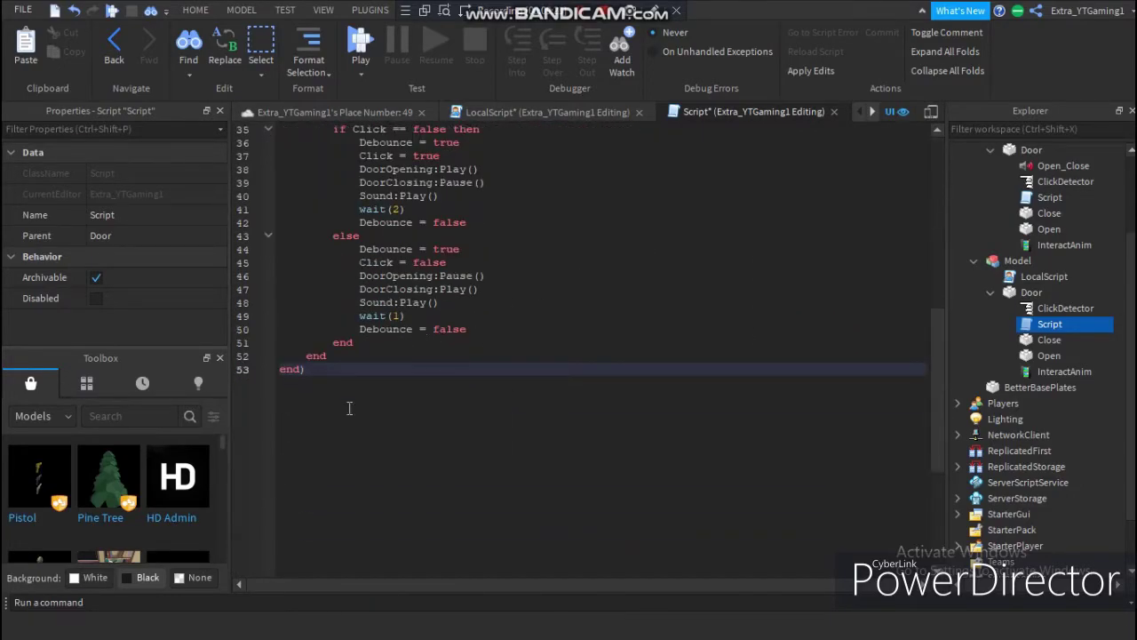
pyautogui.scroll(6, 346, 405)
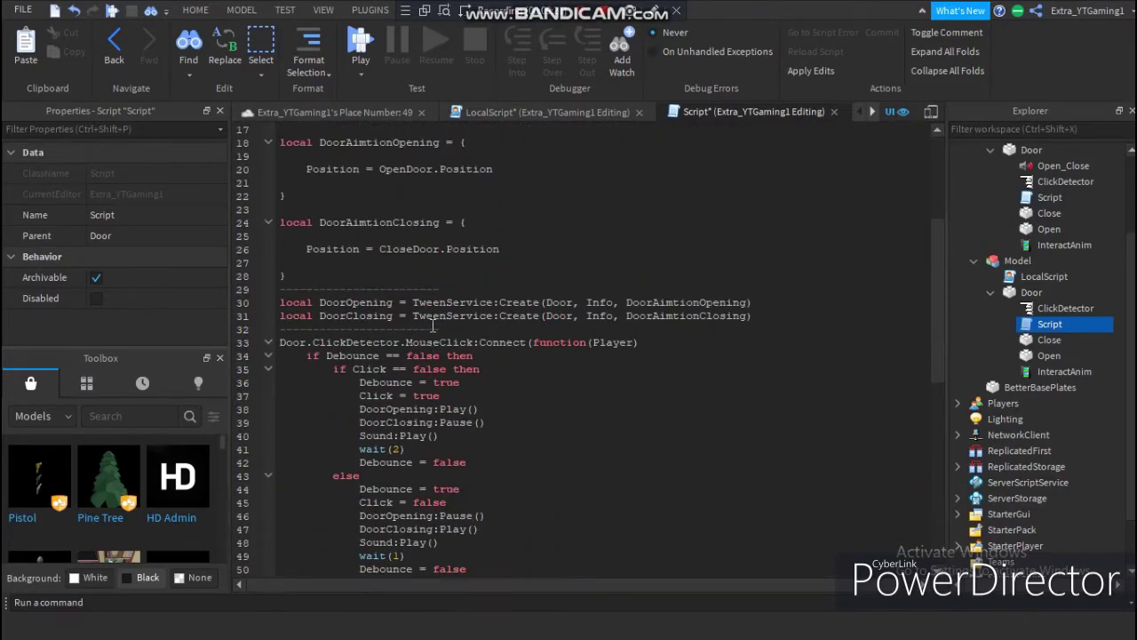
pyautogui.scroll(4, 432, 326)
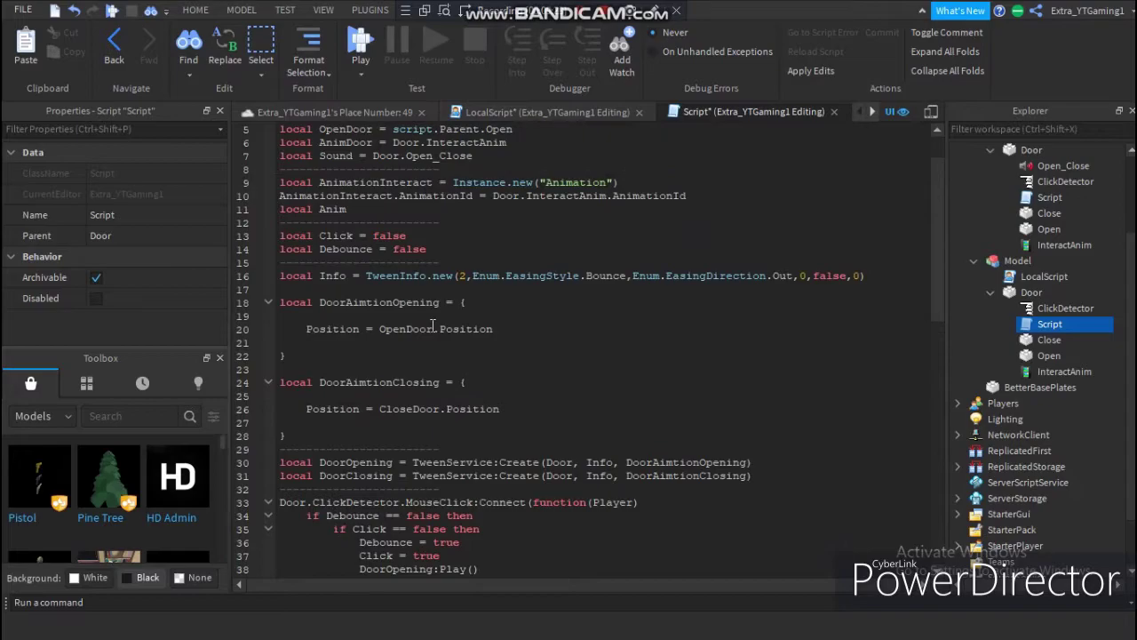
pyautogui.scroll(2, 433, 324)
# Step: Return to the 3D view of the place and start a playtest of the new door
pyautogui.click(328, 112)
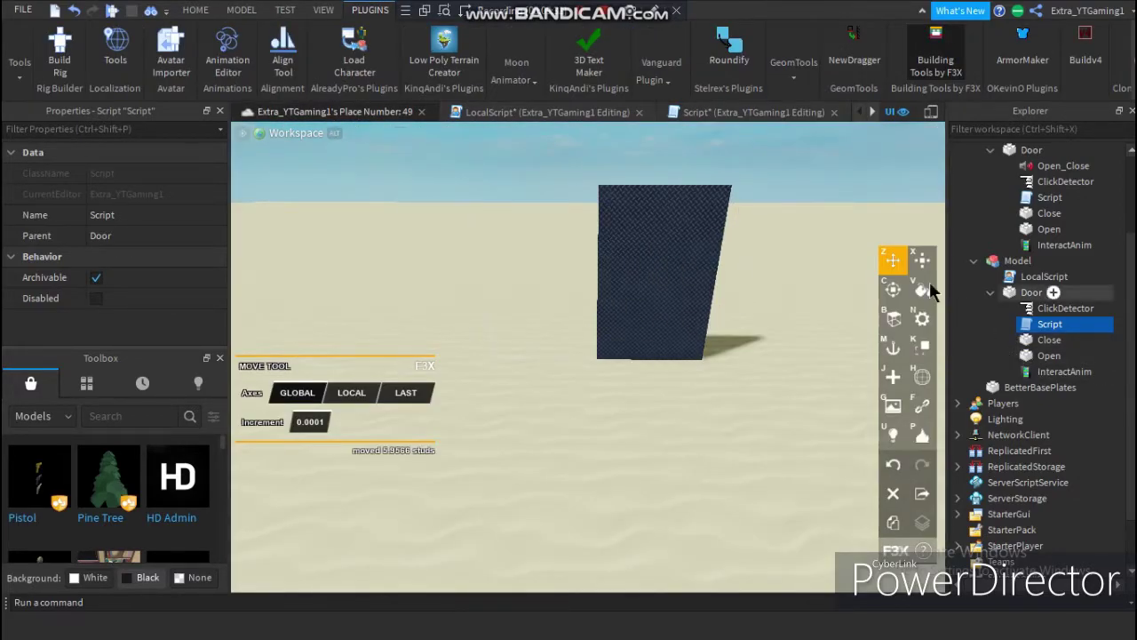
pyautogui.scroll(-3, 812, 194)
pyautogui.scroll(3, 812, 194)
pyautogui.scroll(-2, 810, 194)
pyautogui.scroll(2, 807, 194)
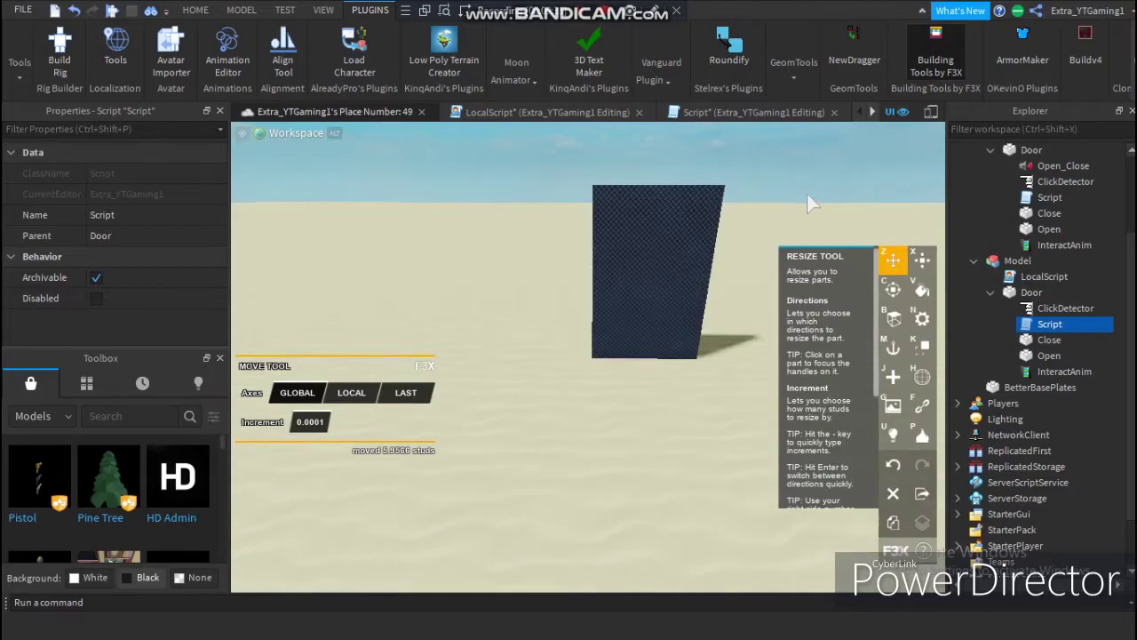
pyautogui.click(195, 10)
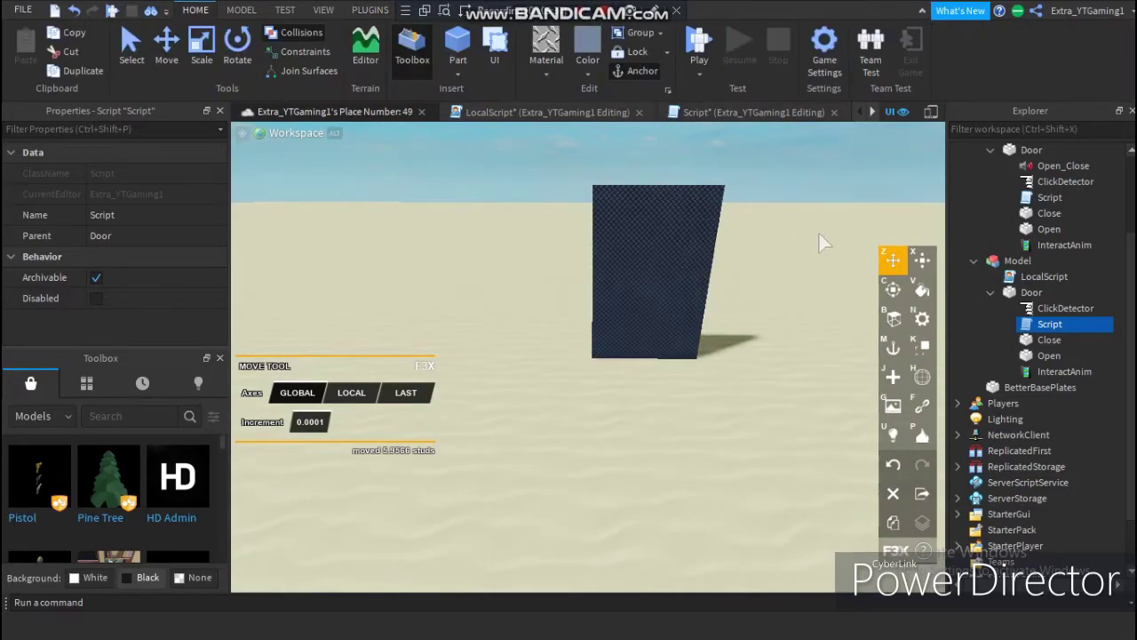
pyautogui.moveTo(819, 234); pyautogui.dragTo(828, 227, button='right')
pyautogui.click(700, 42)
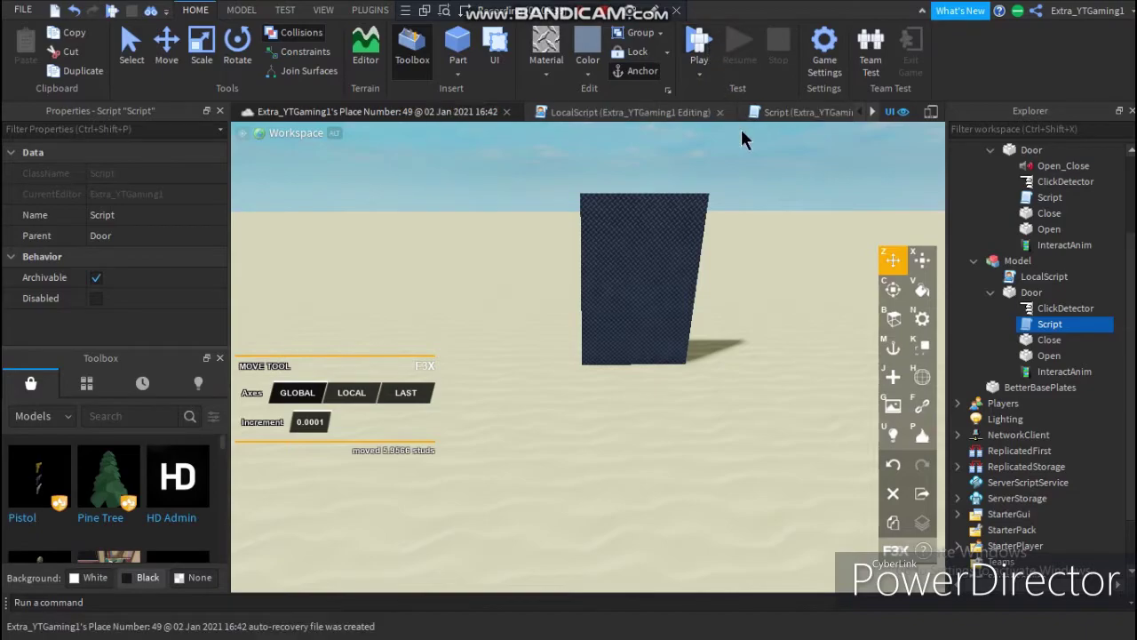
pyautogui.click(707, 37)
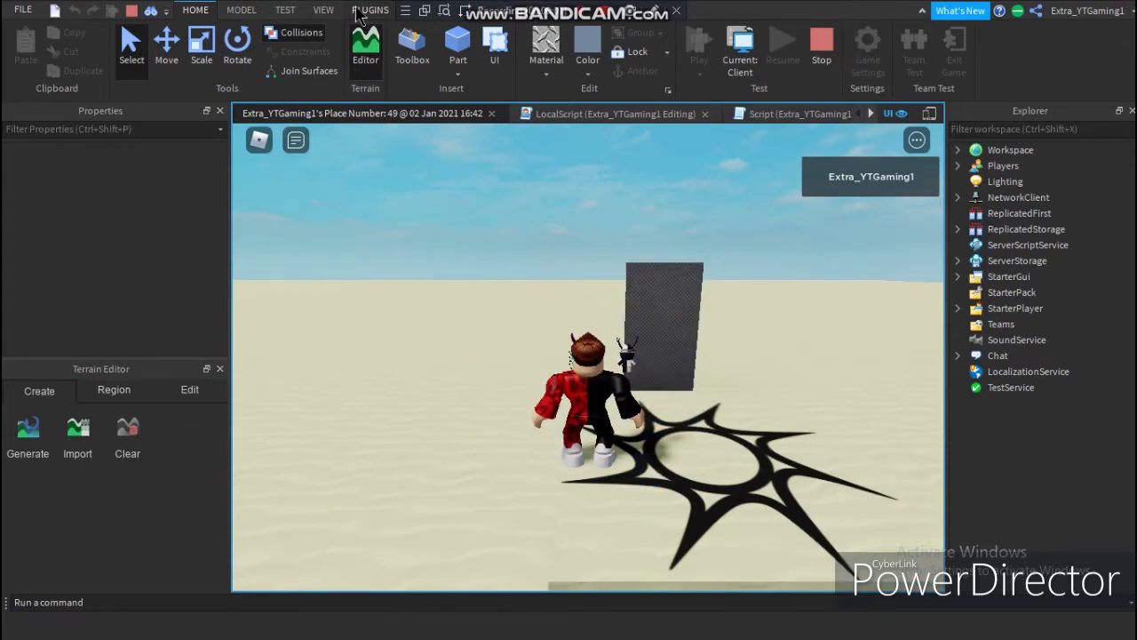
# Step: Show the Output window and inspect the script line behind the Open_Close error, then return to the 3D view
pyautogui.click(324, 11)
pyautogui.click(252, 54)
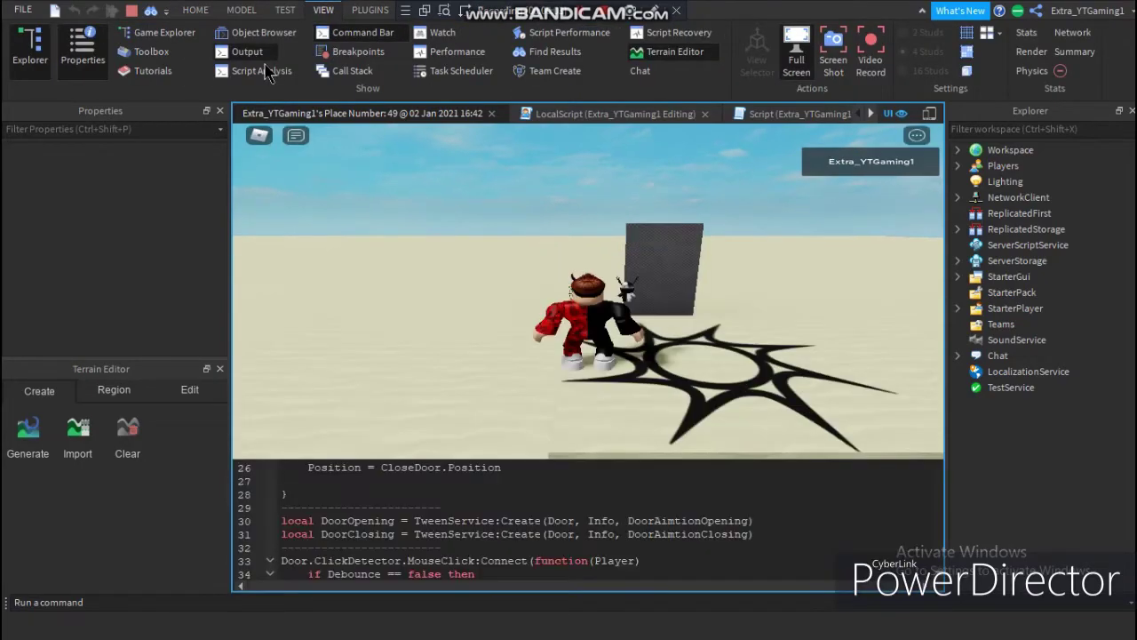
pyautogui.scroll(4, 507, 533)
pyautogui.scroll(5, 506, 538)
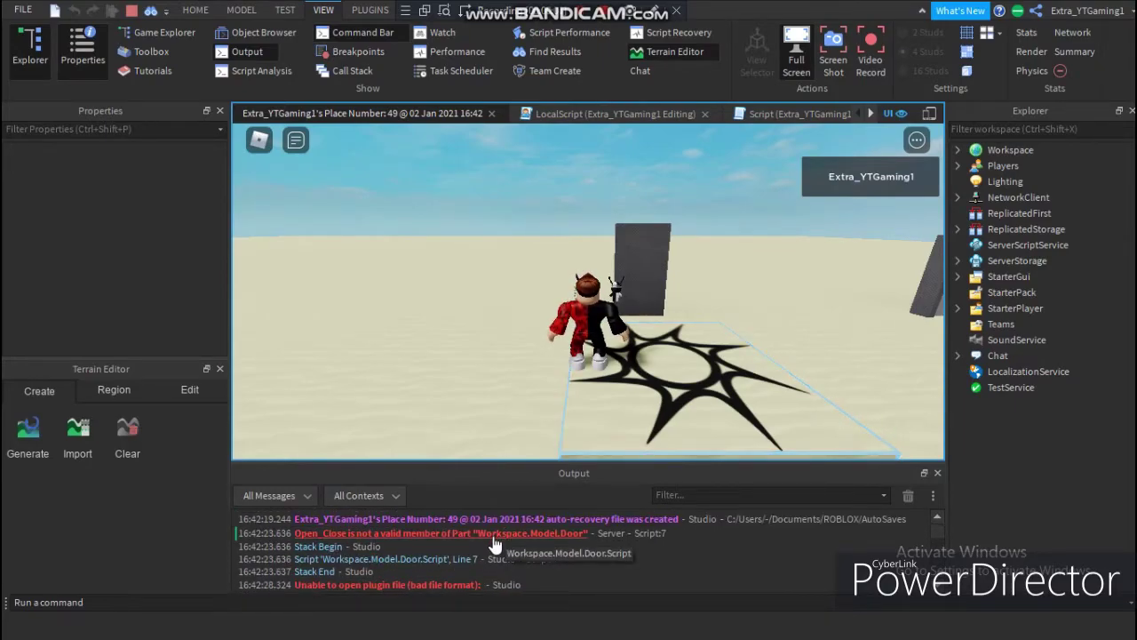
pyautogui.click(494, 535)
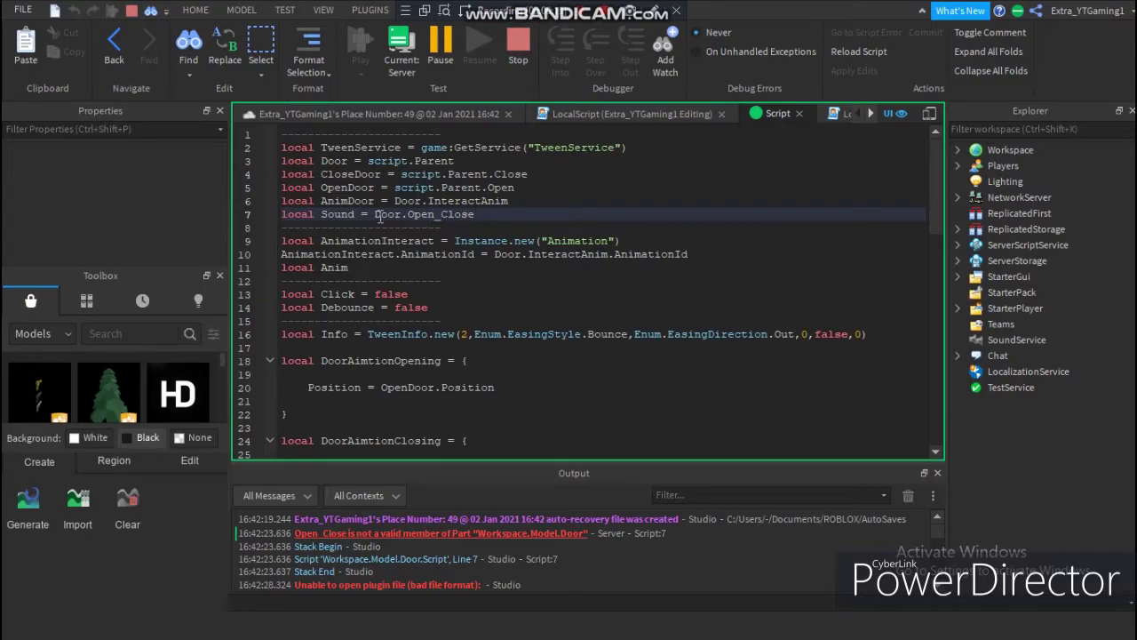
pyautogui.click(377, 114)
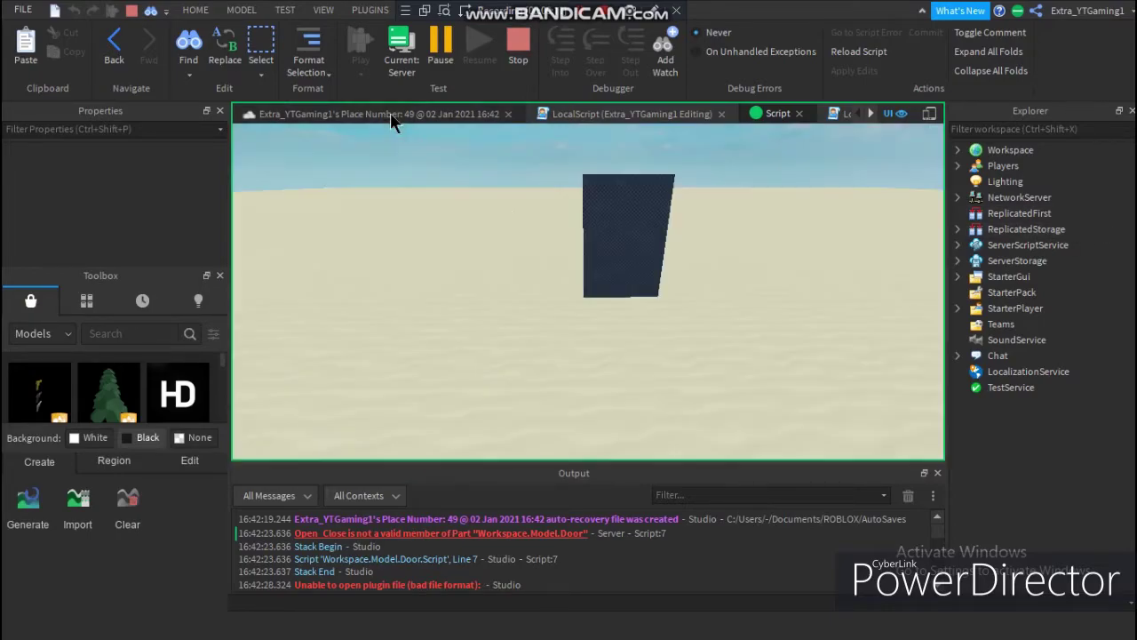
# Step: Return to the 3D view, look over the new door, and switch the running playtest from server to client view
pyautogui.click(800, 116)
pyautogui.moveTo(677, 274); pyautogui.dragTo(676, 274, button='right')
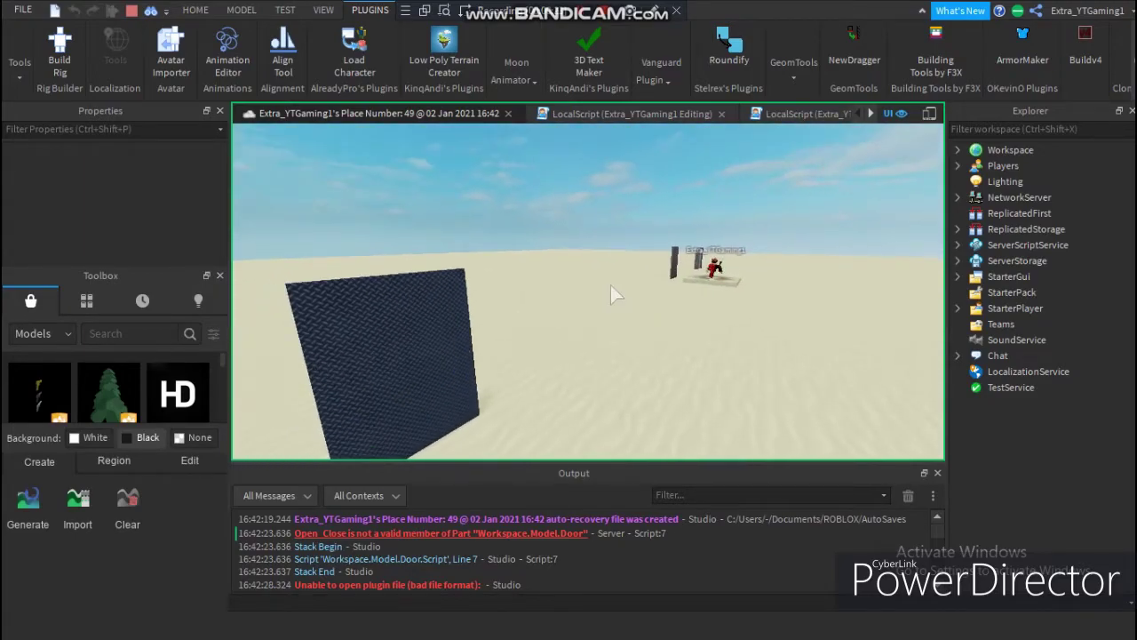
pyautogui.moveTo(553, 316); pyautogui.dragTo(553, 316, button='right')
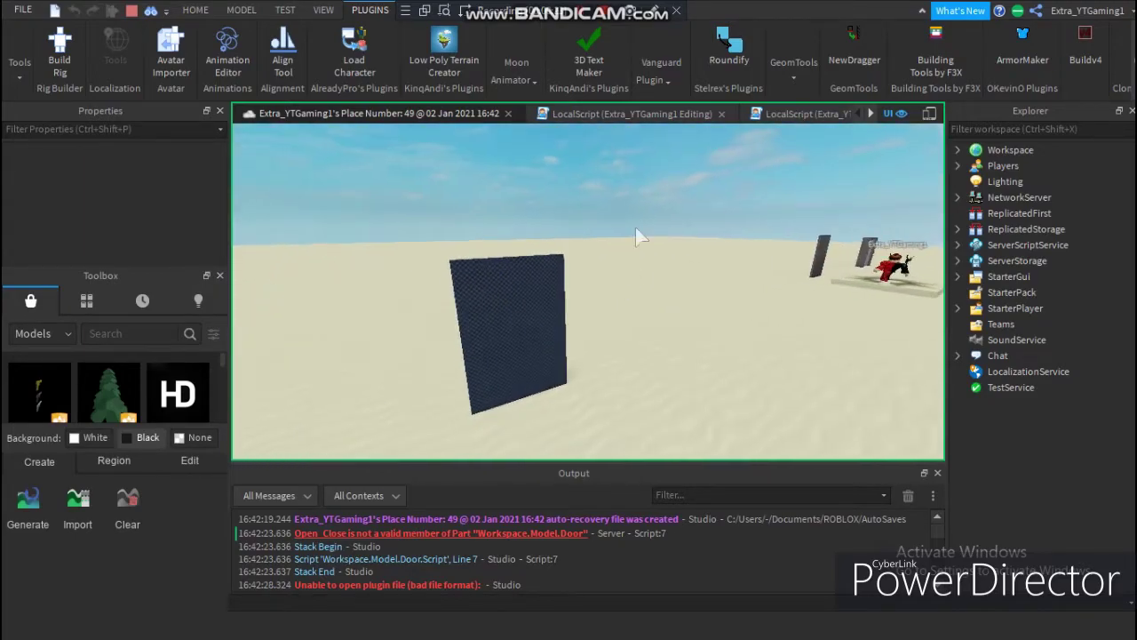
pyautogui.click(195, 9)
pyautogui.click(740, 49)
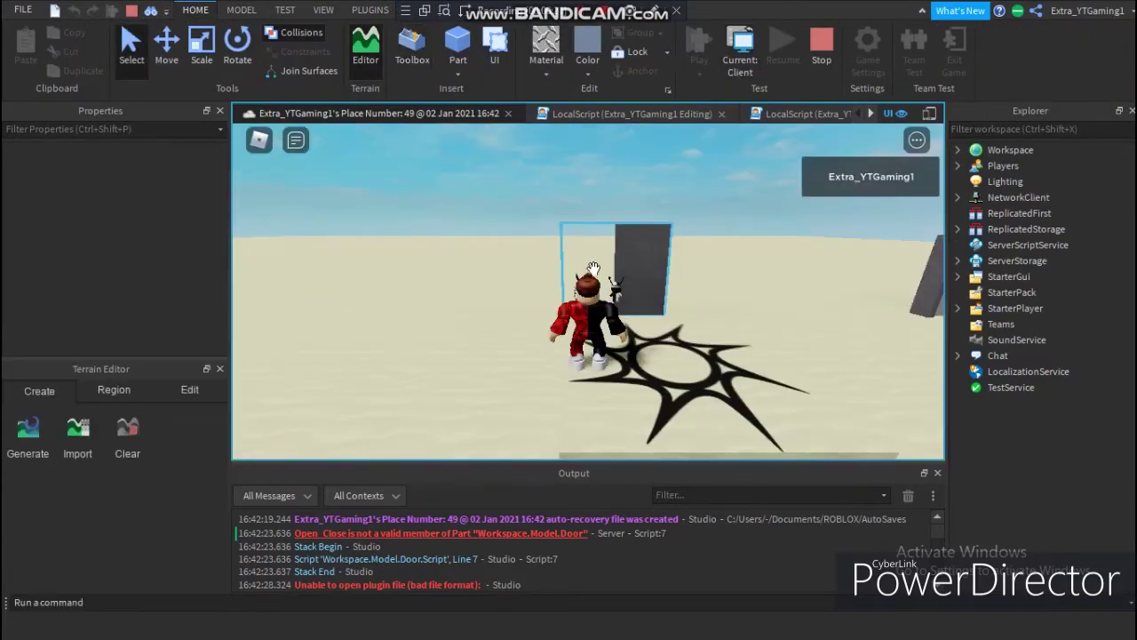
# Step: Walk the avatar up to the new door and try to open it
pyautogui.press('w')
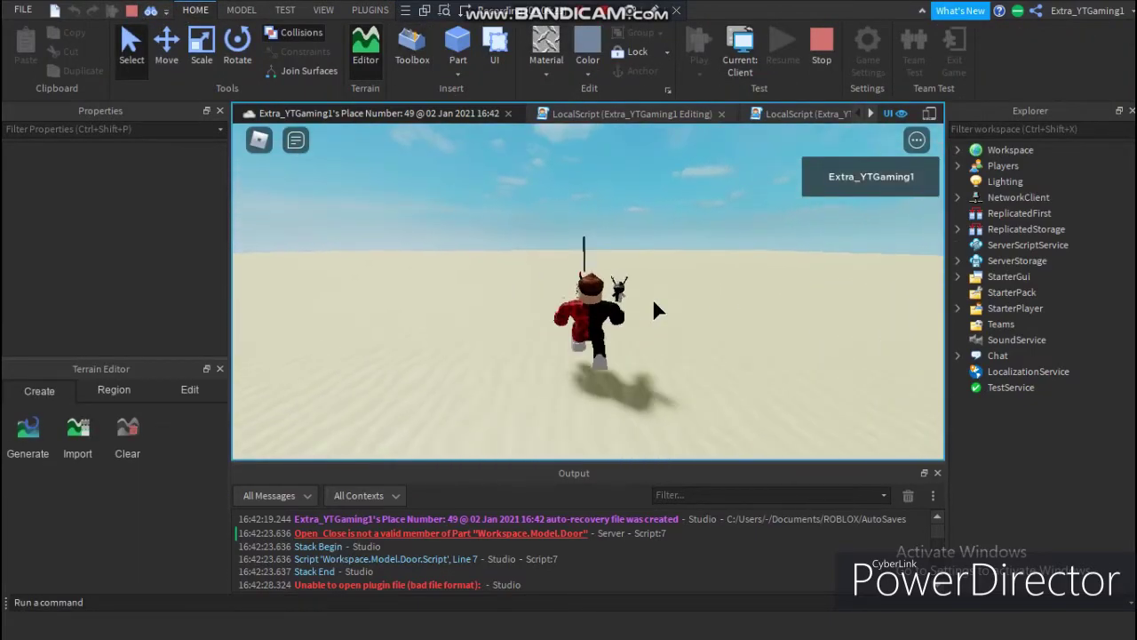
pyautogui.press('w')
pyautogui.moveTo(608, 254); pyautogui.dragTo(619, 262, button='right')
pyautogui.click(599, 233)
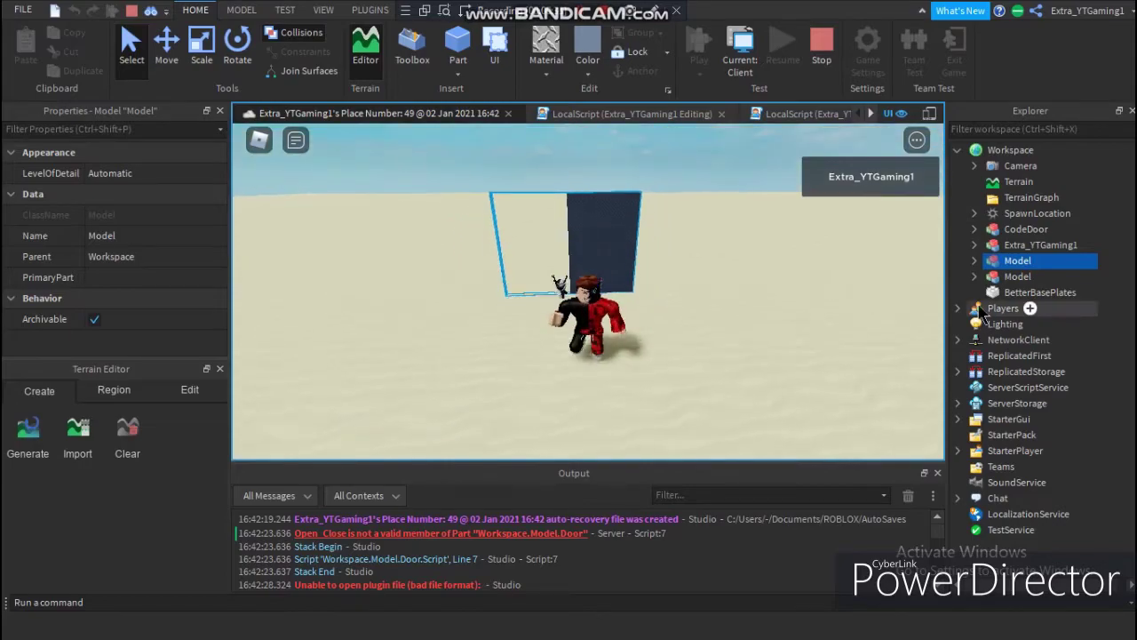
# Step: Check the contents of the new door's Model in the Explorer, then collapse it and clear the selection
pyautogui.click(974, 261)
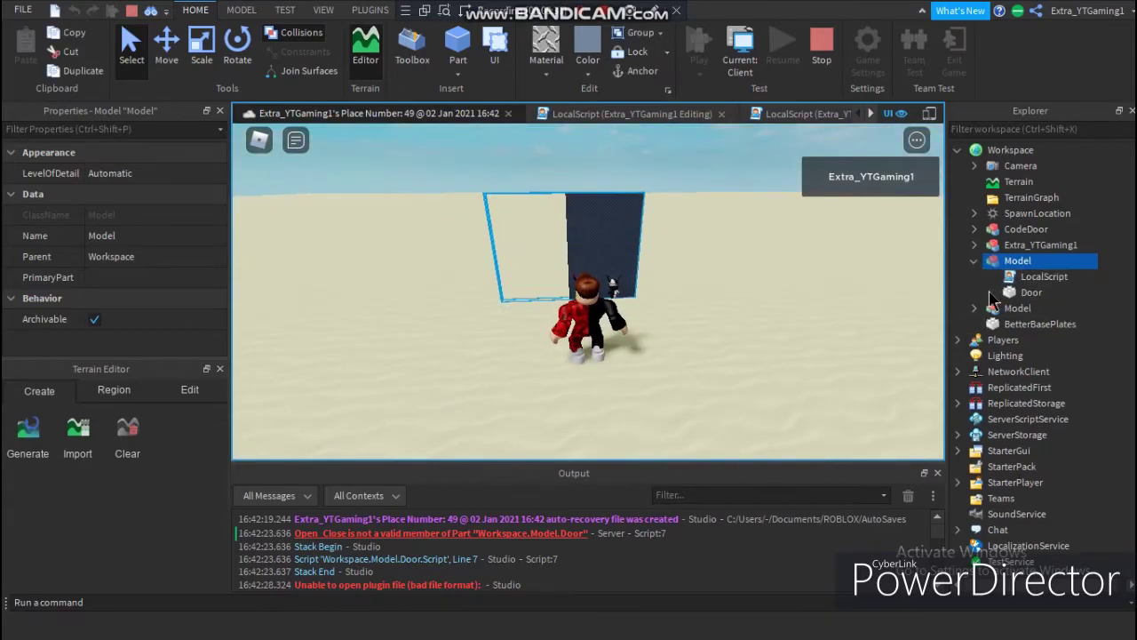
pyautogui.click(991, 293)
pyautogui.click(991, 293)
pyautogui.click(974, 260)
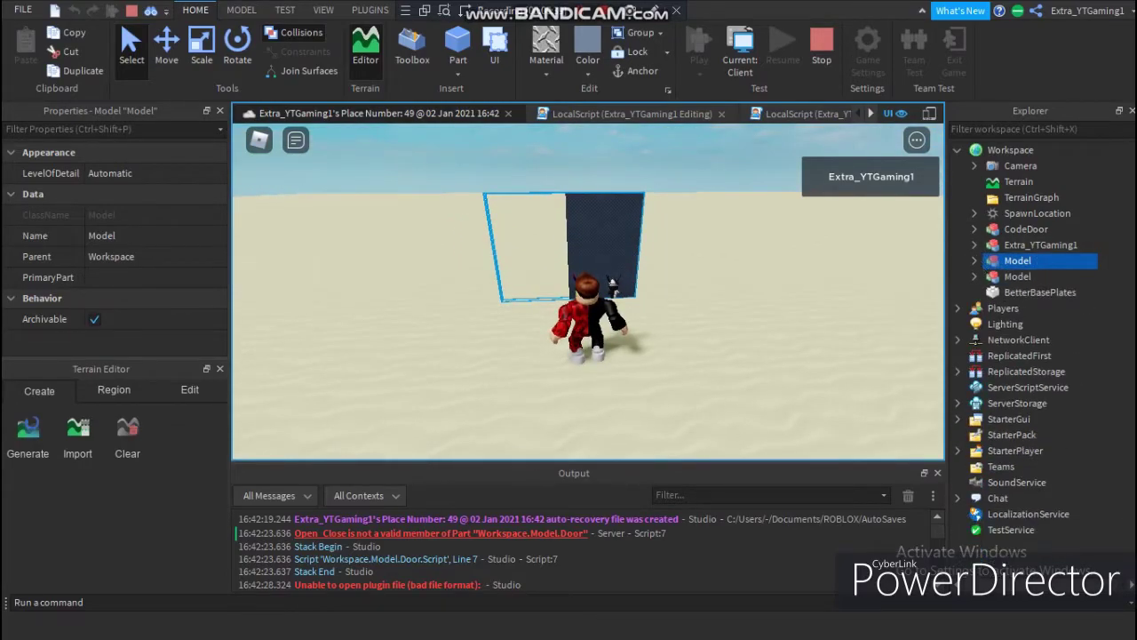
pyautogui.moveTo(608, 257); pyautogui.dragTo(558, 184, button='right')
pyautogui.click(561, 185)
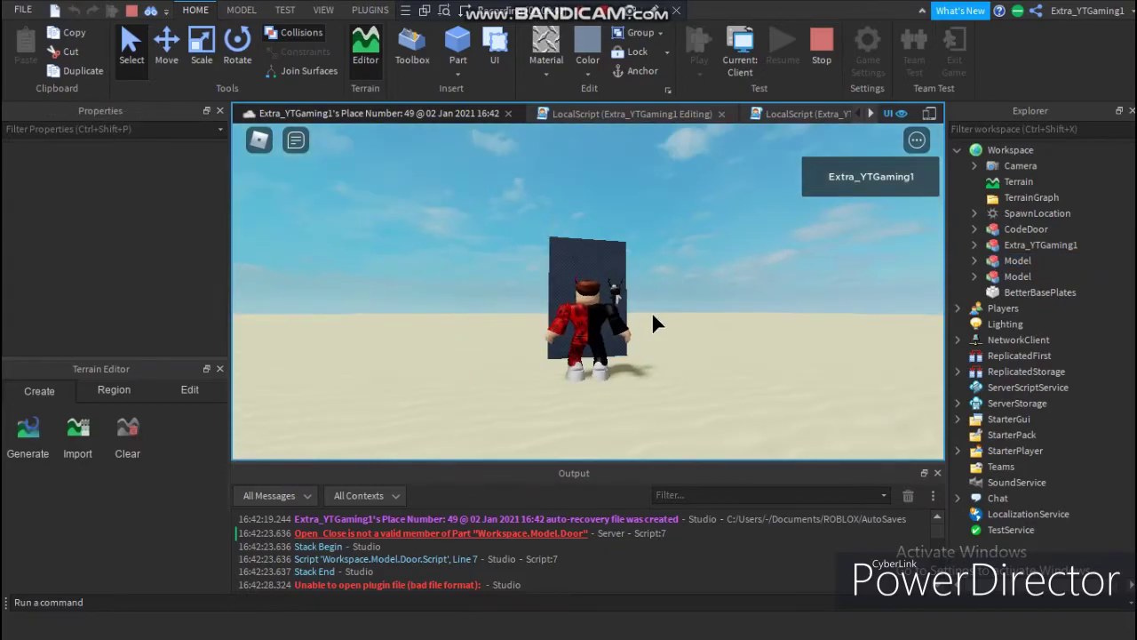
# Step: Stop the playtest and copy the Open_Close sound from the finished model's Door into the new model's Door
pyautogui.click(444, 533)
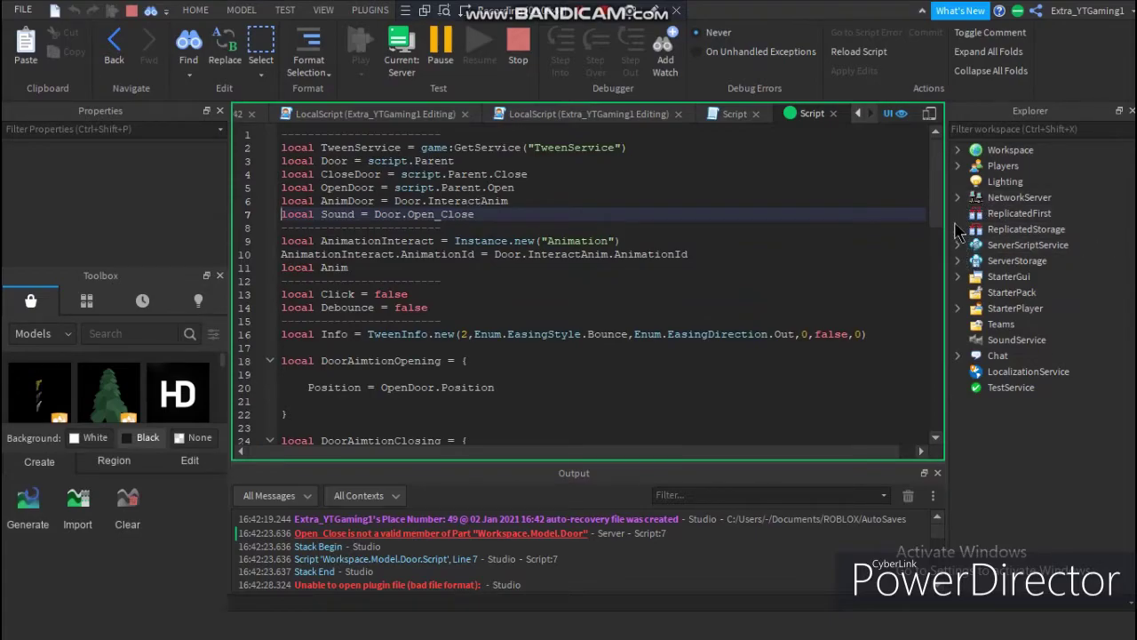
pyautogui.click(526, 49)
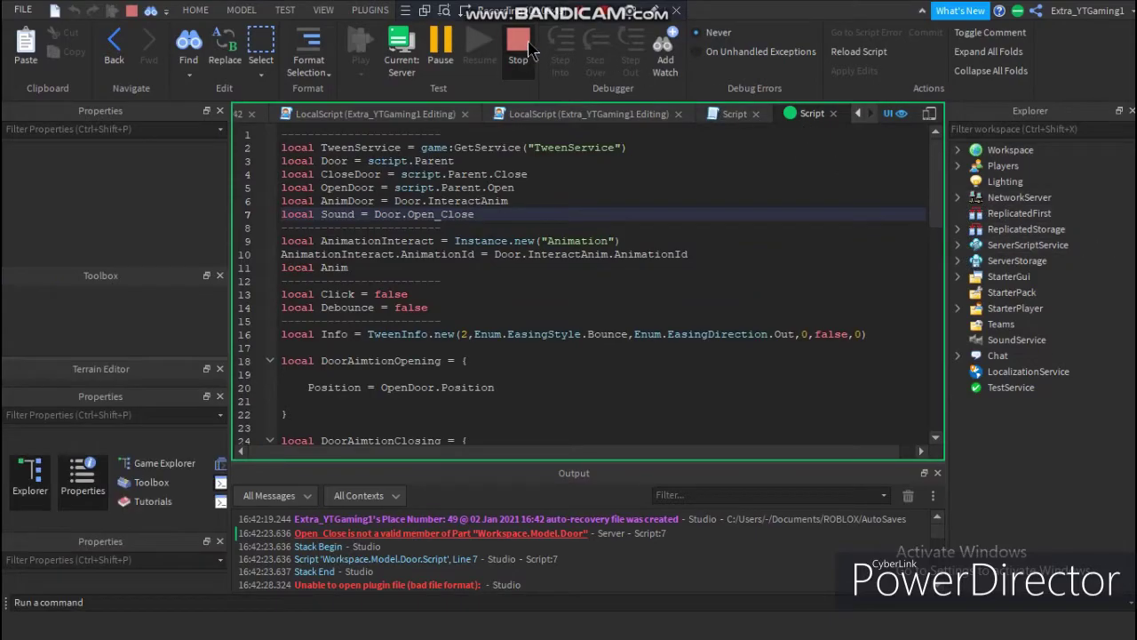
pyautogui.click(1031, 324)
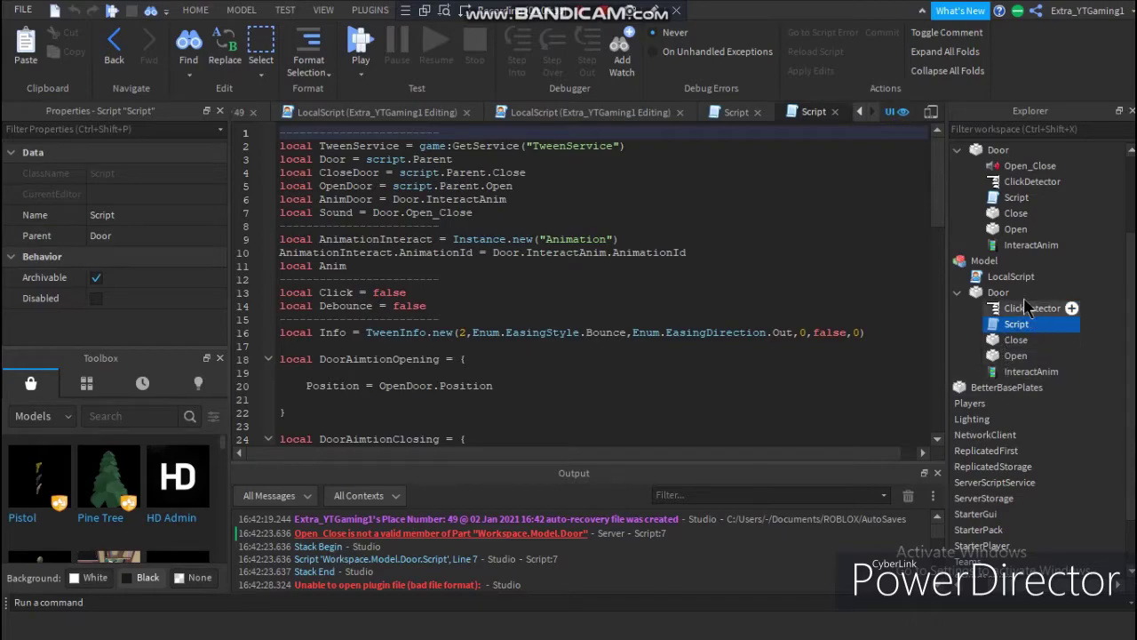
pyautogui.click(1018, 169)
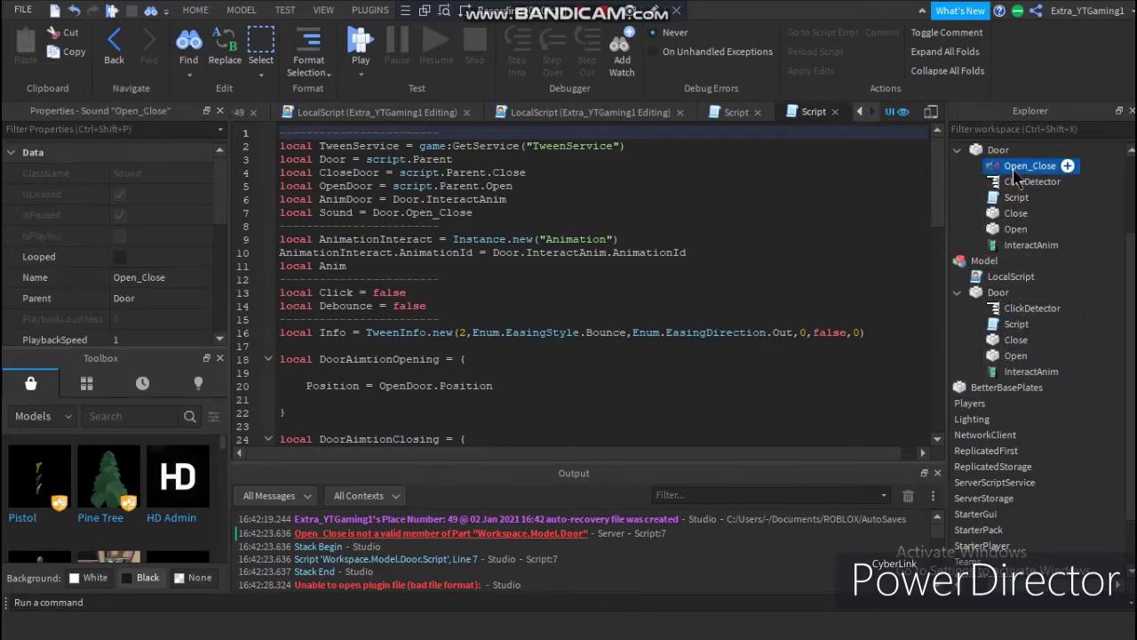
pyautogui.hotkey('ctrl', 'c')
pyautogui.click(993, 297)
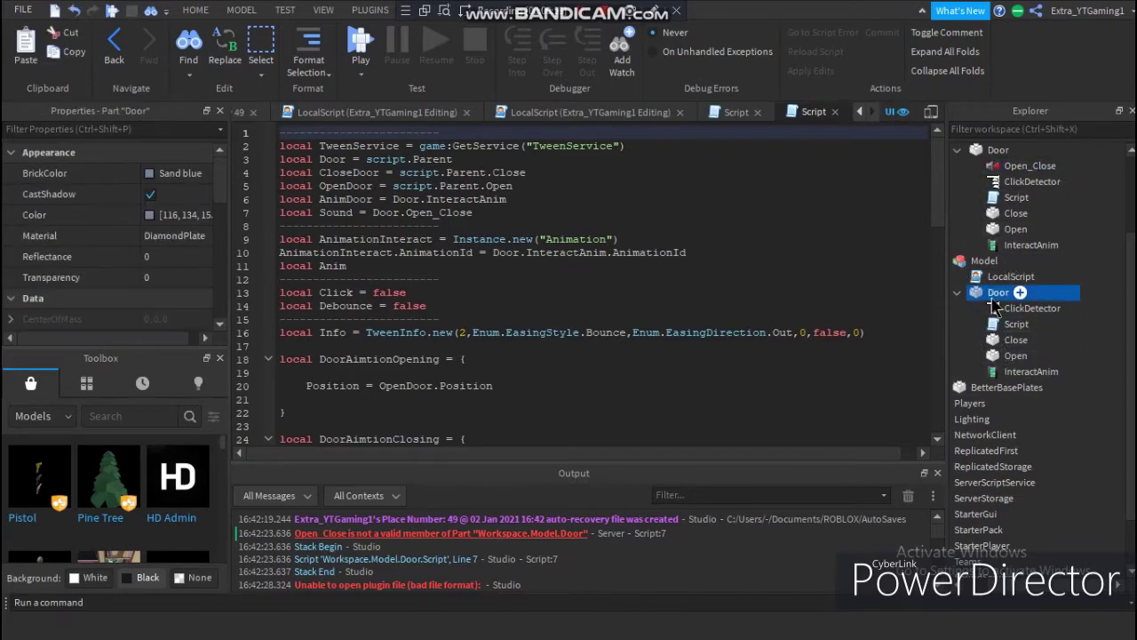
pyautogui.hotkey('ctrl', 'v')
pyautogui.moveTo(1014, 154); pyautogui.dragTo(1013, 375)
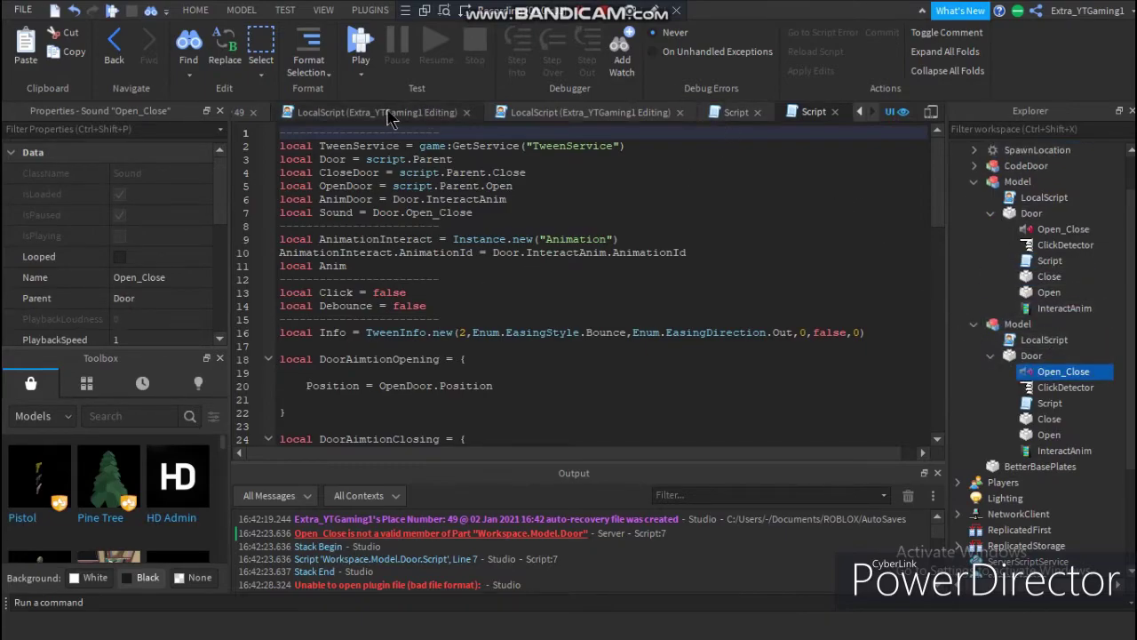
# Step: Show the group-rank LocalScript with all its code selected, and start a new playtest of the place
pyautogui.click(391, 112)
pyautogui.hotkey('ctrl', 'a')
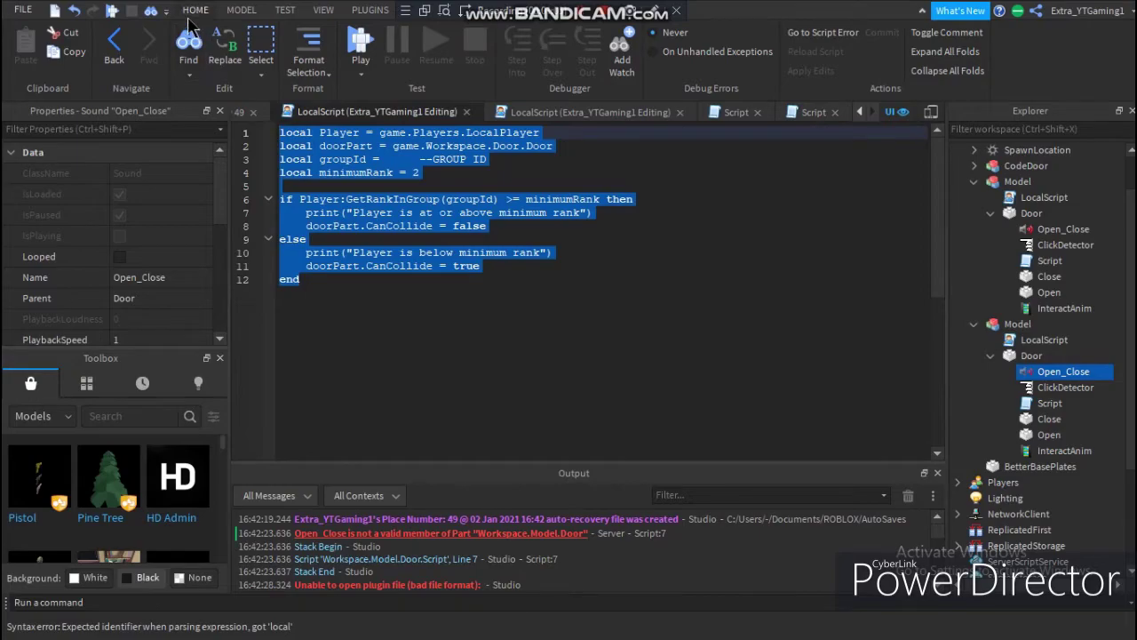
pyautogui.click(194, 11)
pyautogui.click(693, 44)
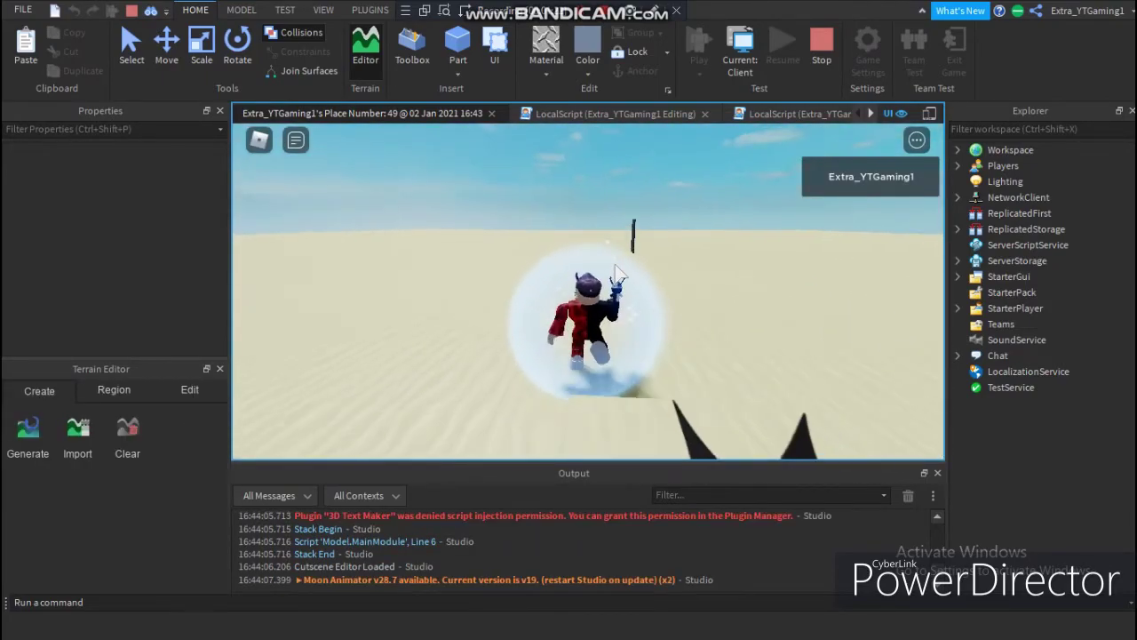
# Step: Walk the avatar to the new door to test it, check the Output messages, and stop the playtest
pyautogui.press('w')
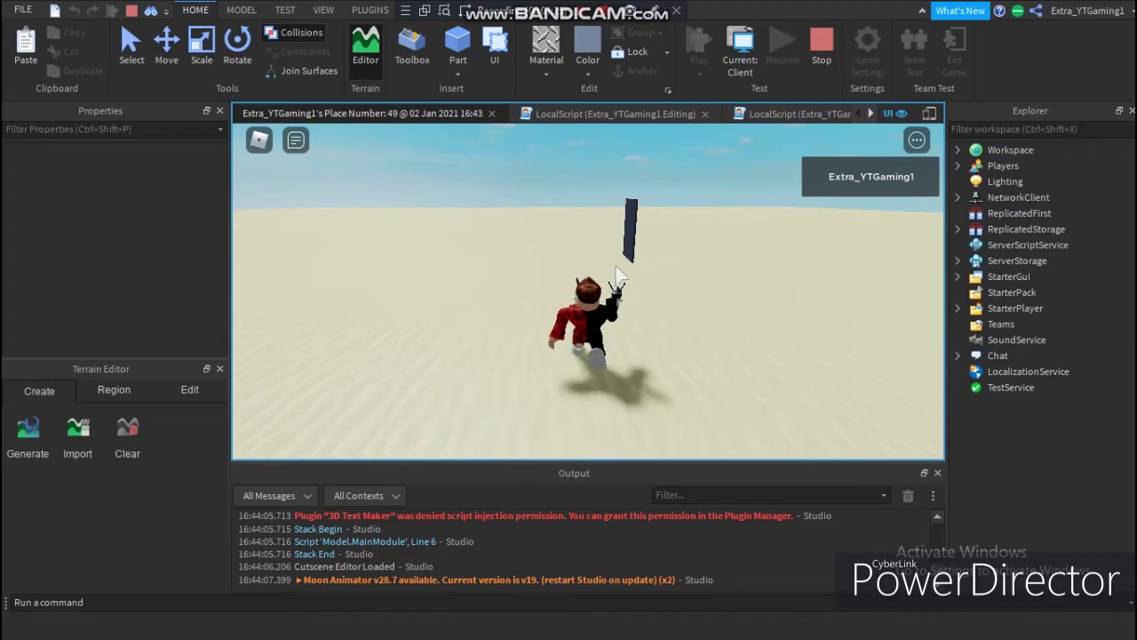
pyautogui.press('a')
pyautogui.scroll(3, 604, 535)
pyautogui.scroll(3, 603, 534)
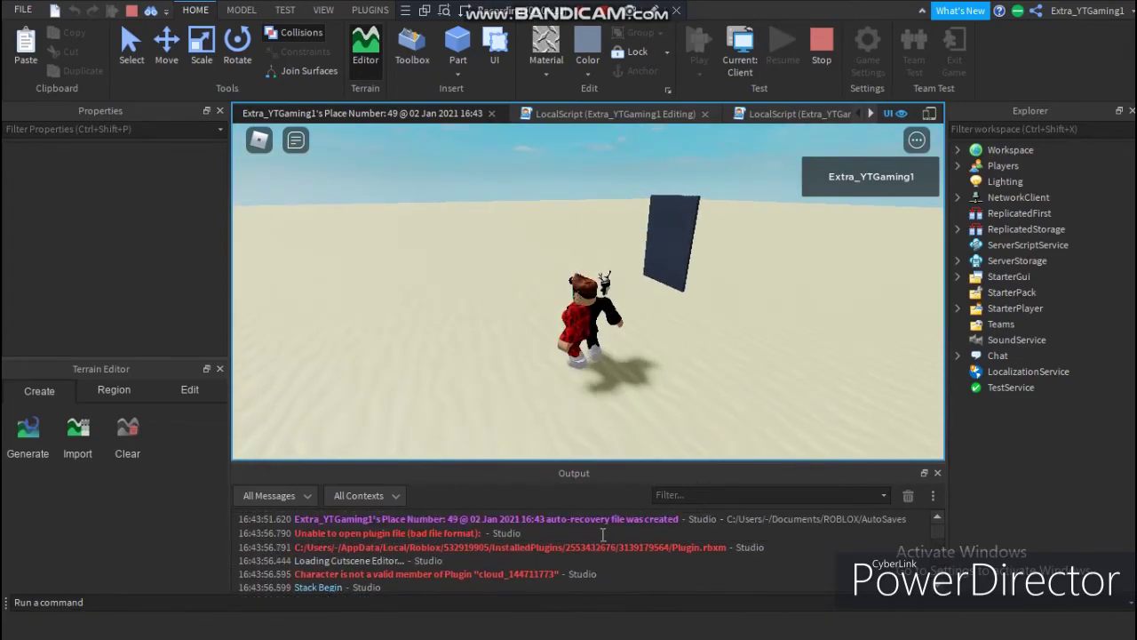
pyautogui.press('w')
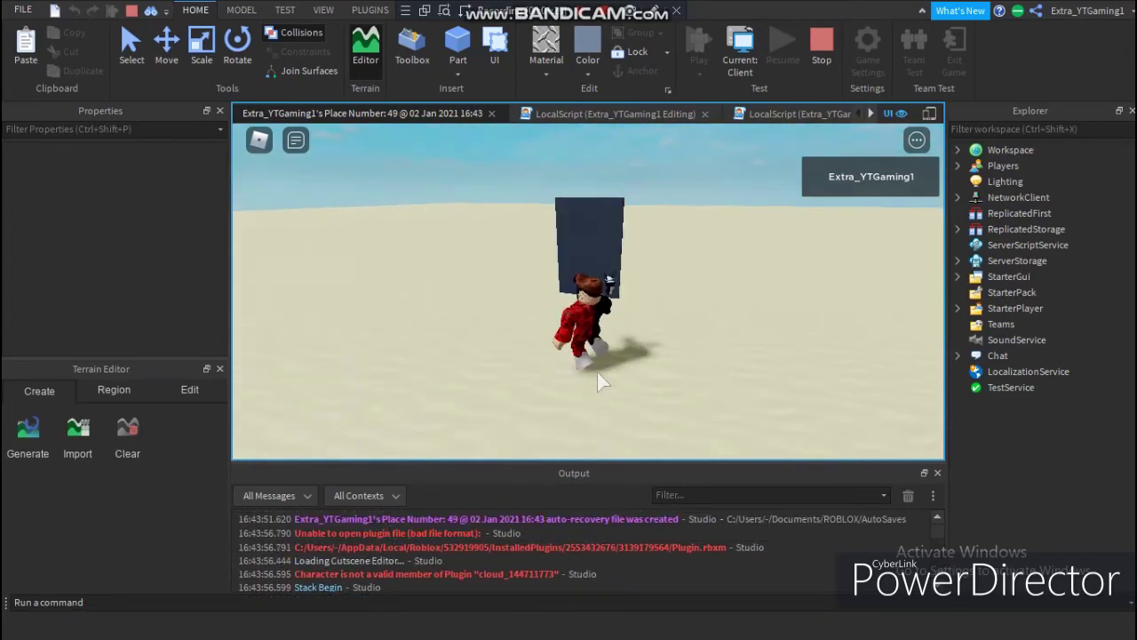
pyautogui.press('d')
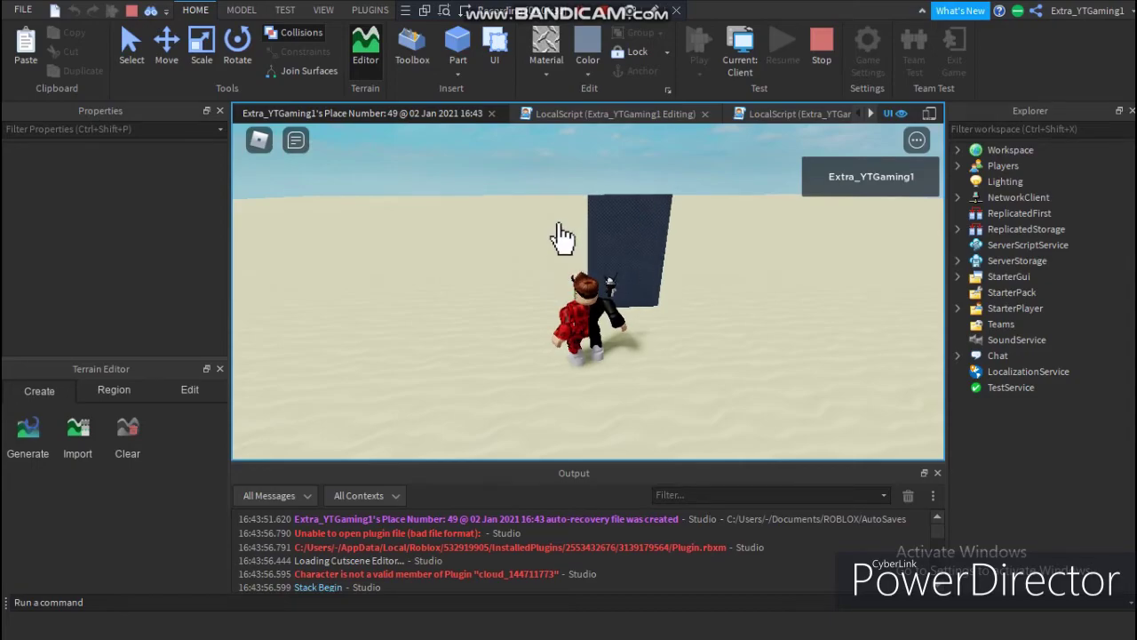
pyautogui.click(821, 49)
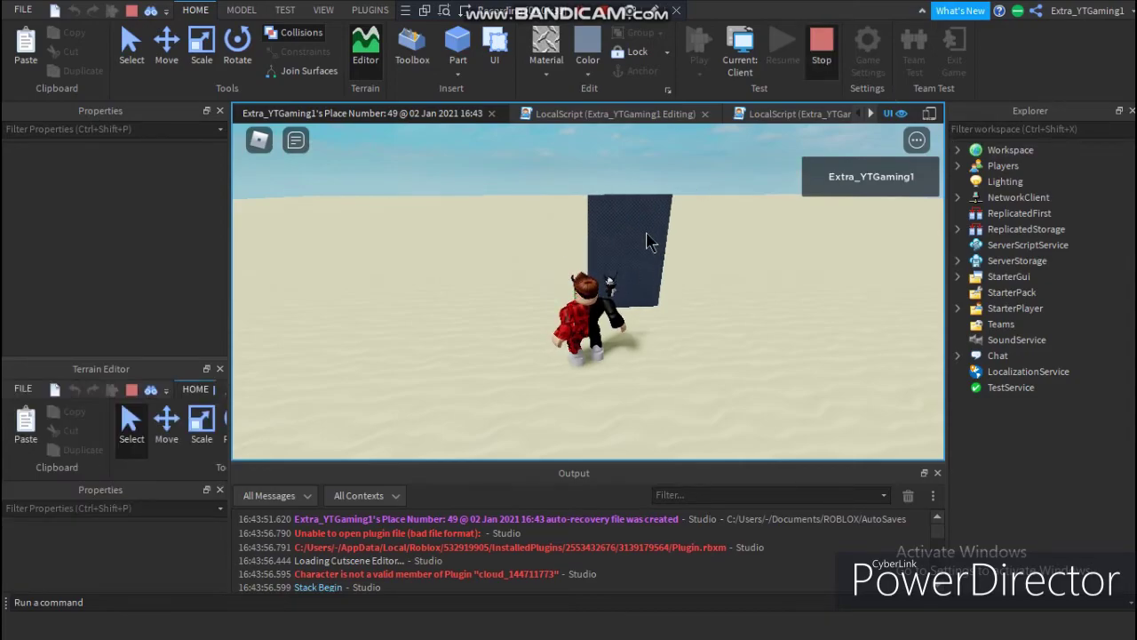
pyautogui.scroll(-6, 645, 232)
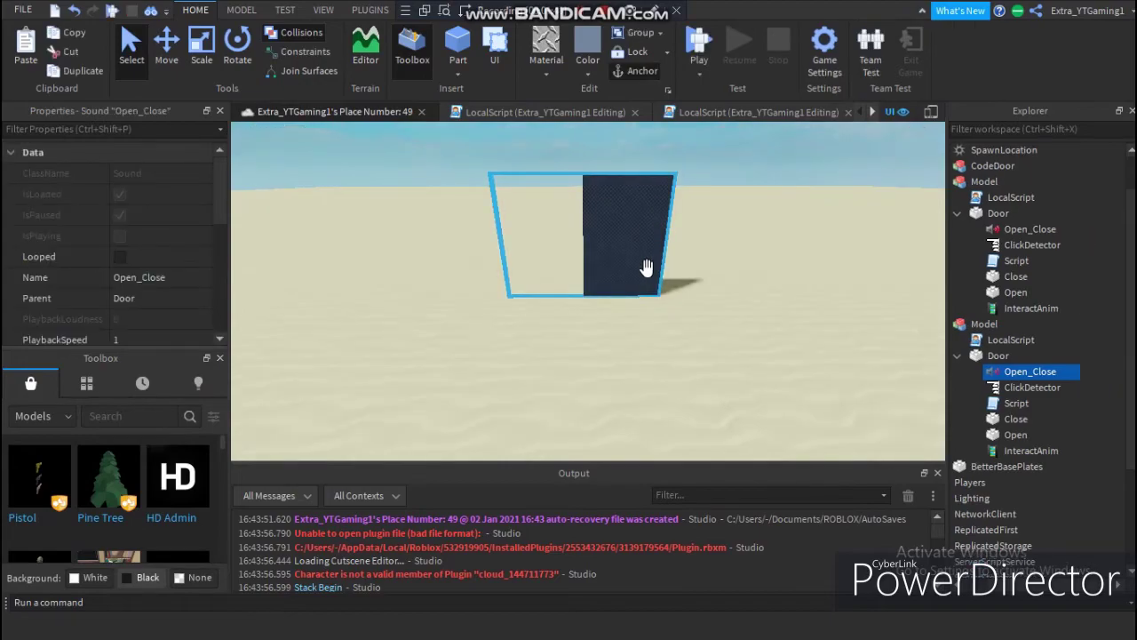
pyautogui.scroll(6, 653, 288)
pyautogui.scroll(-6, 654, 288)
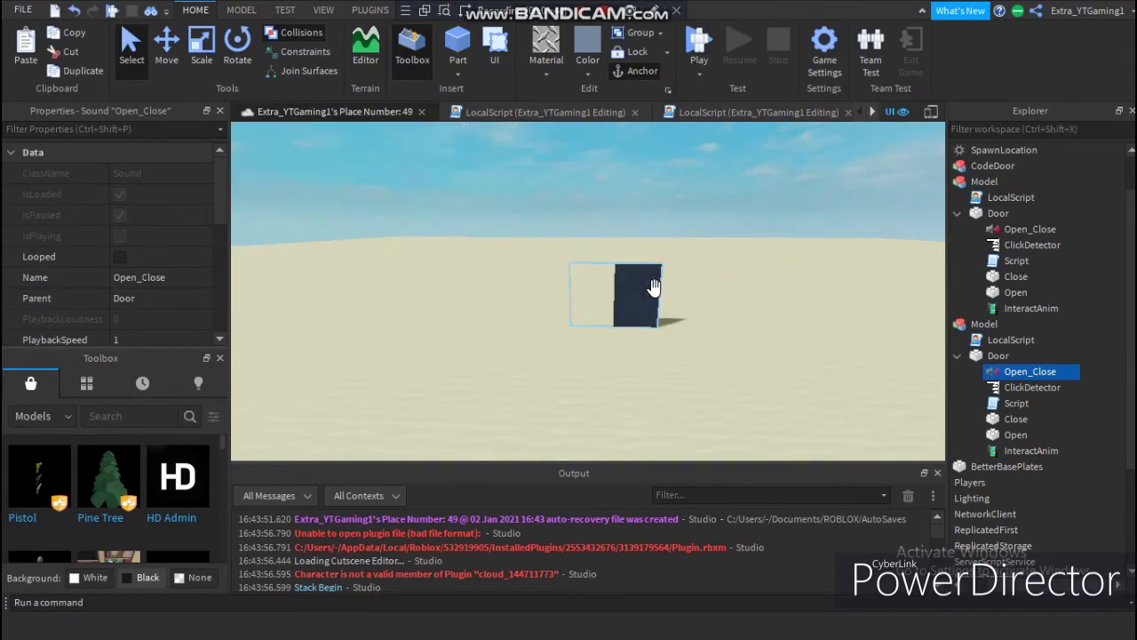
pyautogui.scroll(3, 654, 287)
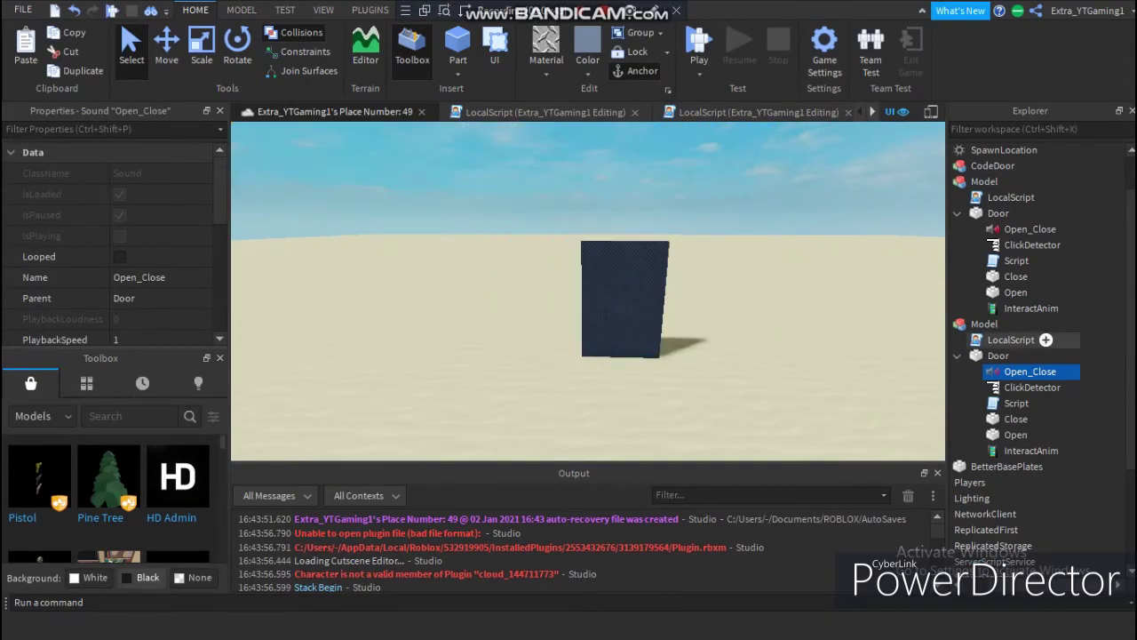